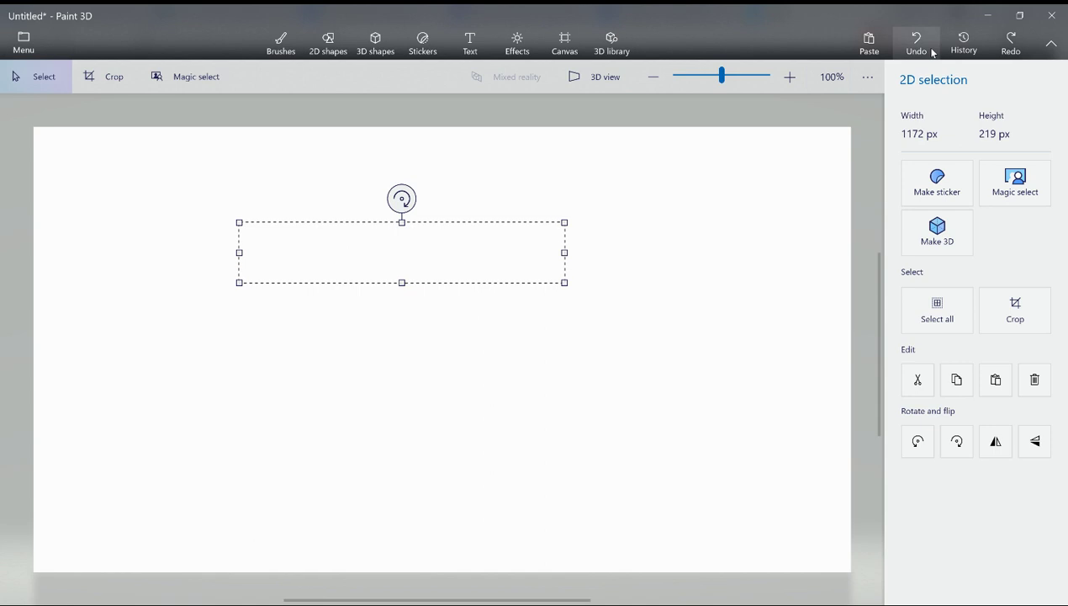
Add a text box on the blank canvas reading "sorry I haven't been uploading :"
{"action": "left_click", "coordinate": [917, 42]}
{"action": "left_click", "coordinate": [470, 42]}
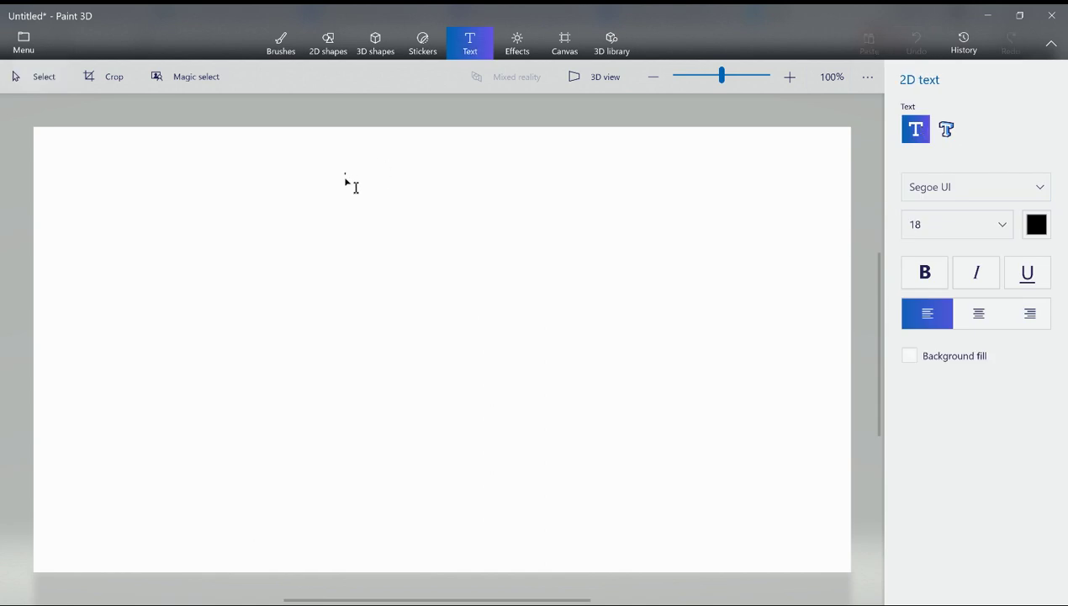
{"action": "left_click_drag", "start_coordinate": [345, 172], "coordinate": [737, 299]}
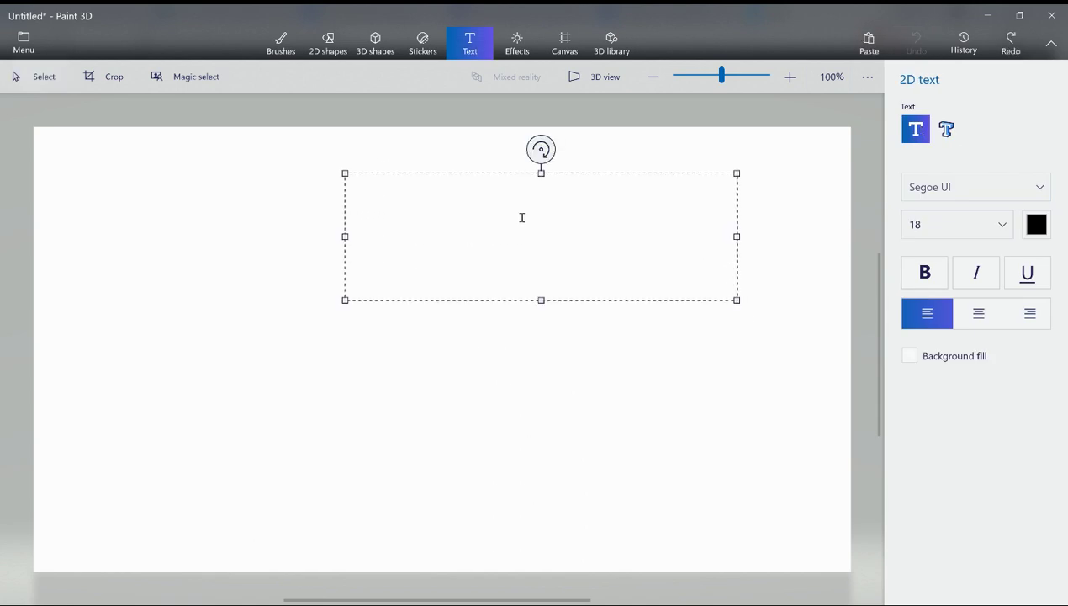
{"action": "type", "text": "sorry I haven'"}
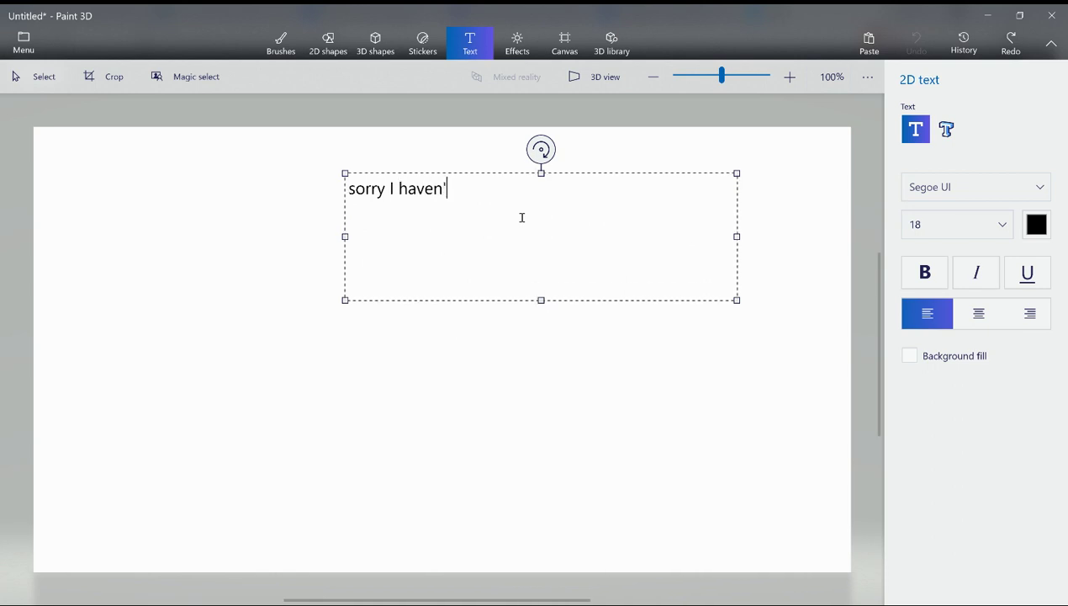
{"action": "type", "text": "t been uploadi"}
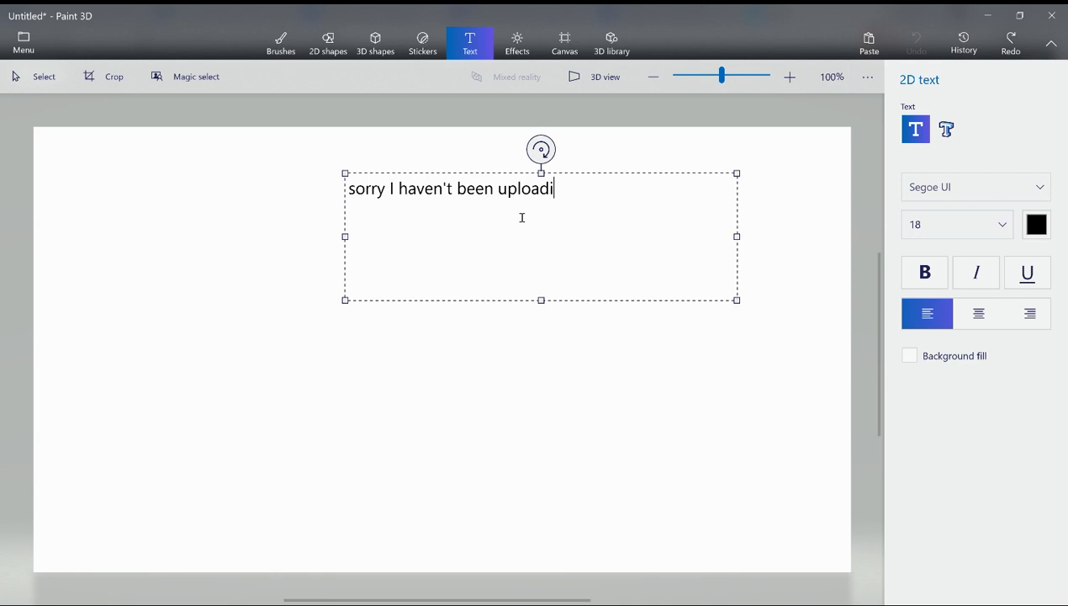
{"action": "type", "text": "ng :("}
{"action": "key", "text": "BackSpace"}
Replace the text box's contents with "but anyways, first we need a intense yellow"
{"action": "key", "text": "ctrl+a"}
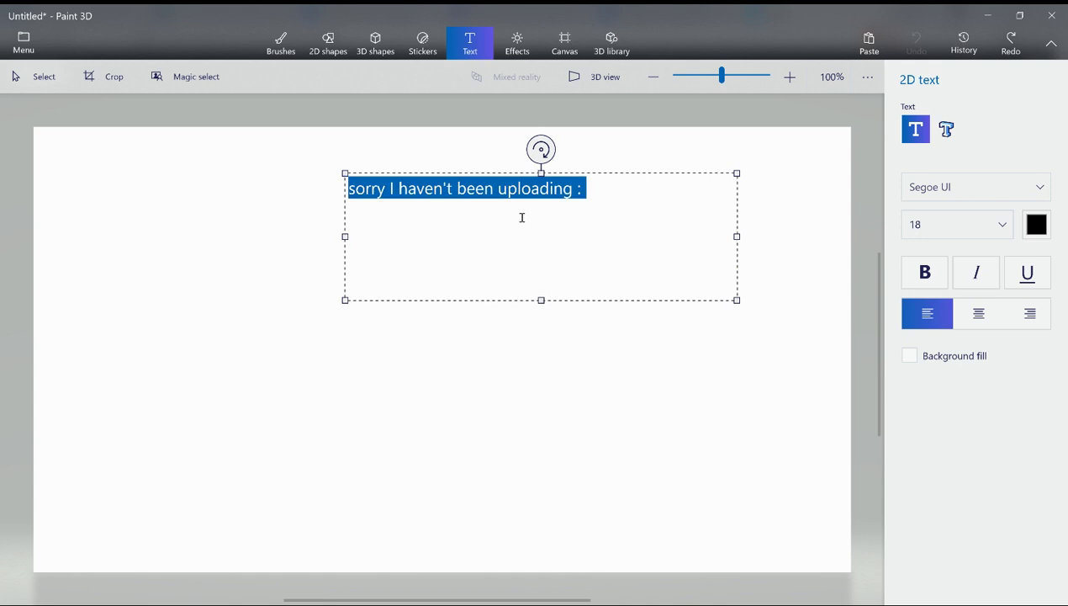
{"action": "key", "text": "BackSpace"}
{"action": "type", "text": "a"}
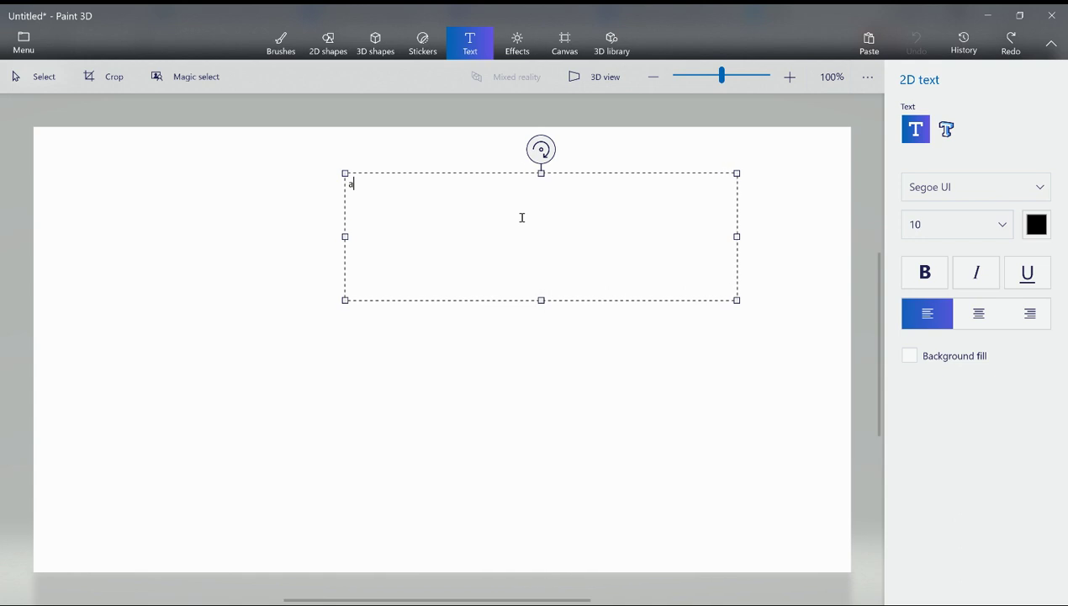
{"action": "key", "text": "BackSpace"}
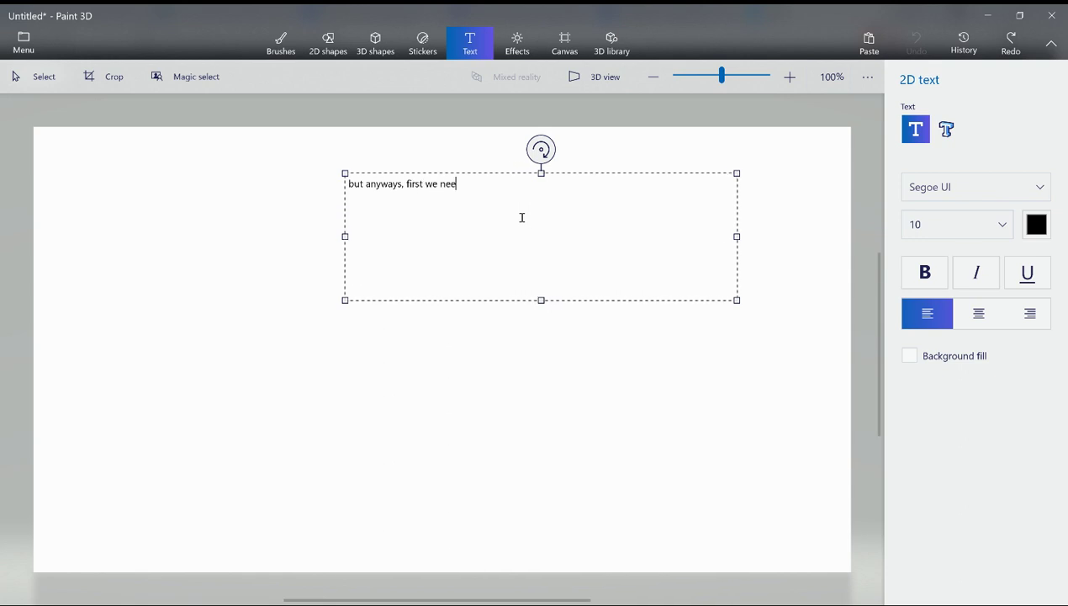
{"action": "type", "text": "a intense yellow."}
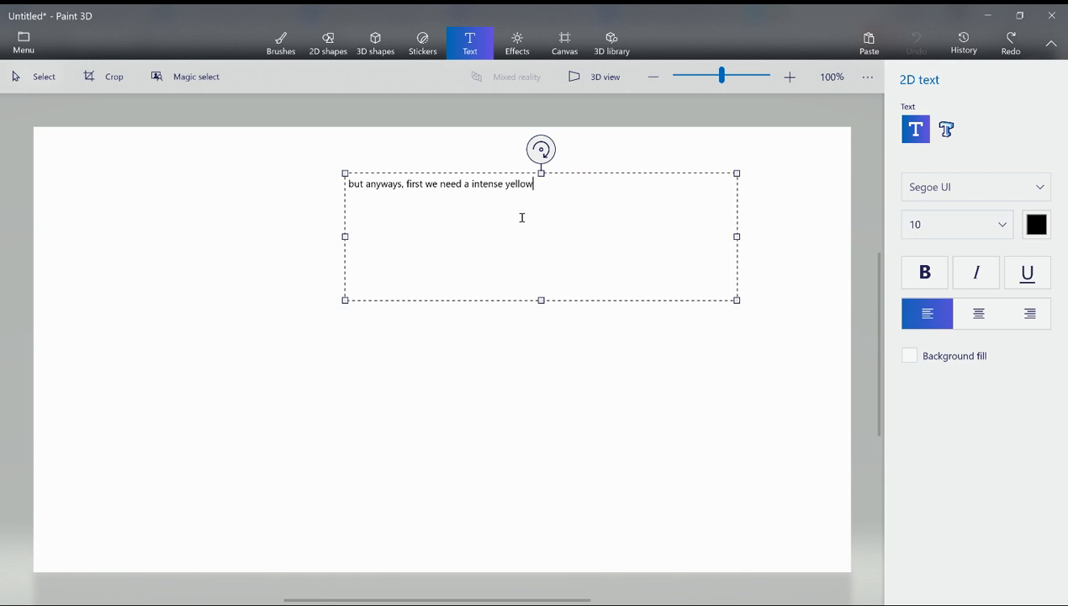
Draw a wavy gold marker line across the full width of the lower canvas and fill the area beneath it with gold
{"action": "left_click", "coordinate": [281, 42]}
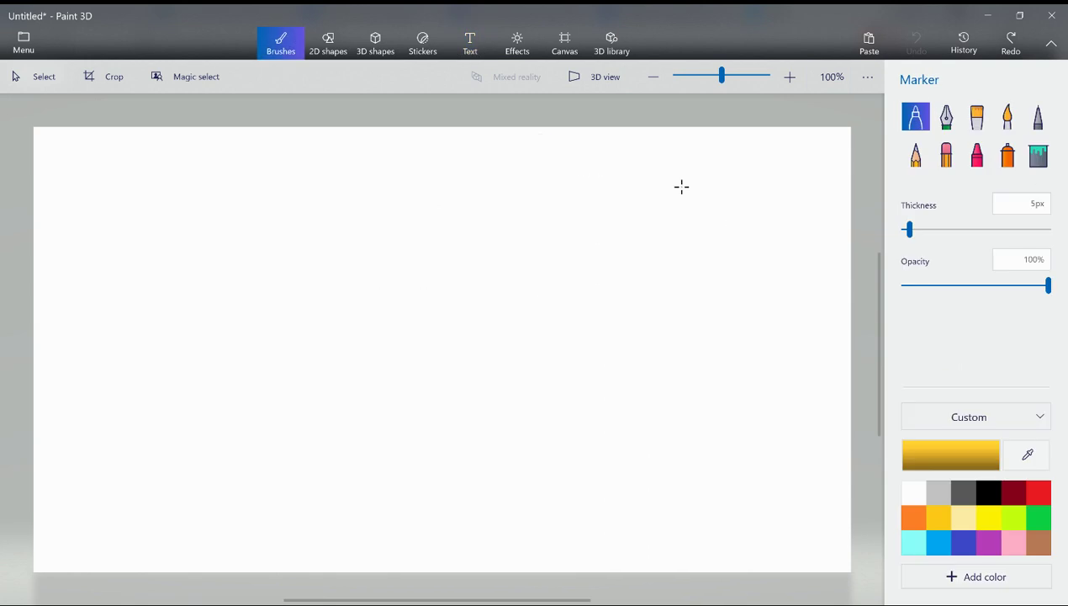
{"action": "mouse_move", "coordinate": [570, 275]}
{"action": "left_mouse_down"}
{"action": "mouse_move", "coordinate": [557, 320]}
{"action": "mouse_move", "coordinate": [633, 281]}
{"action": "left_mouse_up"}
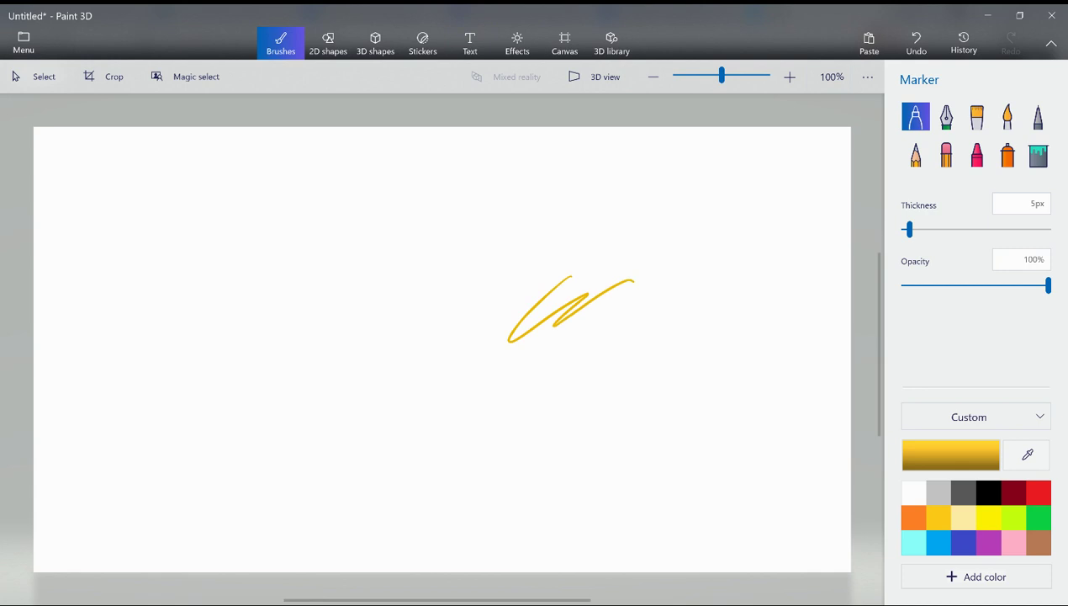
{"action": "key", "text": "ctrl+z"}
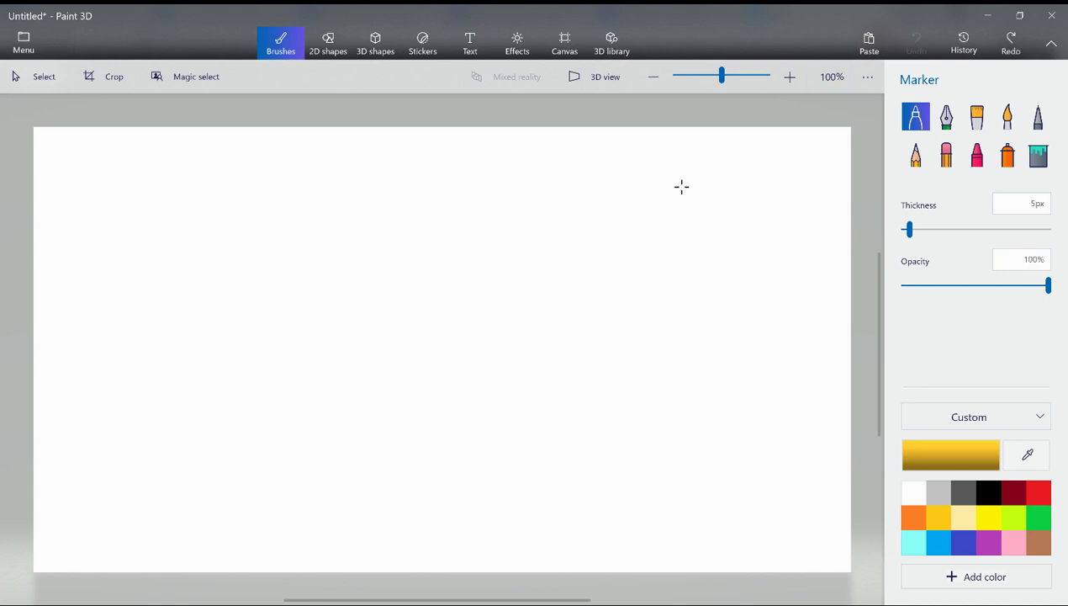
{"action": "mouse_move", "coordinate": [34, 436]}
{"action": "left_mouse_down"}
{"action": "mouse_move", "coordinate": [408, 449]}
{"action": "mouse_move", "coordinate": [851, 446]}
{"action": "left_mouse_up"}
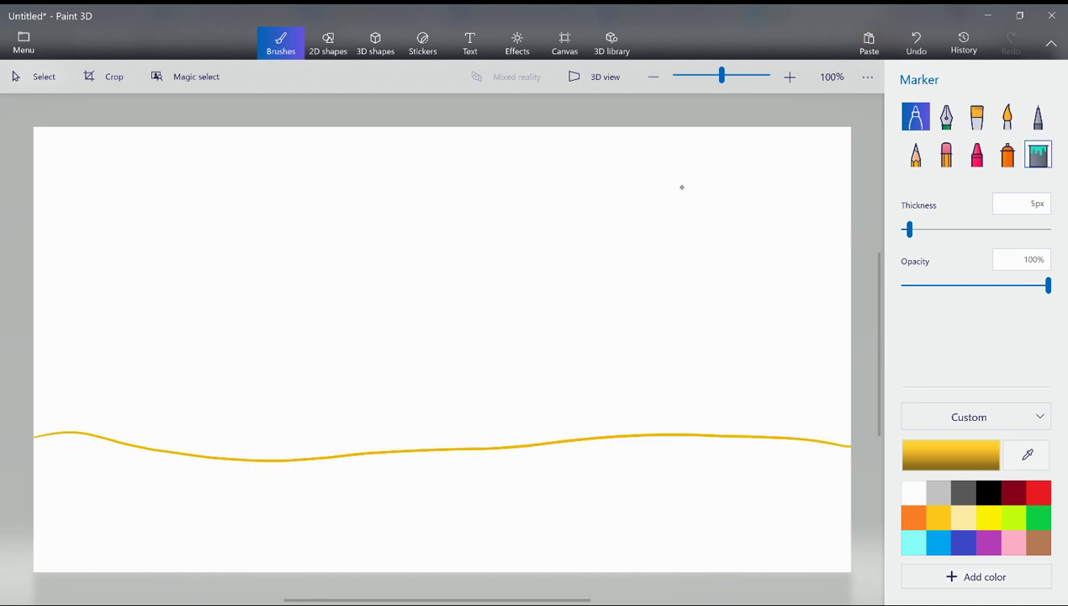
{"action": "left_click", "coordinate": [1037, 155]}
{"action": "left_click", "coordinate": [441, 513]}
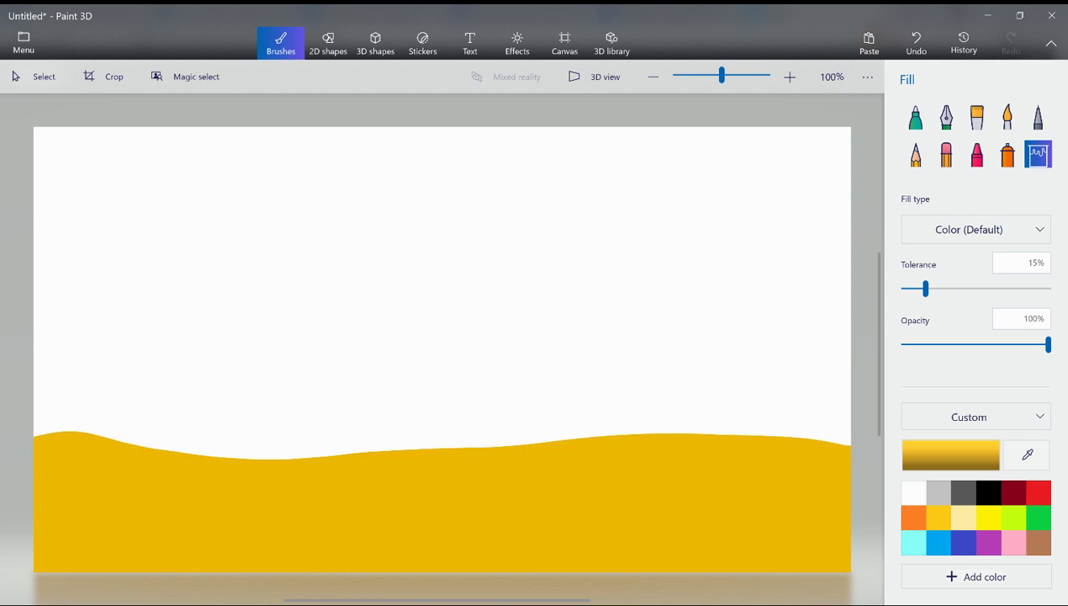
Add a text box above the gold band reading "and then we need a dark purple"
{"action": "left_click", "coordinate": [915, 117]}
{"action": "left_click", "coordinate": [469, 43]}
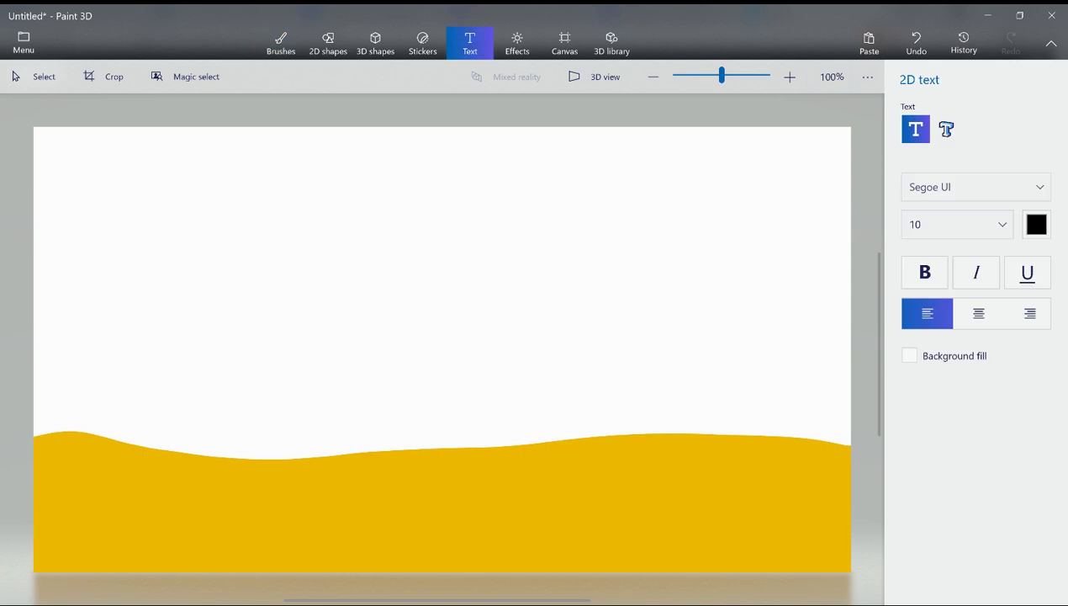
{"action": "left_click", "coordinate": [280, 43]}
{"action": "left_click", "coordinate": [470, 43]}
{"action": "left_click_drag", "start_coordinate": [267, 230], "coordinate": [564, 351]}
{"action": "type", "text": "and t"}
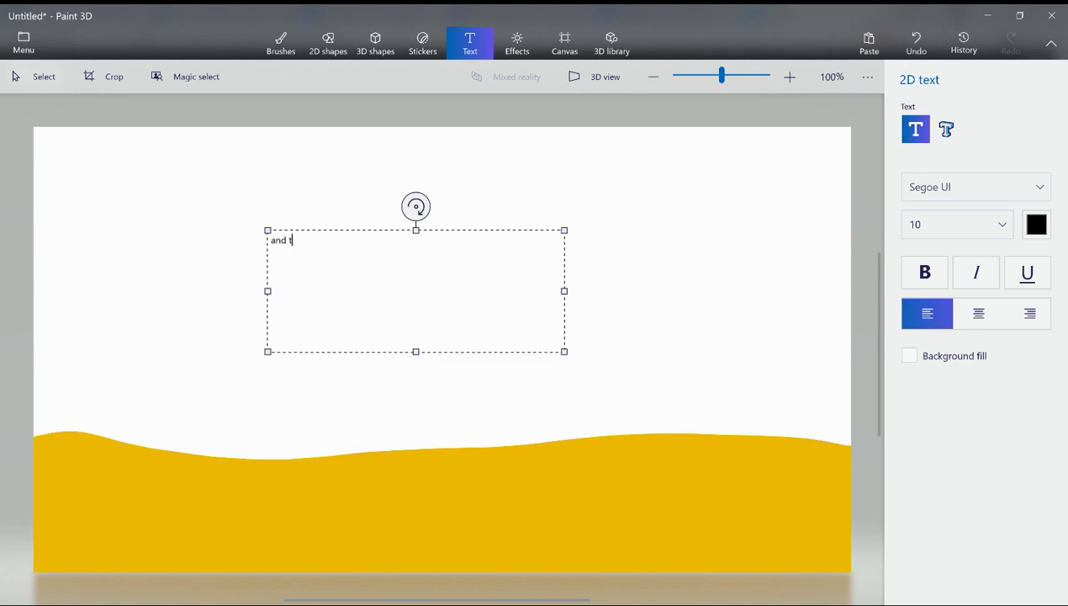
{"action": "type", "text": "hen we nee"}
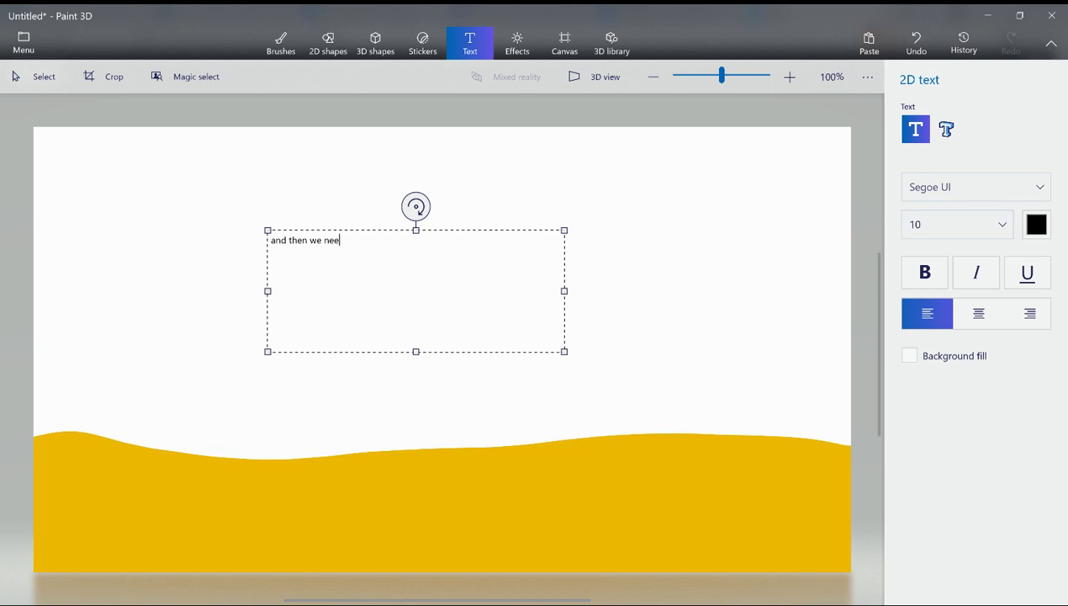
{"action": "type", "text": "d a dark p"}
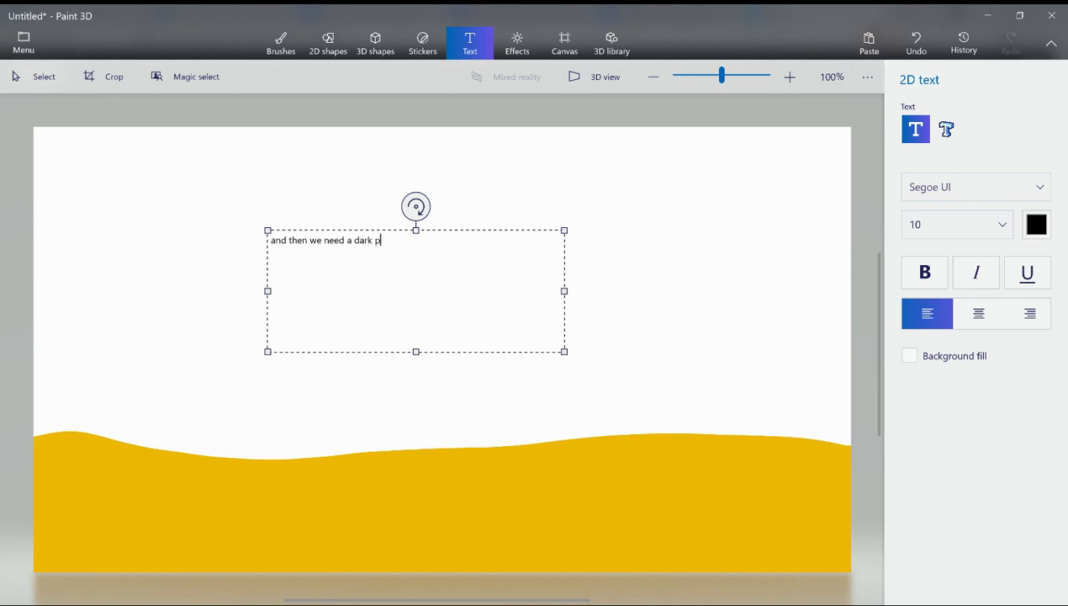
{"action": "type", "text": "urple"}
Set the marker color to a dark, saturated purple by darkening the purple palette color
{"action": "left_click", "coordinate": [278, 43]}
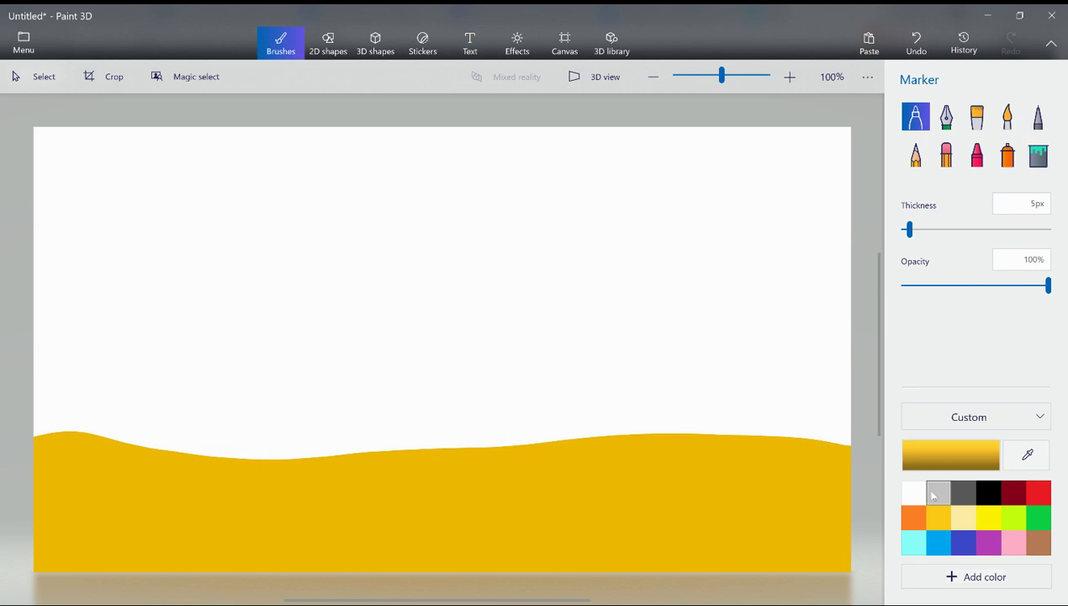
{"action": "left_click", "coordinate": [989, 542]}
{"action": "left_click", "coordinate": [978, 460]}
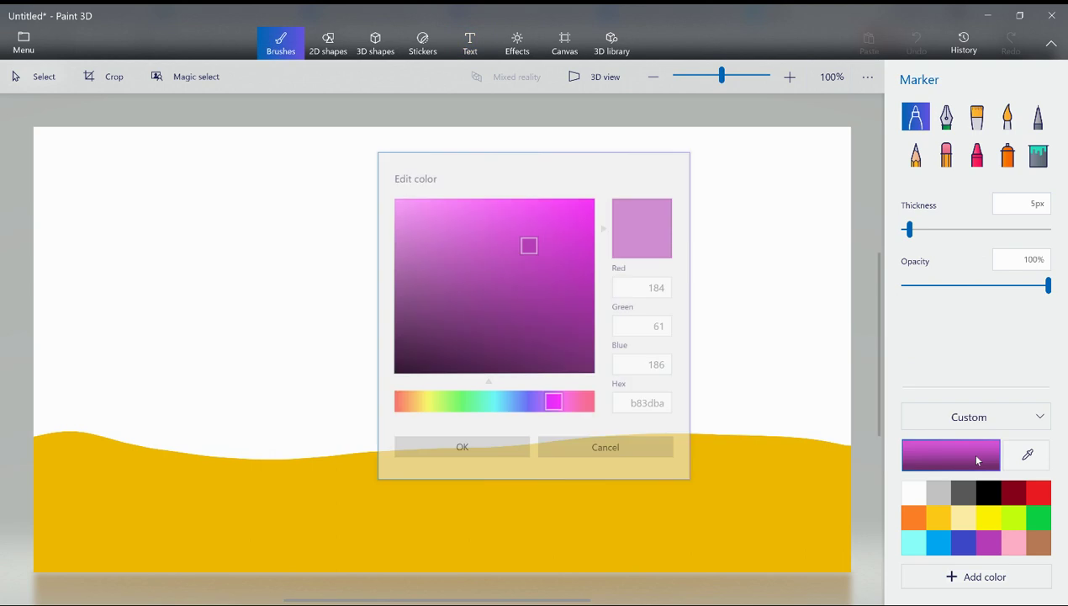
{"action": "mouse_move", "coordinate": [537, 238]}
{"action": "left_mouse_down"}
{"action": "mouse_move", "coordinate": [575, 249]}
{"action": "mouse_move", "coordinate": [584, 273]}
{"action": "left_mouse_up"}
{"action": "left_click", "coordinate": [510, 449]}
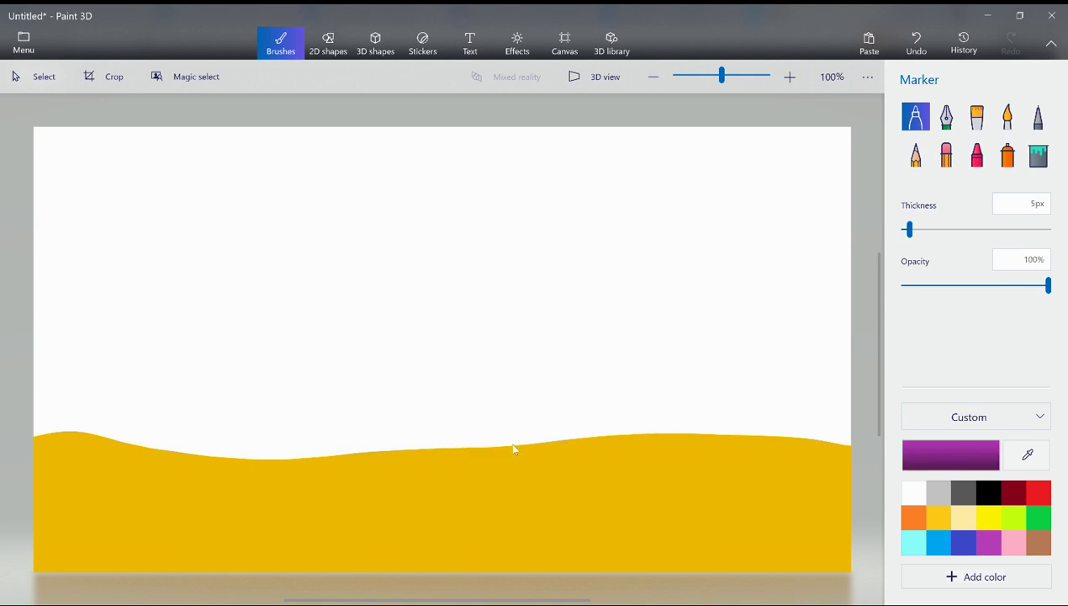
Draw a wavy dark purple line across the middle of the canvas and fill the space between it and the gold band
{"action": "left_click_drag", "start_coordinate": [34, 318], "coordinate": [851, 324]}
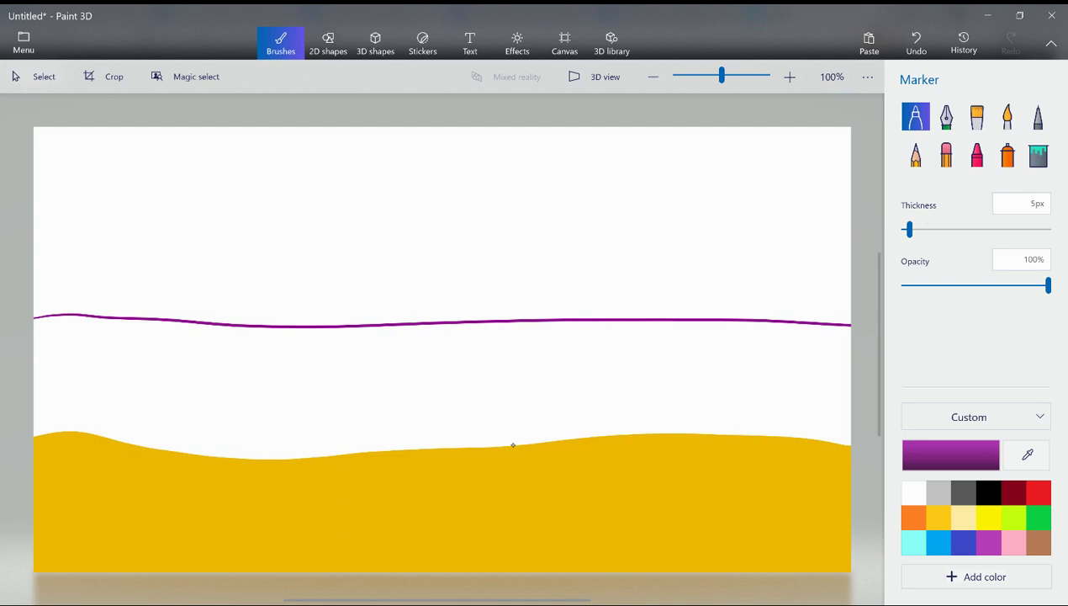
{"action": "left_click", "coordinate": [1038, 155]}
{"action": "left_click", "coordinate": [511, 443]}
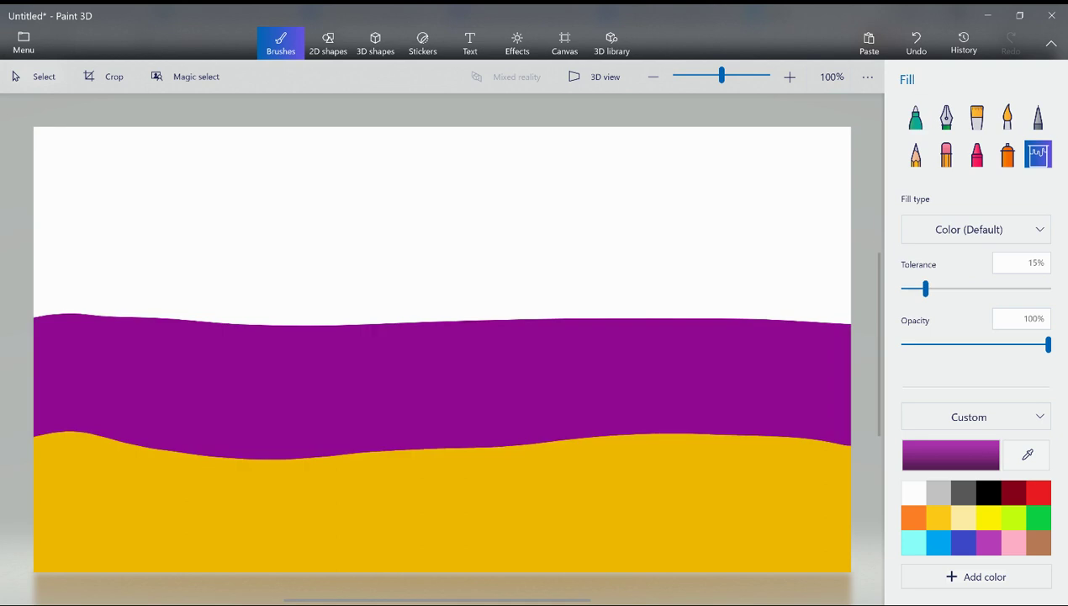
Add a text box in the white area above the purple band reading "then a light violet"
{"action": "left_click", "coordinate": [916, 116]}
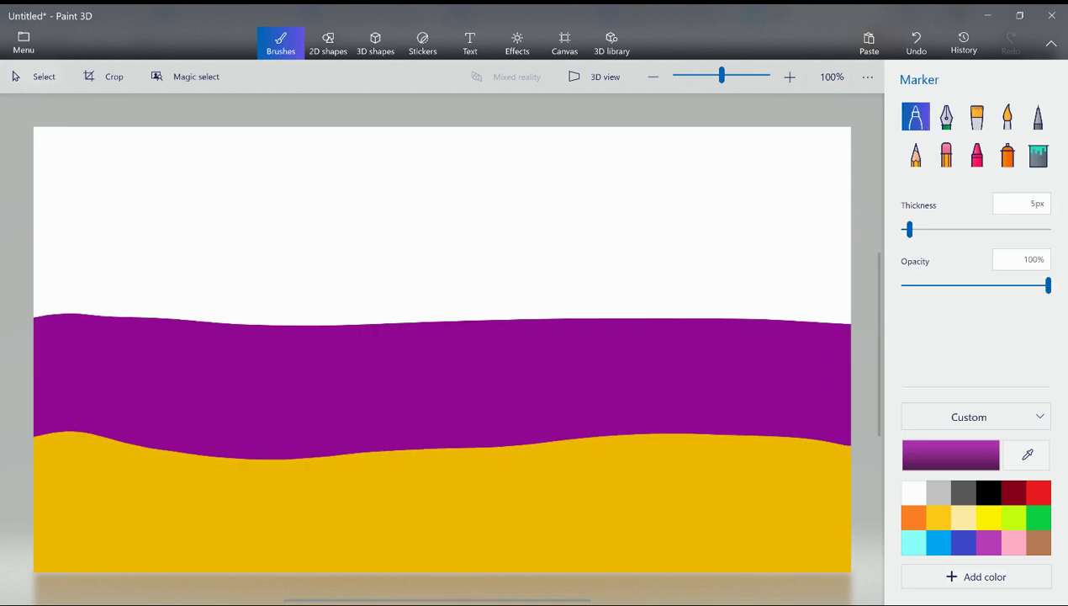
{"action": "left_click", "coordinate": [470, 44]}
{"action": "left_click_drag", "start_coordinate": [371, 135], "coordinate": [623, 264]}
{"action": "type", "text": "the"}
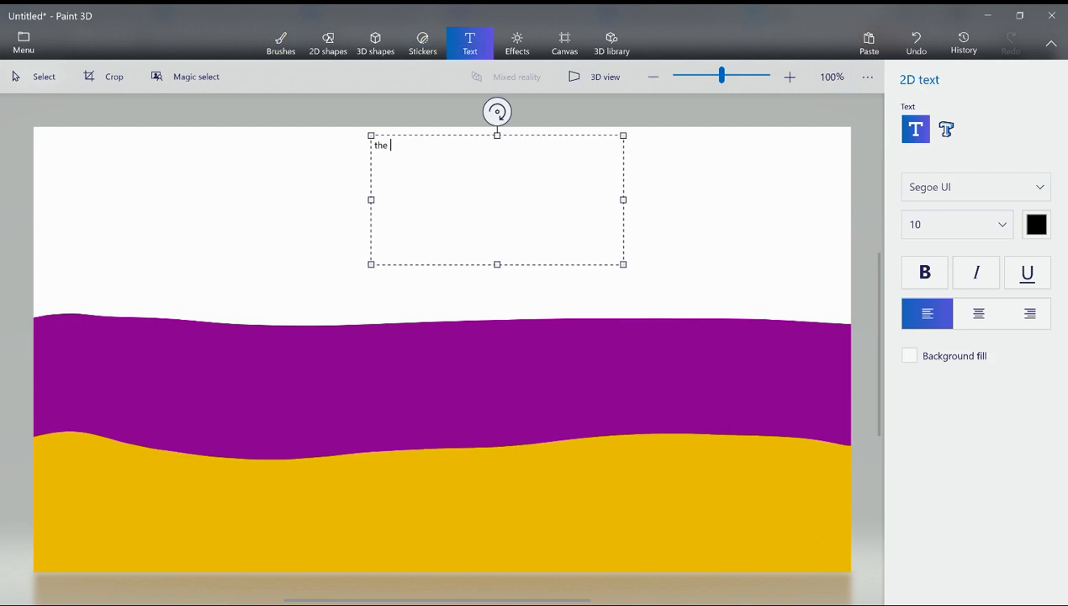
{"action": "type", "text": "n"}
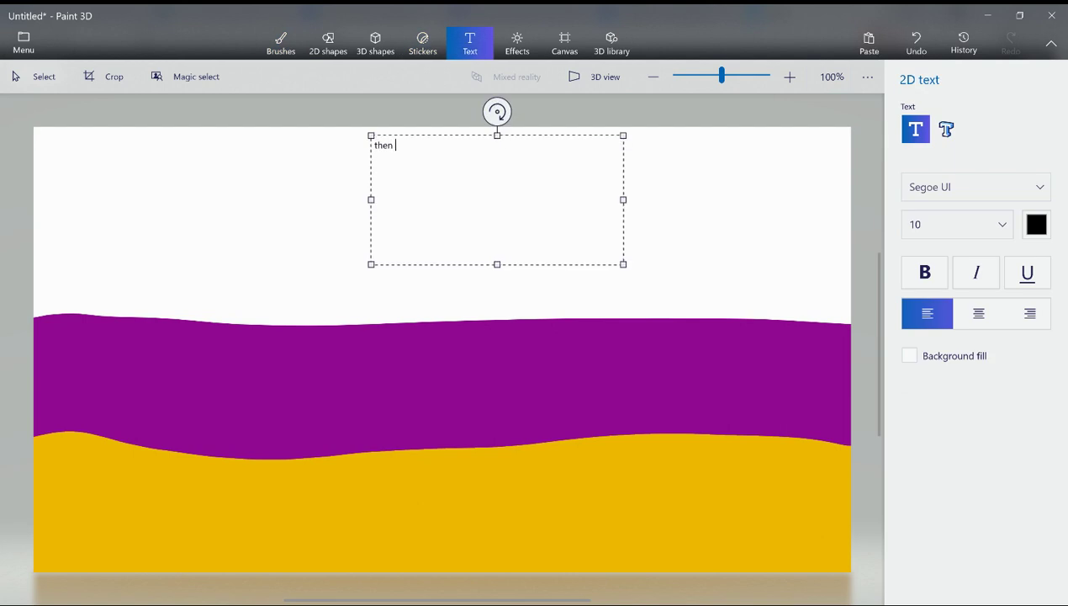
{"action": "type", "text": " a light violet"}
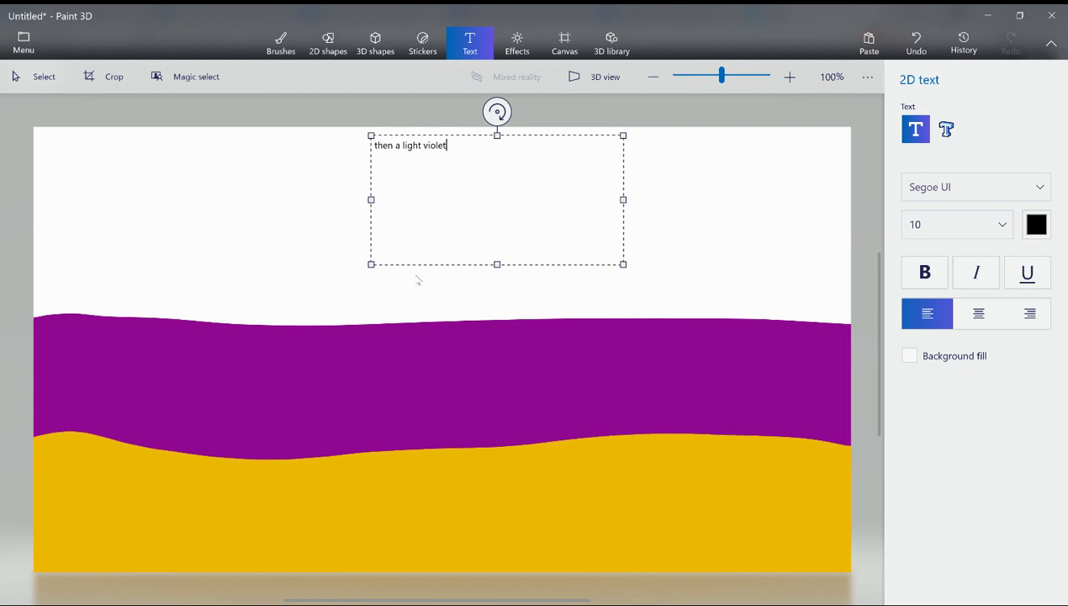
Set the brush color to light violet, hex ee7af0, by lightening the purple palette color
{"action": "left_click", "coordinate": [281, 42]}
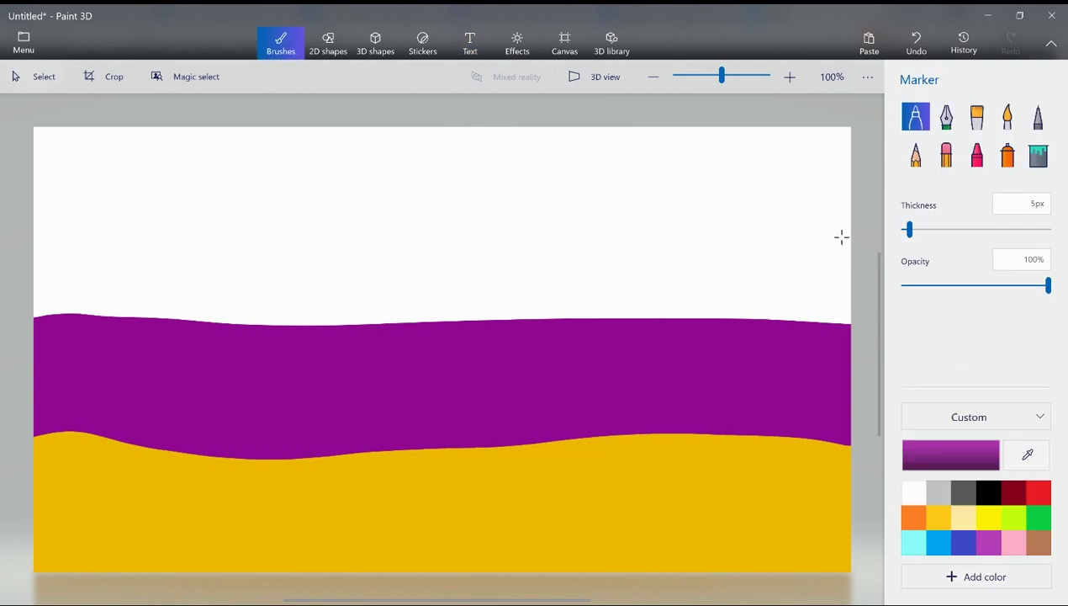
{"action": "left_click", "coordinate": [1014, 543]}
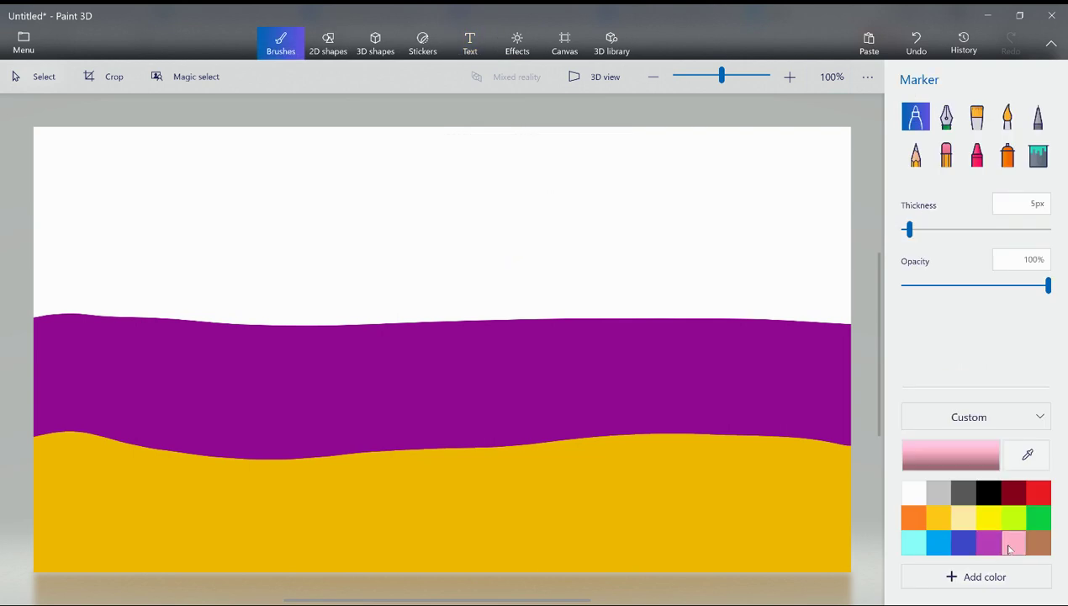
{"action": "left_click", "coordinate": [994, 545]}
{"action": "left_click", "coordinate": [950, 454]}
{"action": "mouse_move", "coordinate": [529, 244]}
{"action": "left_mouse_down"}
{"action": "mouse_move", "coordinate": [508, 206]}
{"action": "mouse_move", "coordinate": [492, 208]}
{"action": "left_mouse_up"}
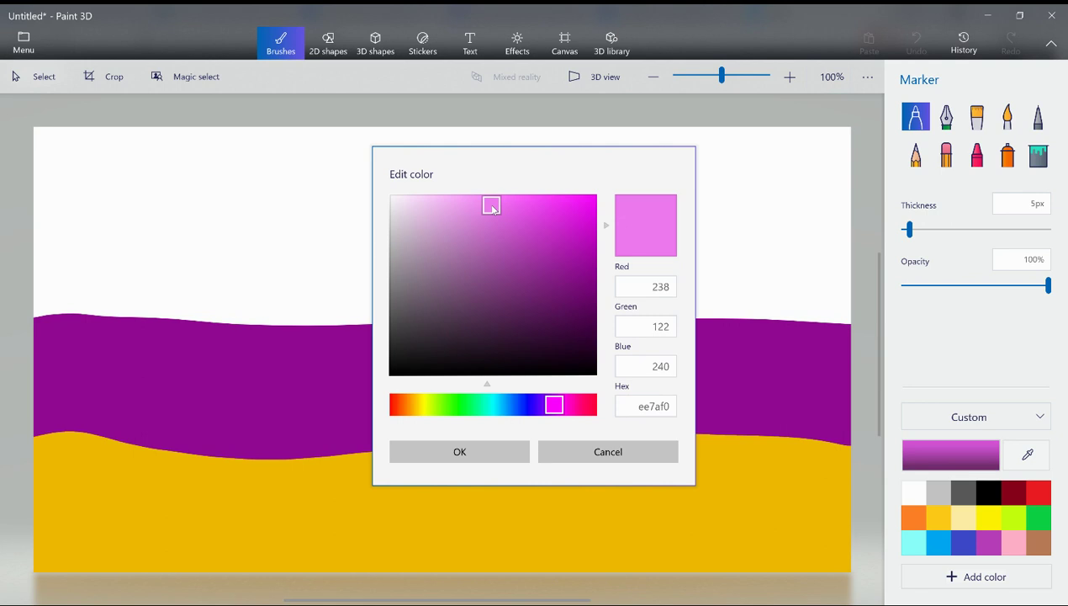
{"action": "left_click", "coordinate": [471, 458]}
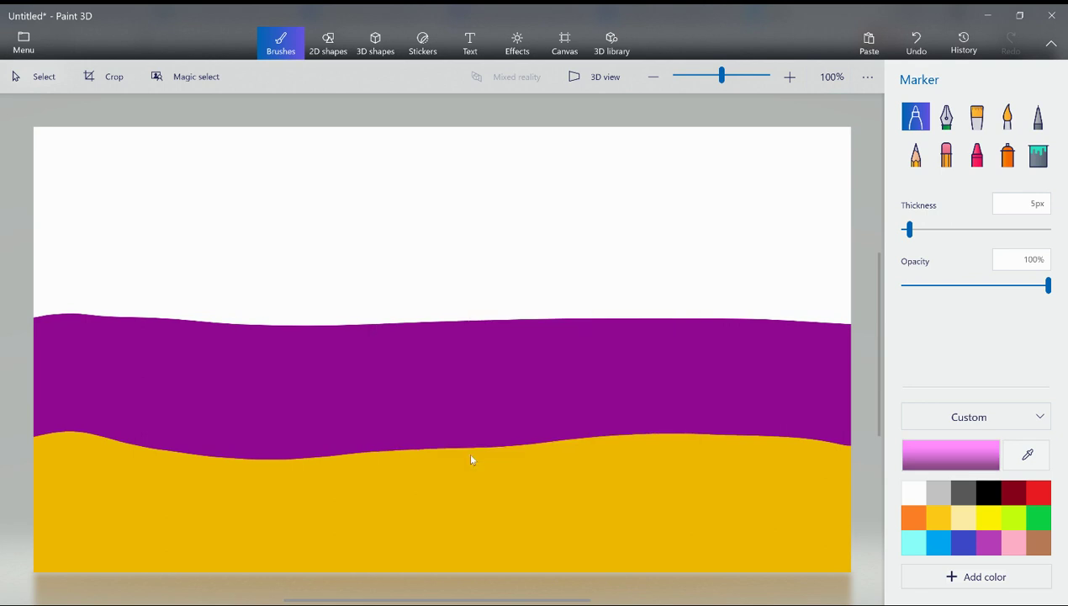
Fill the white area above the purple band with the light violet color
{"action": "left_click", "coordinate": [1038, 154]}
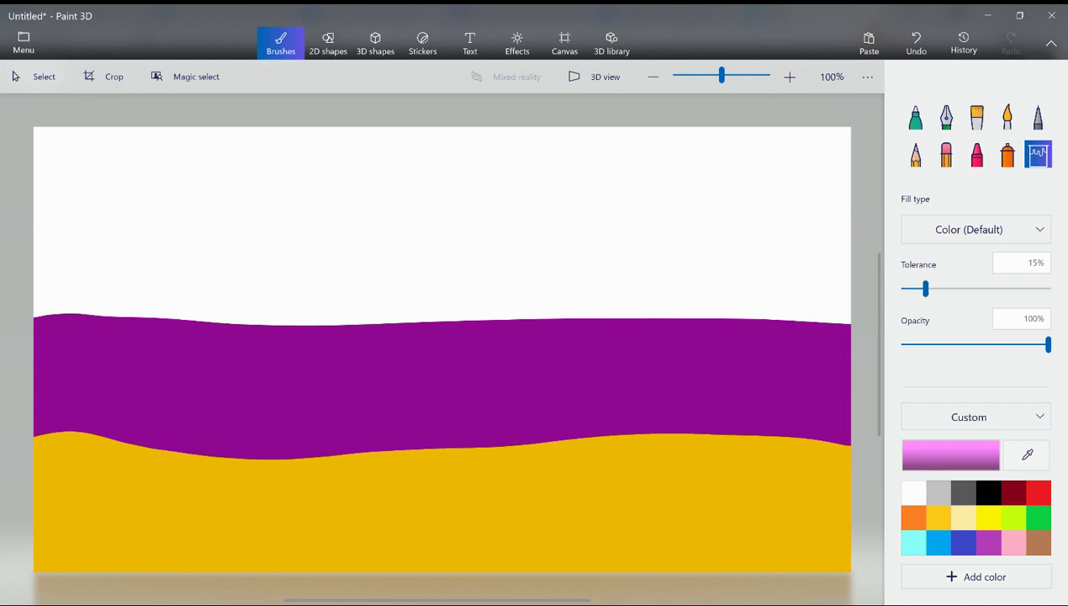
{"action": "left_click", "coordinate": [380, 318]}
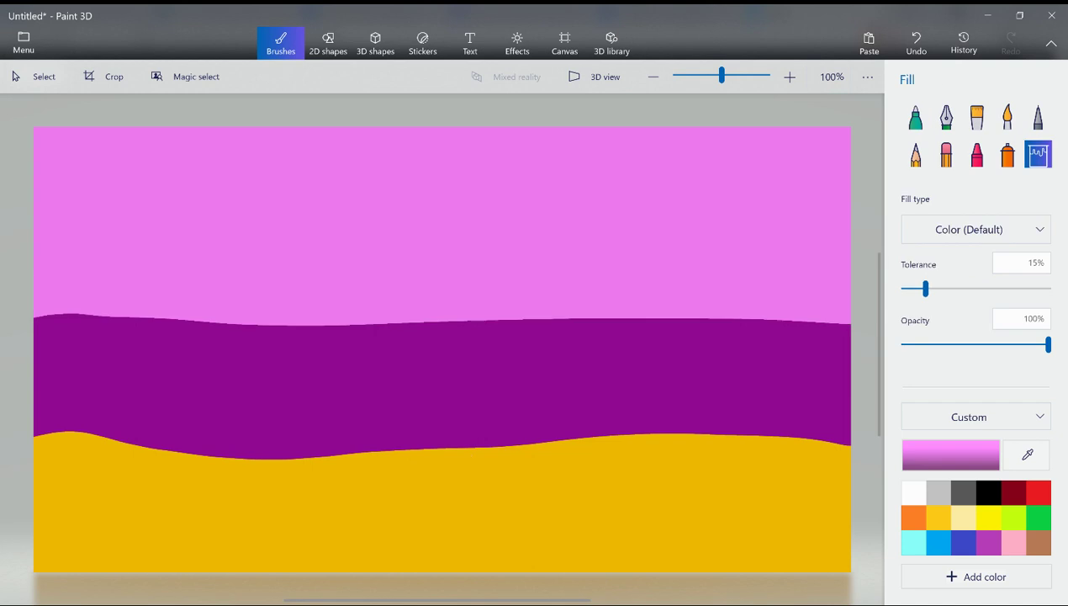
{"action": "key", "text": "ctrl+z"}
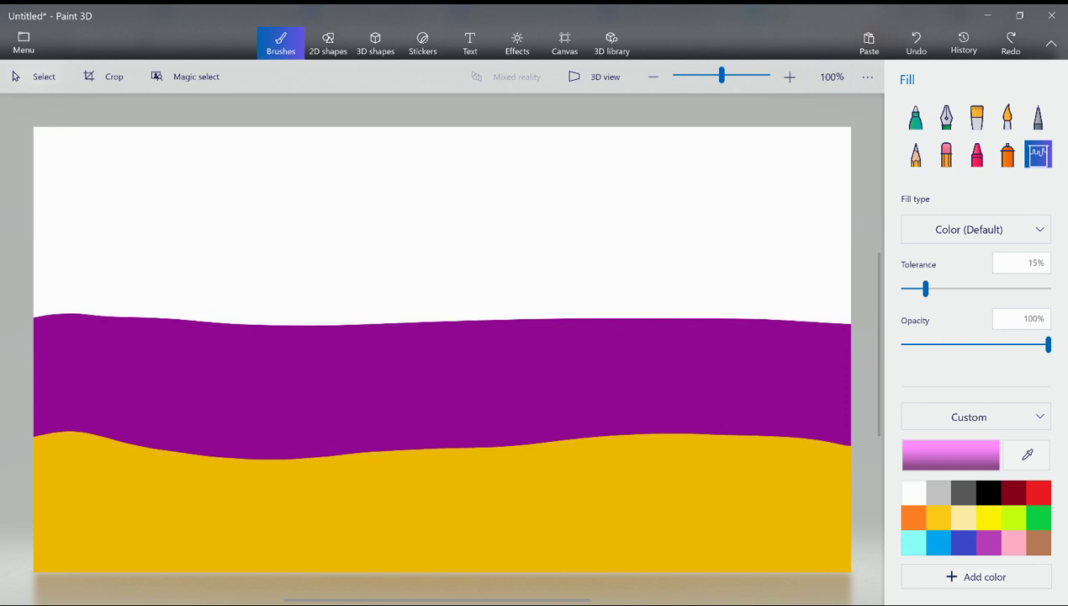
{"action": "key", "text": "ctrl+y"}
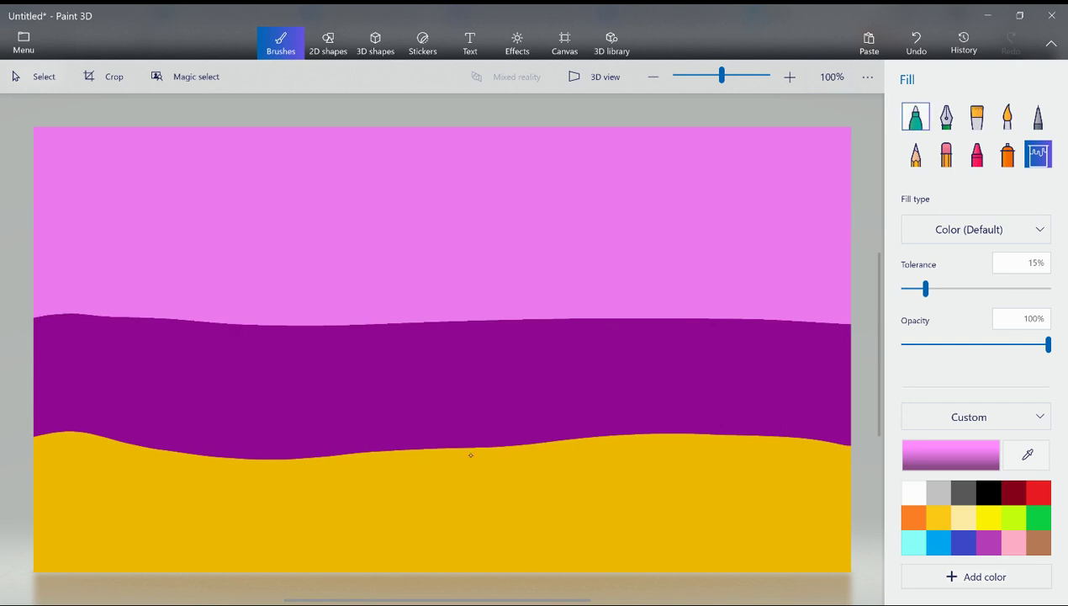
Set the Marker color to muted violet, hex c85aca, and scribble blending strokes along the border between the light violet and dark purple bands
{"action": "left_click", "coordinate": [915, 116]}
{"action": "left_click", "coordinate": [988, 542]}
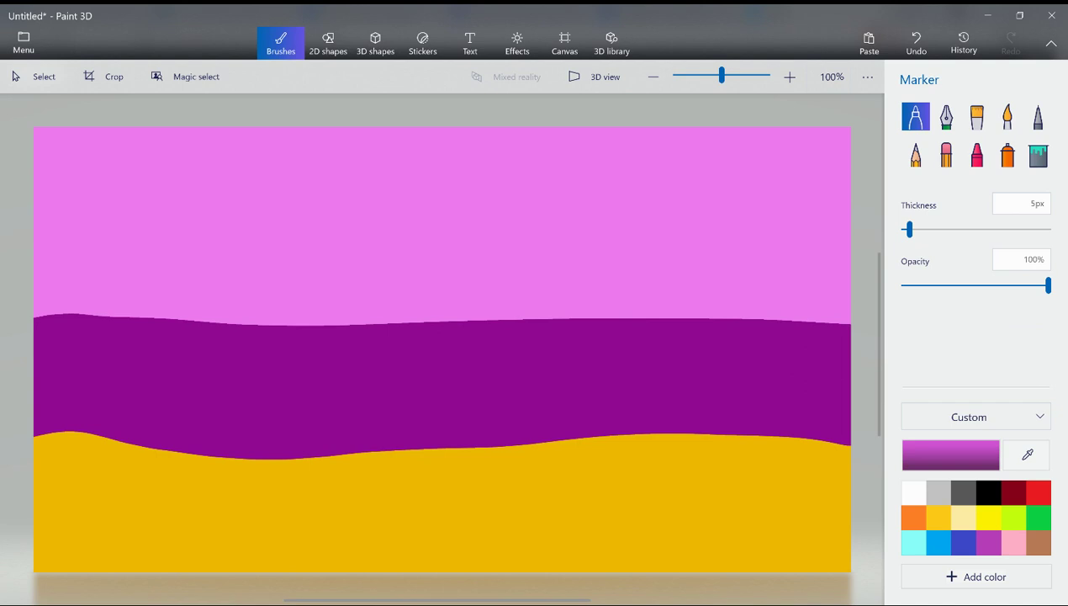
{"action": "left_click", "coordinate": [951, 454]}
{"action": "left_click", "coordinate": [520, 230]}
{"action": "left_click", "coordinate": [504, 231]}
{"action": "left_click", "coordinate": [471, 454]}
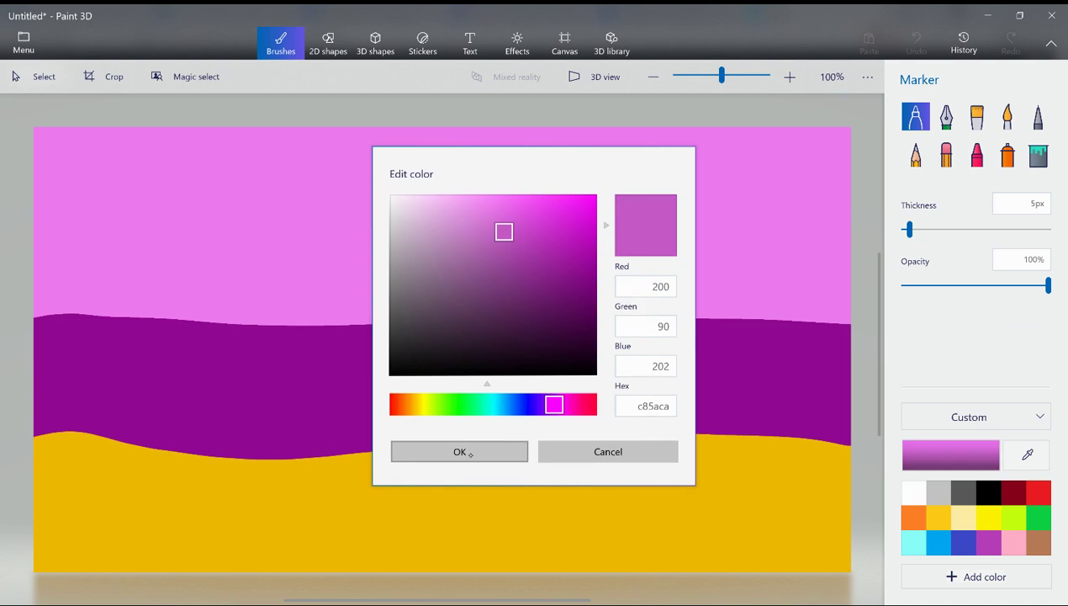
{"action": "left_click", "coordinate": [467, 452]}
{"action": "mouse_move", "coordinate": [839, 320]}
{"action": "left_mouse_down"}
{"action": "mouse_move", "coordinate": [564, 320]}
{"action": "mouse_move", "coordinate": [538, 315]}
{"action": "mouse_move", "coordinate": [593, 306]}
{"action": "mouse_move", "coordinate": [542, 304]}
{"action": "mouse_move", "coordinate": [509, 318]}
{"action": "mouse_move", "coordinate": [375, 316]}
{"action": "mouse_move", "coordinate": [348, 328]}
{"action": "mouse_move", "coordinate": [395, 313]}
{"action": "mouse_move", "coordinate": [283, 332]}
{"action": "mouse_move", "coordinate": [320, 313]}
{"action": "mouse_move", "coordinate": [234, 328]}
{"action": "mouse_move", "coordinate": [175, 311]}
{"action": "mouse_move", "coordinate": [36, 313]}
{"action": "left_mouse_up"}
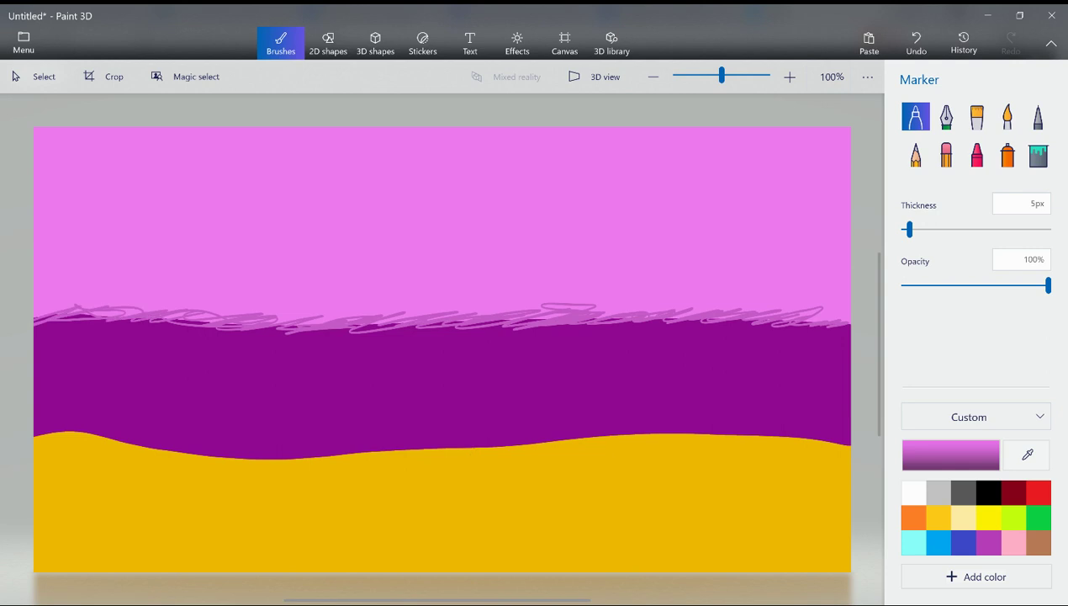
Sample the gold band's color and adjust the Marker color to dark olive, hex 9d9500
{"action": "left_click", "coordinate": [1027, 454]}
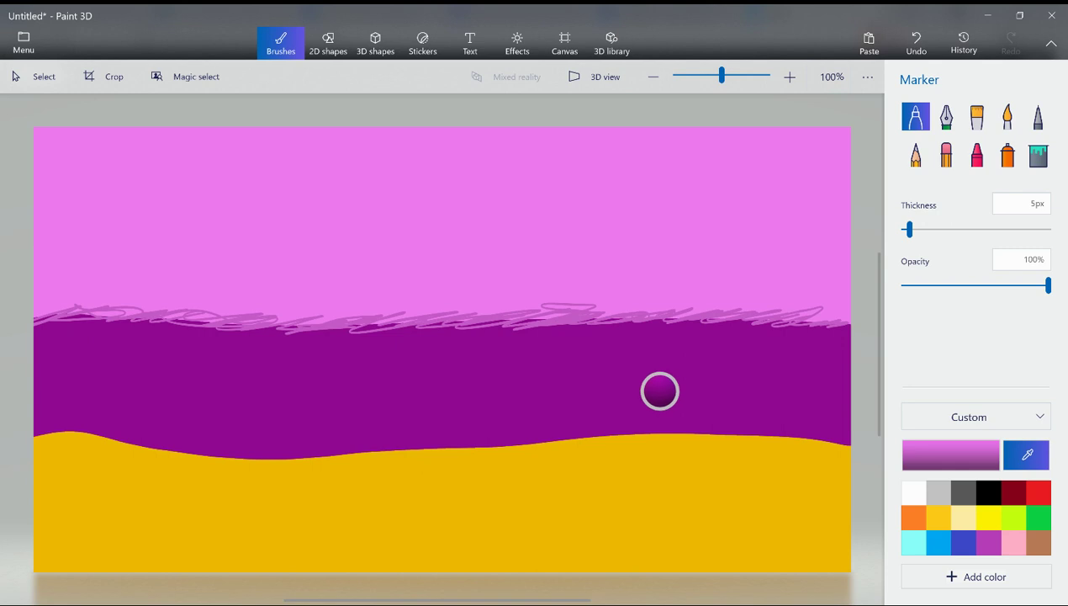
{"action": "left_click", "coordinate": [658, 437]}
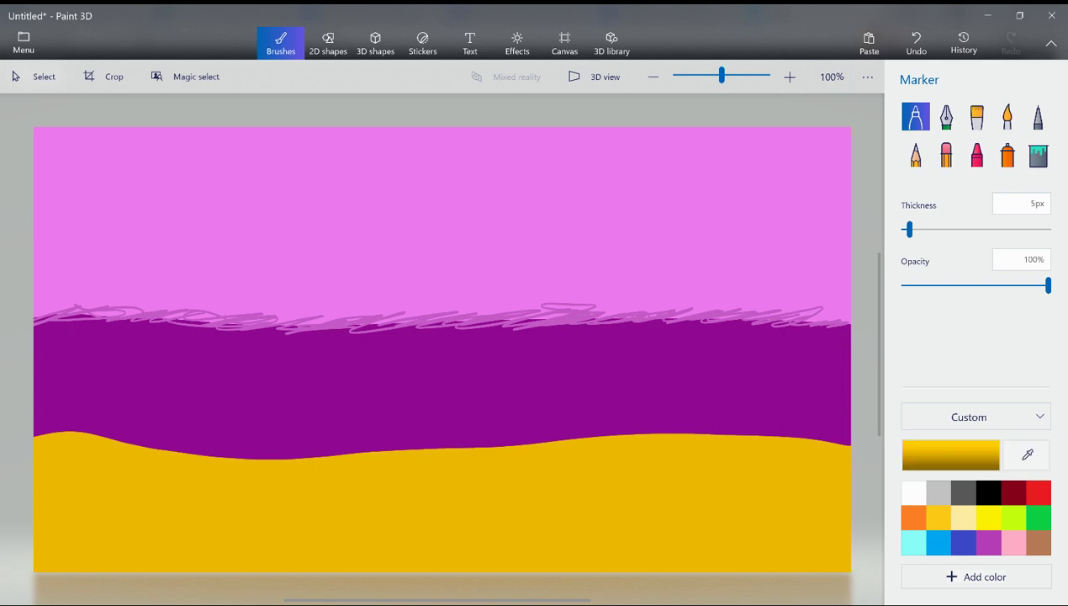
{"action": "left_click", "coordinate": [951, 454]}
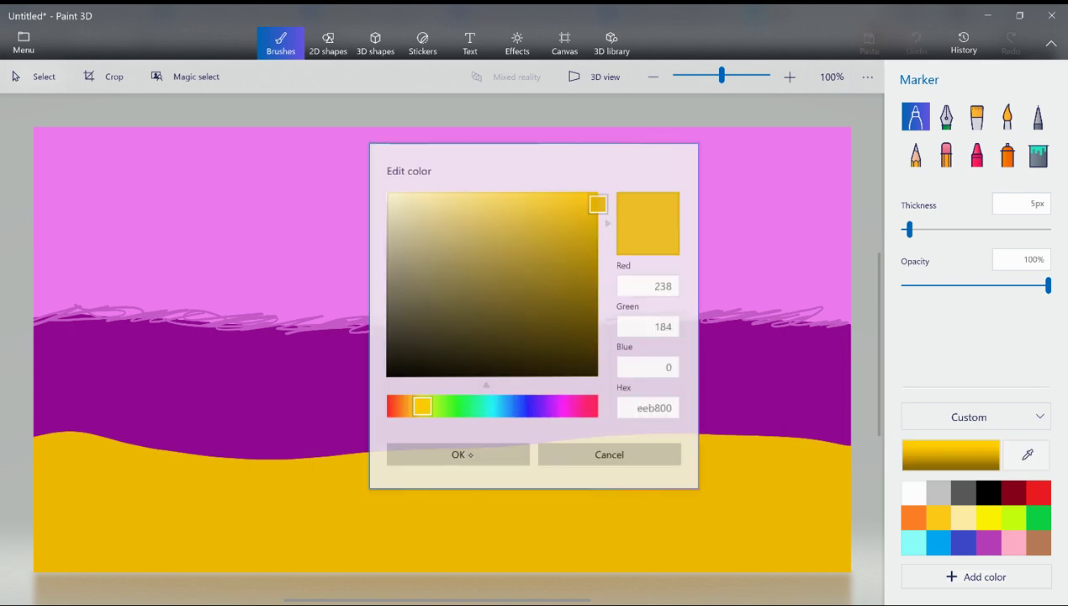
{"action": "left_click_drag", "start_coordinate": [597, 205], "coordinate": [596, 231]}
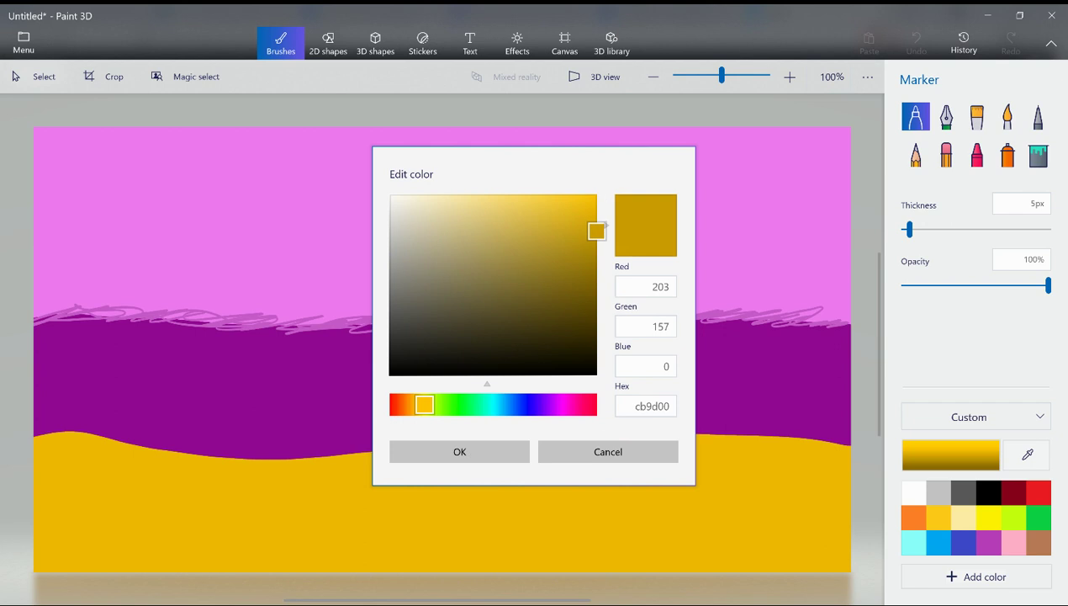
{"action": "mouse_move", "coordinate": [425, 404]}
{"action": "left_mouse_down"}
{"action": "mouse_move", "coordinate": [562, 404]}
{"action": "mouse_move", "coordinate": [551, 404]}
{"action": "left_mouse_up"}
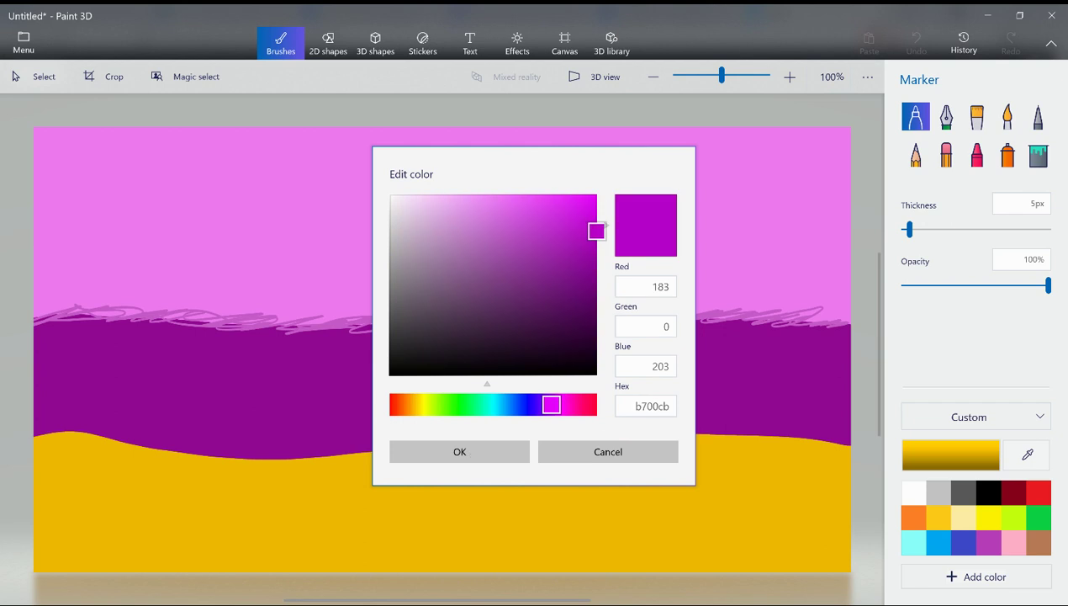
{"action": "left_click_drag", "start_coordinate": [597, 230], "coordinate": [597, 222]}
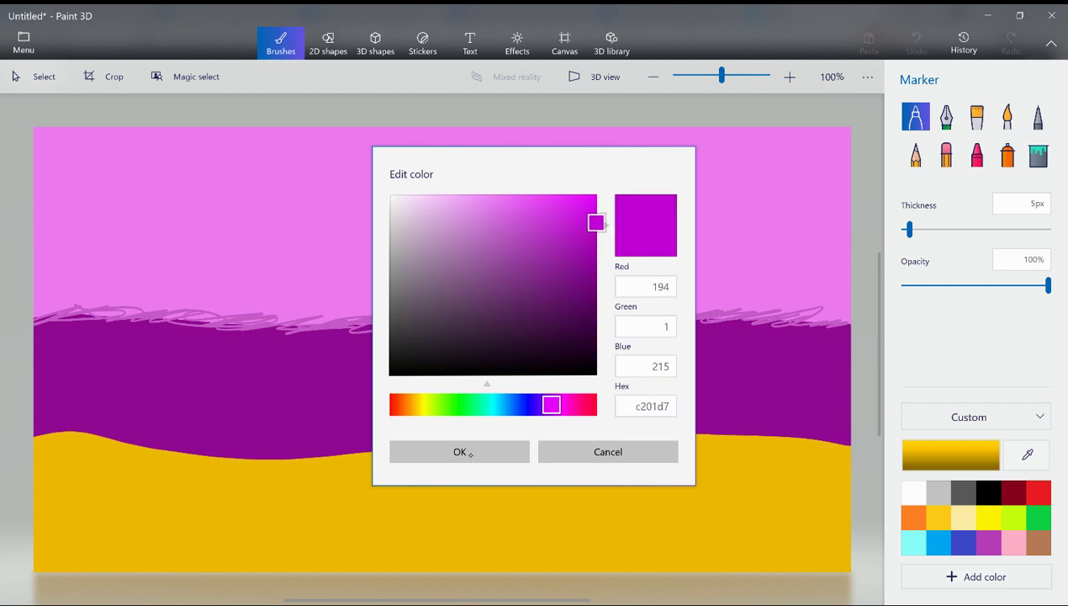
{"action": "left_click_drag", "start_coordinate": [552, 404], "coordinate": [430, 405]}
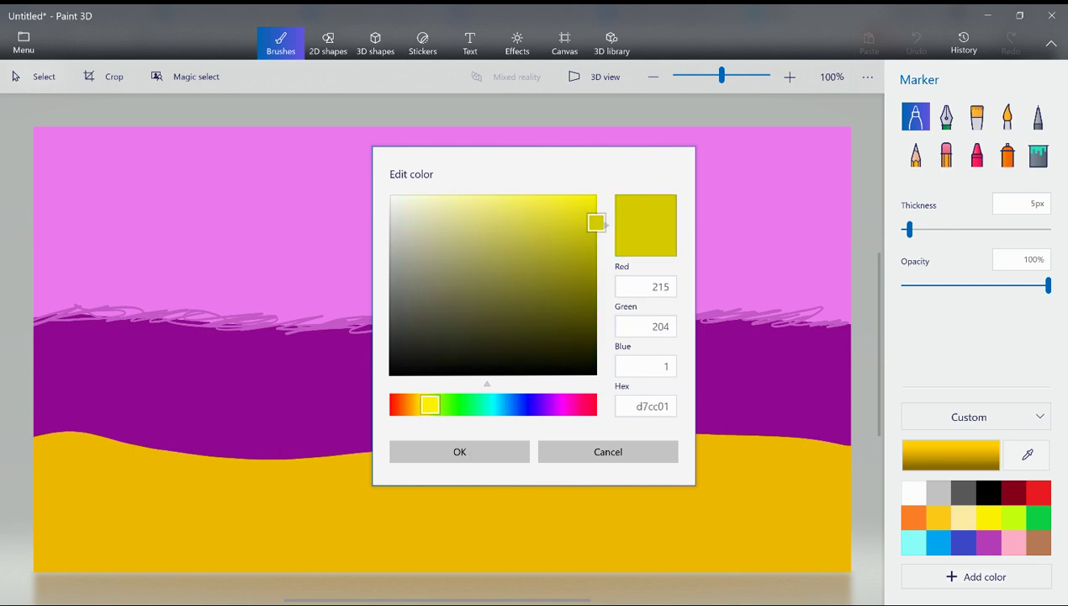
{"action": "mouse_move", "coordinate": [596, 222]}
{"action": "left_mouse_down"}
{"action": "mouse_move", "coordinate": [596, 201]}
{"action": "mouse_move", "coordinate": [596, 264]}
{"action": "left_mouse_up"}
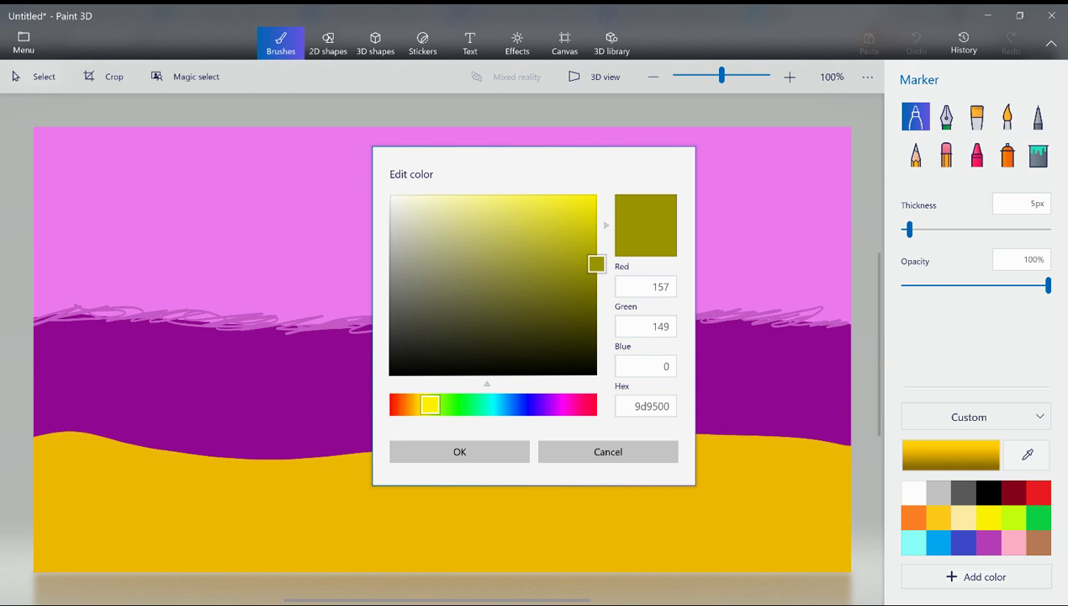
{"action": "left_click", "coordinate": [461, 452]}
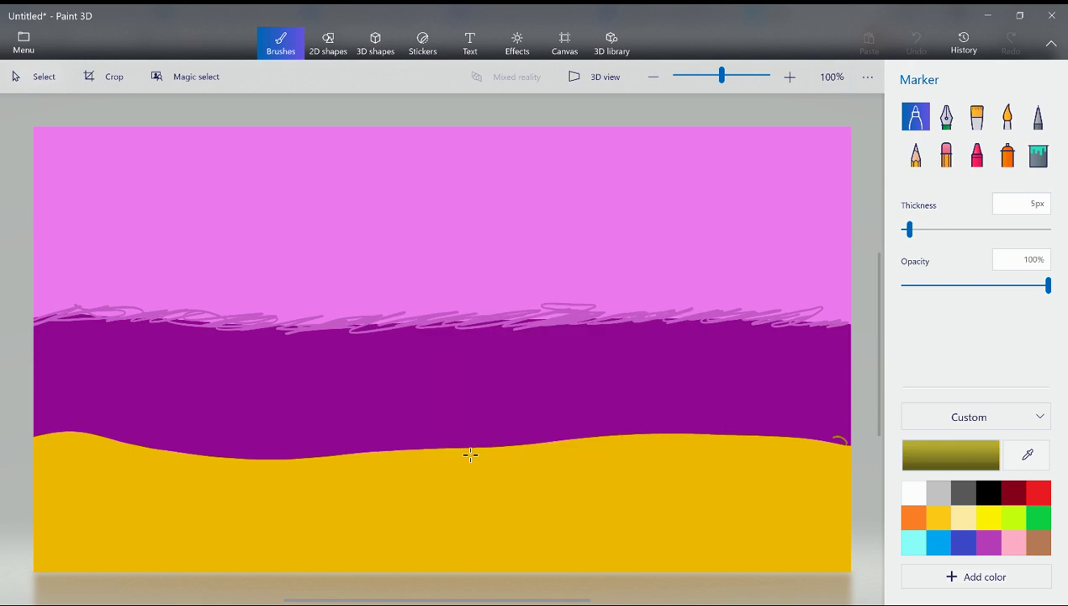
Scribble olive blending strokes along the whole border between the dark purple and gold bands
{"action": "mouse_move", "coordinate": [841, 440]}
{"action": "left_mouse_down"}
{"action": "mouse_move", "coordinate": [715, 427]}
{"action": "mouse_move", "coordinate": [614, 438]}
{"action": "mouse_move", "coordinate": [639, 431]}
{"action": "mouse_move", "coordinate": [603, 427]}
{"action": "mouse_move", "coordinate": [555, 446]}
{"action": "mouse_move", "coordinate": [530, 437]}
{"action": "mouse_move", "coordinate": [543, 433]}
{"action": "mouse_move", "coordinate": [360, 460]}
{"action": "mouse_move", "coordinate": [336, 443]}
{"action": "mouse_move", "coordinate": [326, 447]}
{"action": "mouse_move", "coordinate": [345, 446]}
{"action": "mouse_move", "coordinate": [232, 465]}
{"action": "left_mouse_up"}
{"action": "mouse_move", "coordinate": [238, 459]}
{"action": "left_mouse_down"}
{"action": "mouse_move", "coordinate": [94, 429]}
{"action": "mouse_move", "coordinate": [37, 438]}
{"action": "mouse_move", "coordinate": [156, 441]}
{"action": "left_mouse_up"}
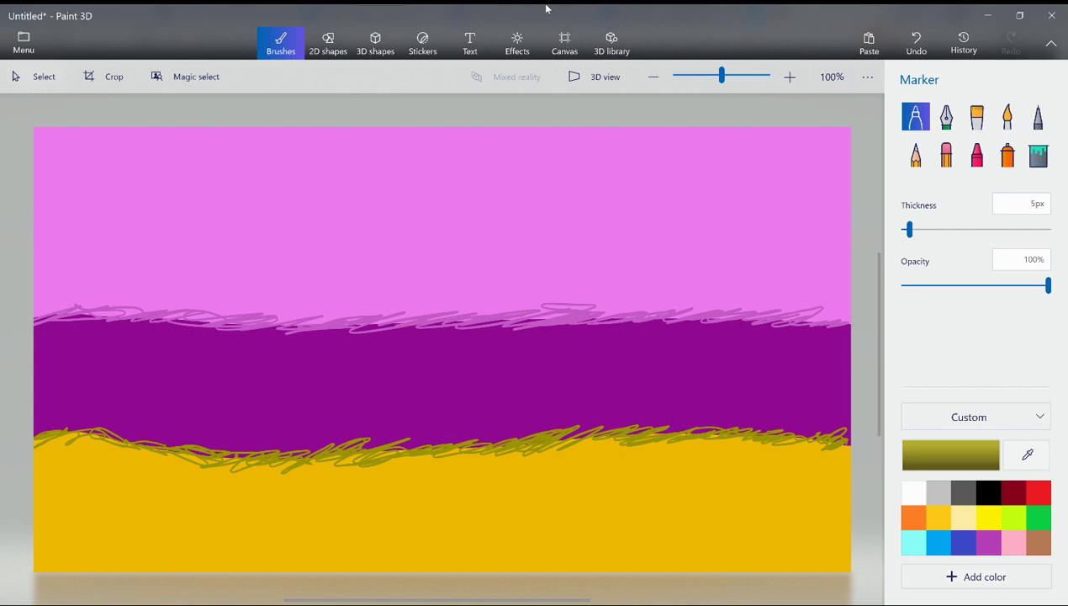
Add a text box in the light violet area reading "by the way this is a painting used for acrilyc paints"
{"action": "left_click", "coordinate": [472, 44]}
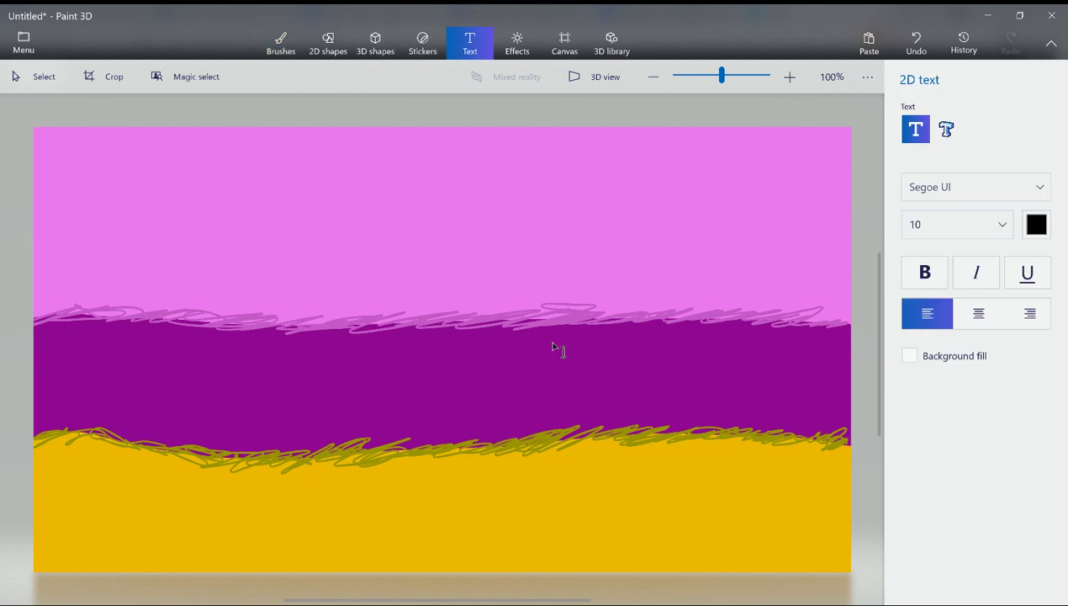
{"action": "left_click_drag", "start_coordinate": [403, 199], "coordinate": [719, 264]}
{"action": "type", "text": "by the way "}
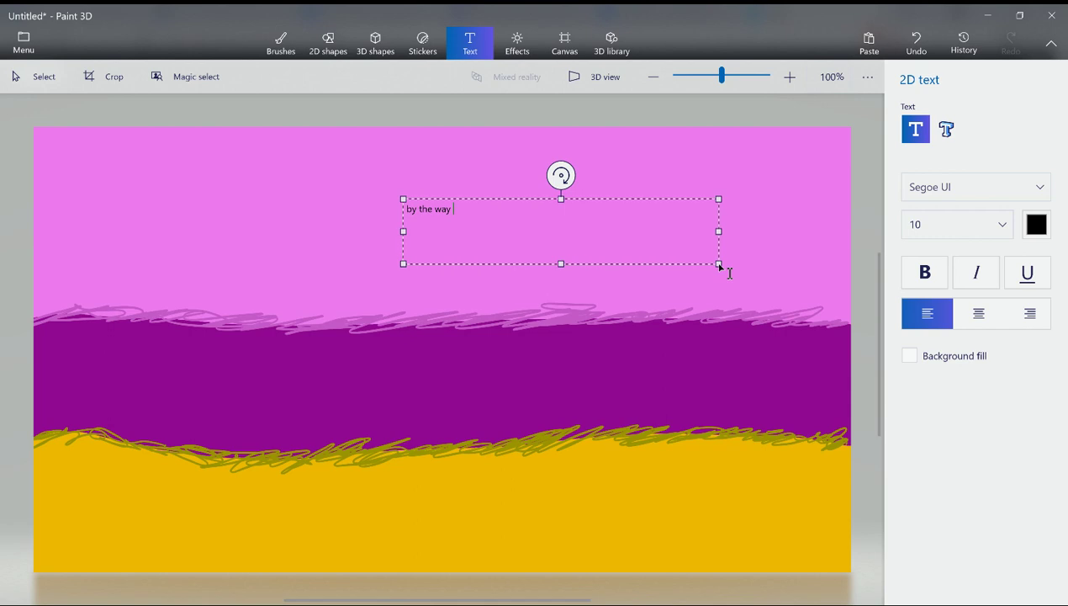
{"action": "type", "text": "you"}
{"action": "key", "text": "BackSpace"}
{"action": "key", "text": "BackSpace"}
{"action": "key", "text": "BackSpace"}
{"action": "type", "text": "this is a painting used "}
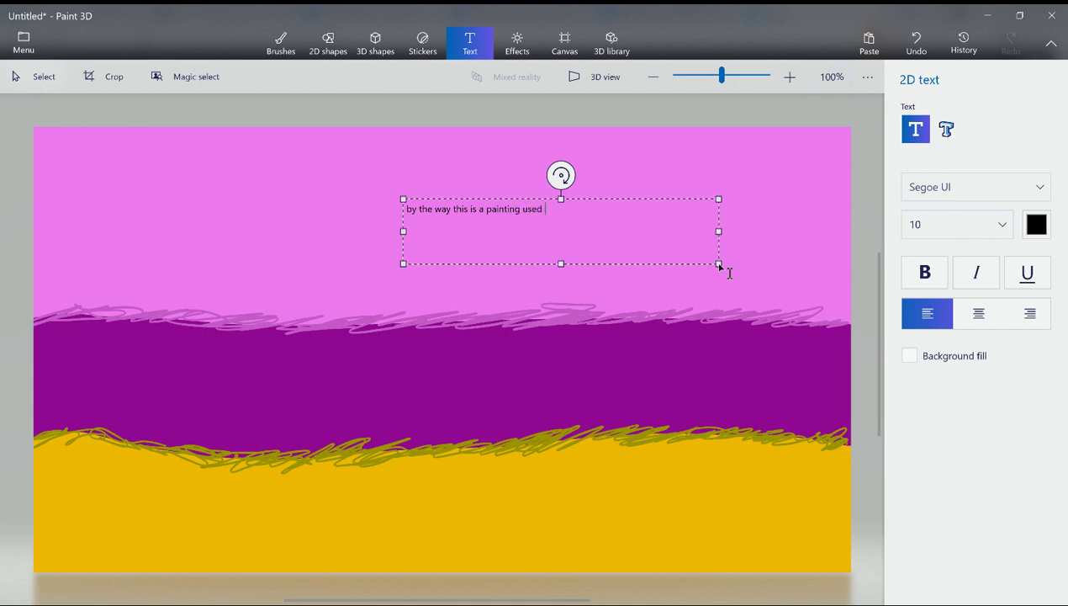
{"action": "type", "text": "for acrilyc paints"}
{"action": "left_click", "coordinate": [282, 44]}
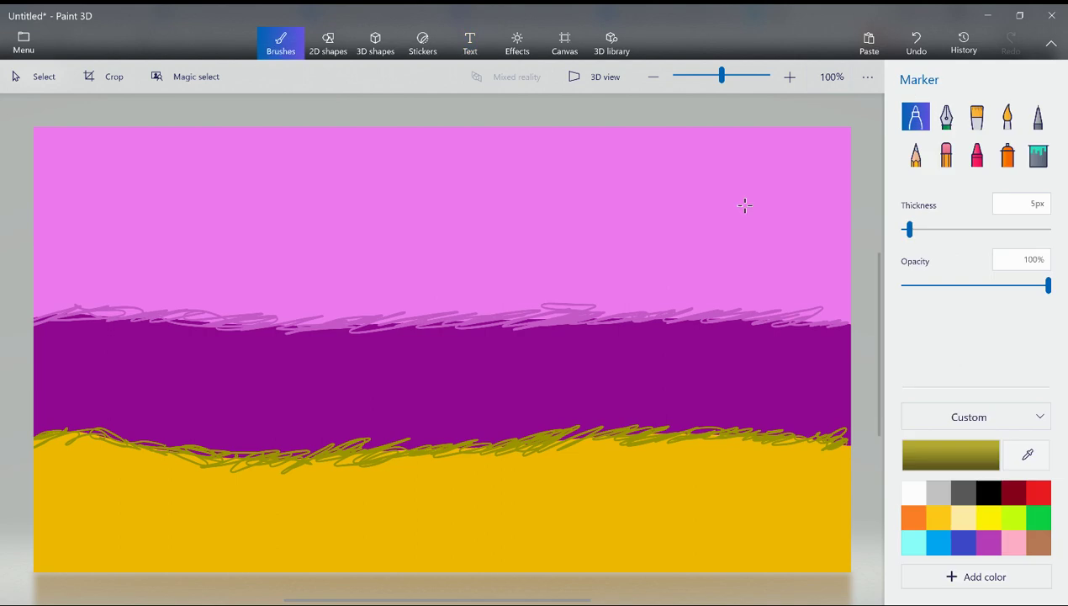
Add a text box in the light violet area reading "by the way u were blending on this"
{"action": "left_click", "coordinate": [461, 49]}
{"action": "left_click_drag", "start_coordinate": [417, 190], "coordinate": [532, 235]}
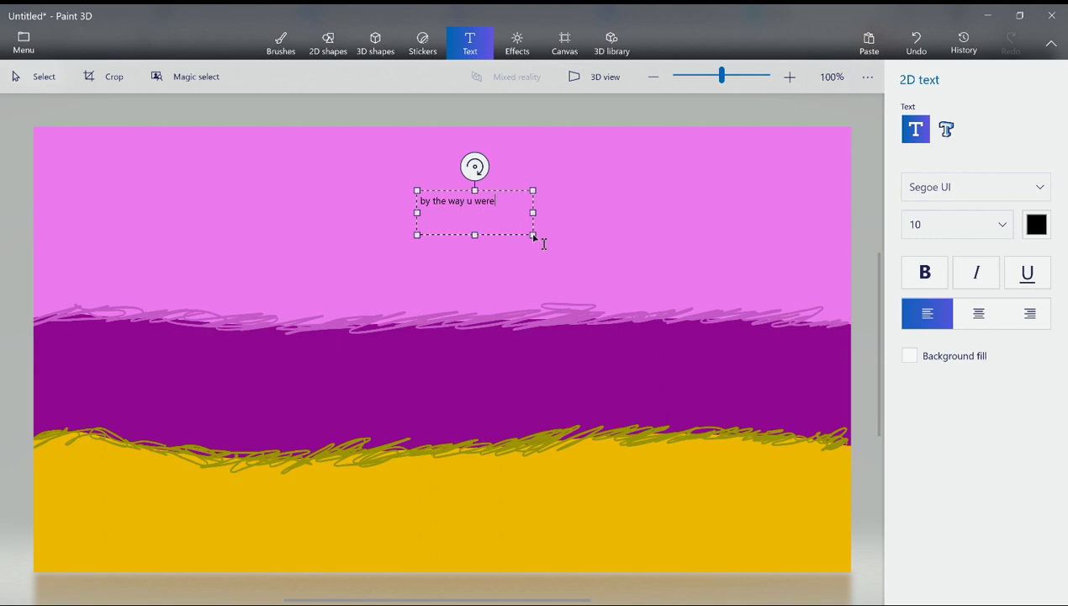
{"action": "type", "text": "ding on this"}
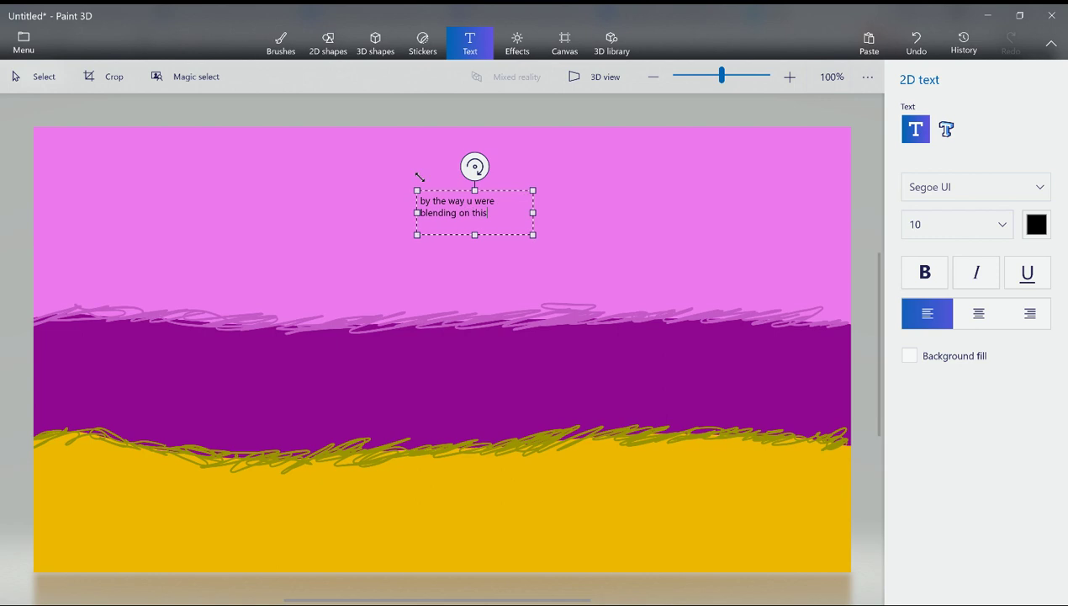
{"action": "left_click", "coordinate": [281, 42]}
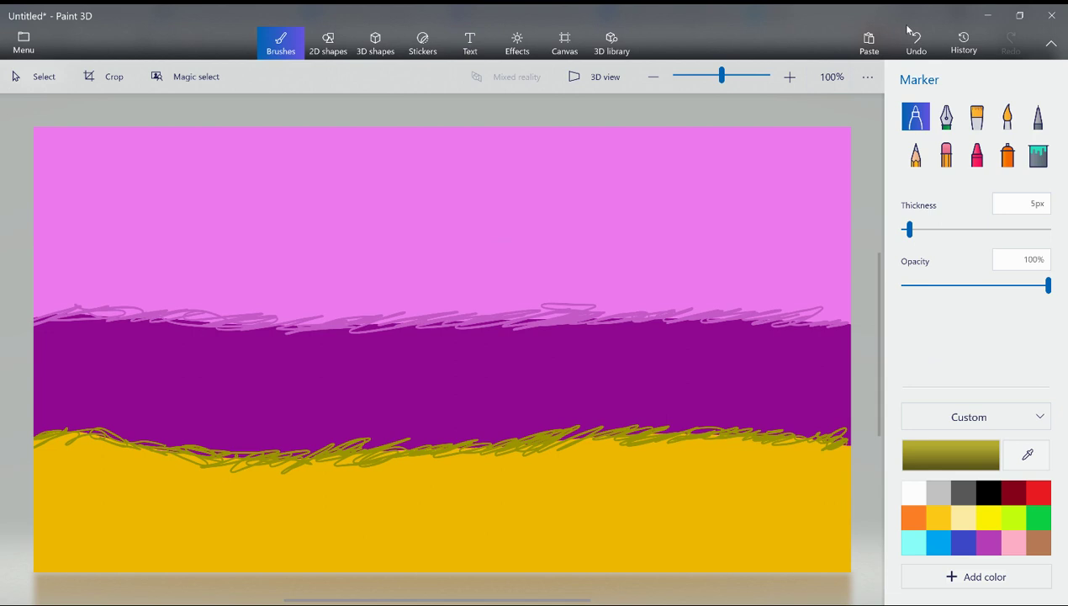
Set the Marker color to light brown by lightening the brown palette color
{"action": "left_click", "coordinate": [988, 516]}
{"action": "left_click", "coordinate": [989, 492]}
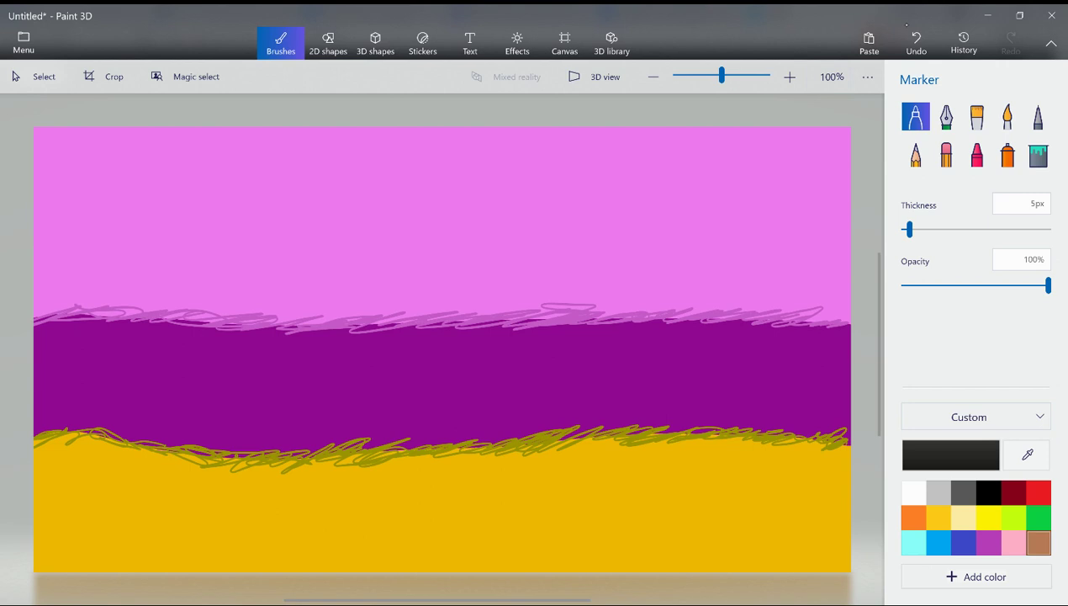
{"action": "left_click", "coordinate": [1038, 542]}
{"action": "left_click", "coordinate": [950, 454]}
{"action": "mouse_move", "coordinate": [500, 244]}
{"action": "left_mouse_down"}
{"action": "mouse_move", "coordinate": [498, 207]}
{"action": "mouse_move", "coordinate": [525, 240]}
{"action": "mouse_move", "coordinate": [511, 230]}
{"action": "left_mouse_up"}
{"action": "left_click", "coordinate": [459, 452]}
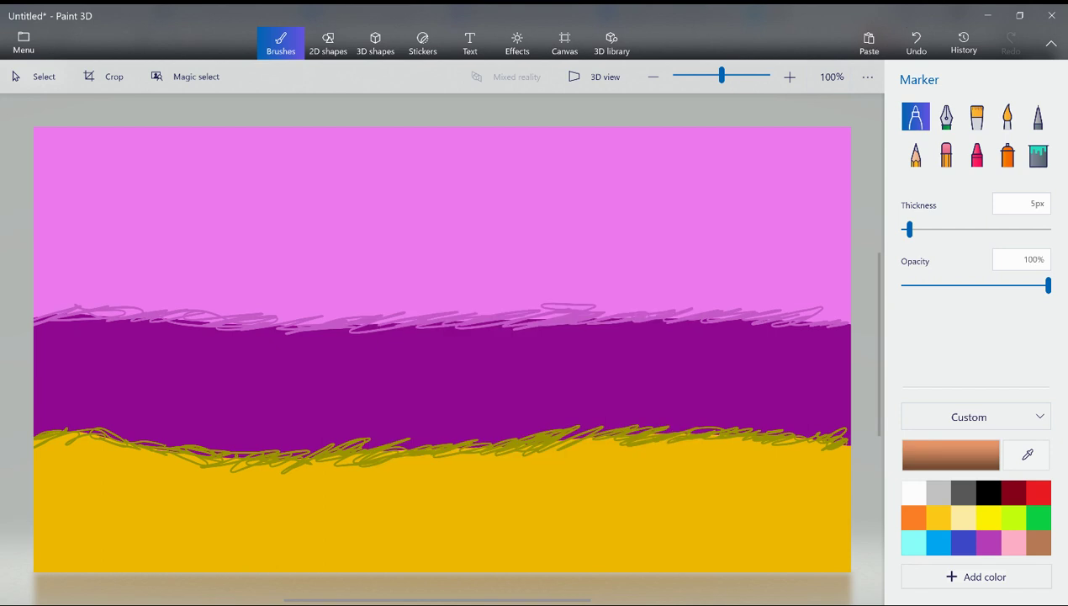
Add a text box near the canvas's upper edge reading "light brown"
{"action": "left_click", "coordinate": [471, 43]}
{"action": "left_click", "coordinate": [433, 147]}
{"action": "type", "text": "light "}
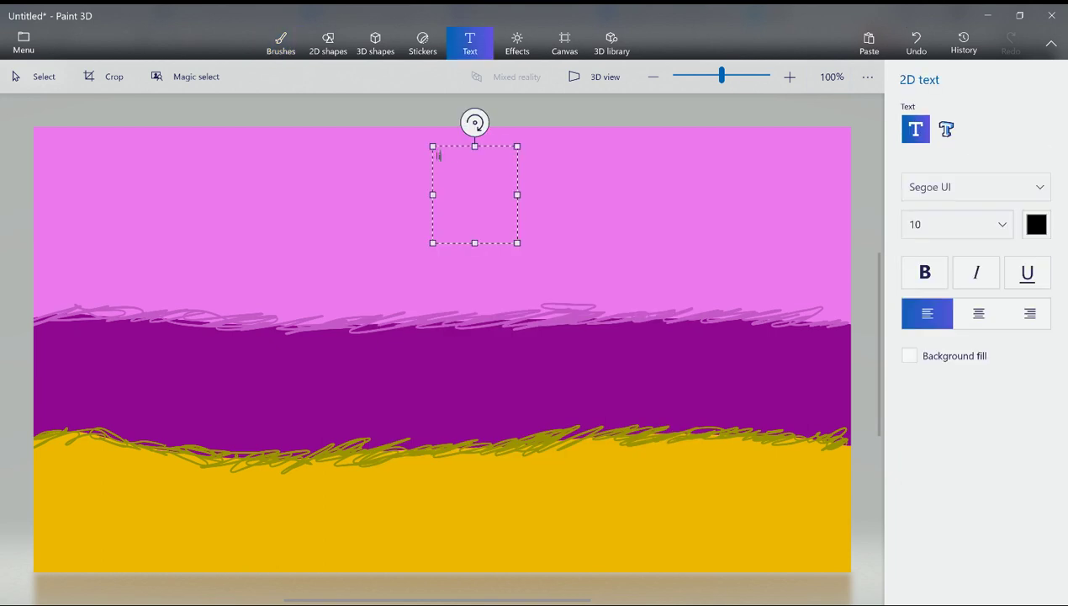
{"action": "type", "text": "brown"}
{"action": "left_click", "coordinate": [281, 42]}
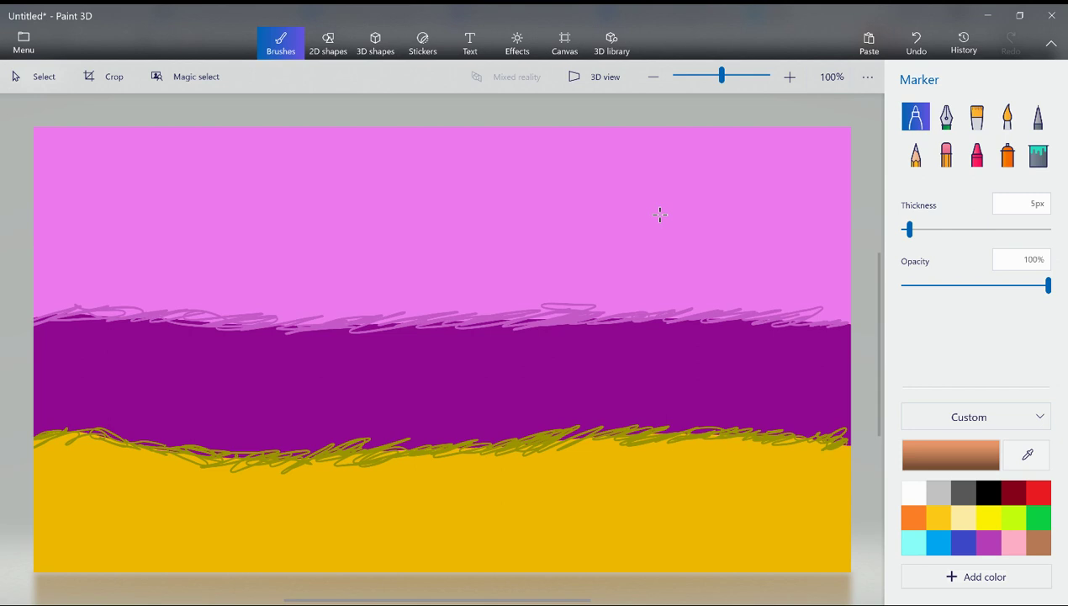
Draw a wavy light brown line from the canvas's right edge to its bottom edge and fill the corner area below it
{"action": "mouse_move", "coordinate": [851, 407]}
{"action": "left_mouse_down"}
{"action": "mouse_move", "coordinate": [751, 422]}
{"action": "mouse_move", "coordinate": [712, 460]}
{"action": "mouse_move", "coordinate": [505, 521]}
{"action": "mouse_move", "coordinate": [443, 570]}
{"action": "left_mouse_up"}
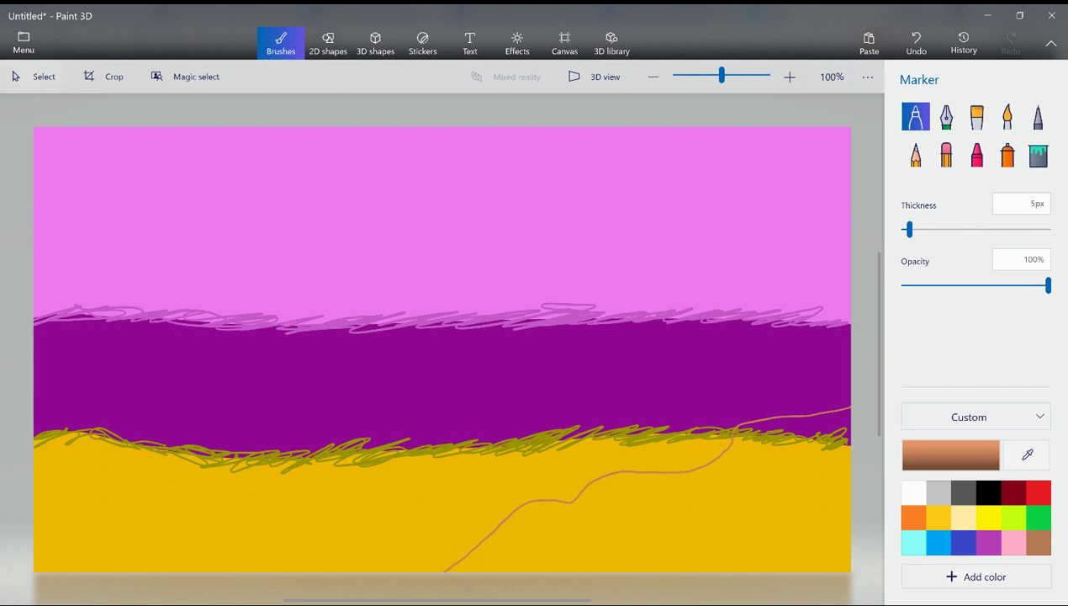
{"action": "left_click", "coordinate": [1038, 155]}
{"action": "left_click", "coordinate": [715, 522]}
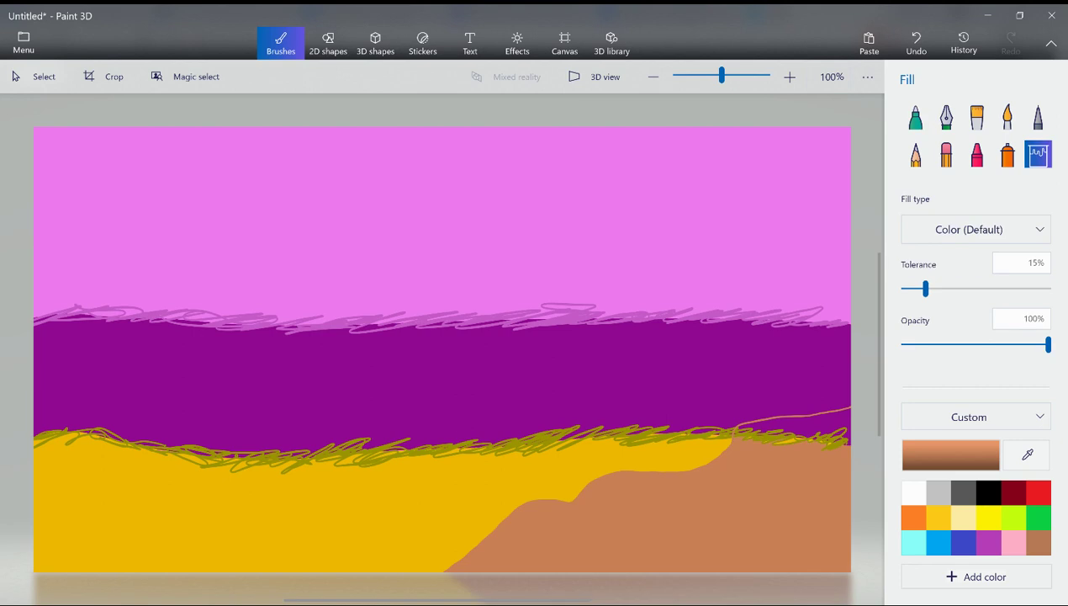
{"action": "left_click", "coordinate": [812, 425]}
{"action": "left_click", "coordinate": [791, 437]}
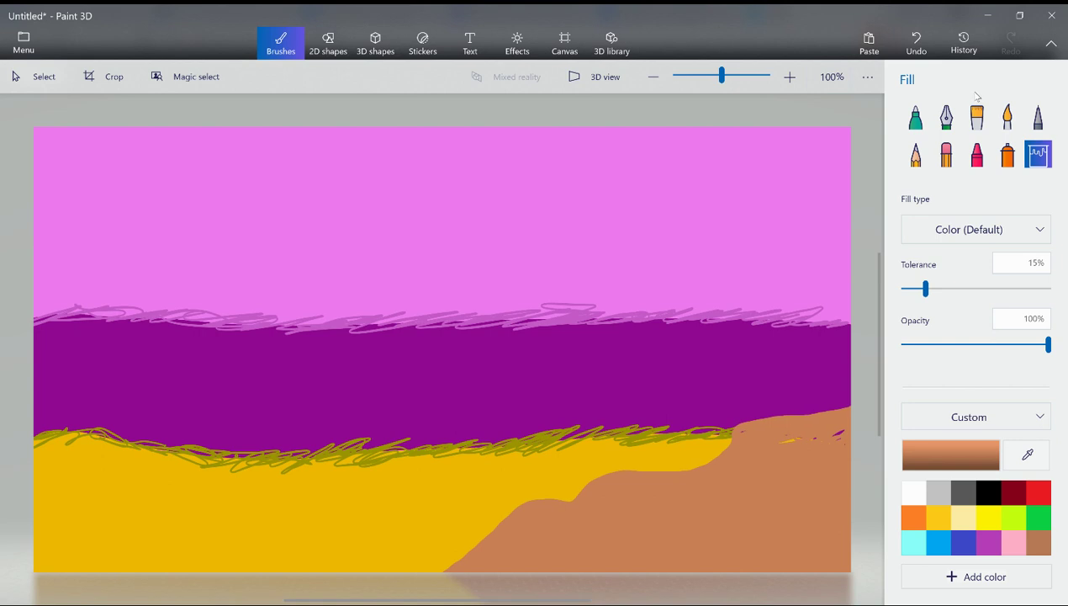
Paint over the leftover specks in the light brown area with the Marker, raising its thickness to 47px
{"action": "left_click", "coordinate": [916, 116]}
{"action": "mouse_move", "coordinate": [838, 439]}
{"action": "left_mouse_down"}
{"action": "mouse_move", "coordinate": [824, 439]}
{"action": "mouse_move", "coordinate": [835, 441]}
{"action": "mouse_move", "coordinate": [835, 462]}
{"action": "mouse_move", "coordinate": [833, 454]}
{"action": "left_mouse_up"}
{"action": "left_click_drag", "start_coordinate": [910, 229], "coordinate": [971, 229]}
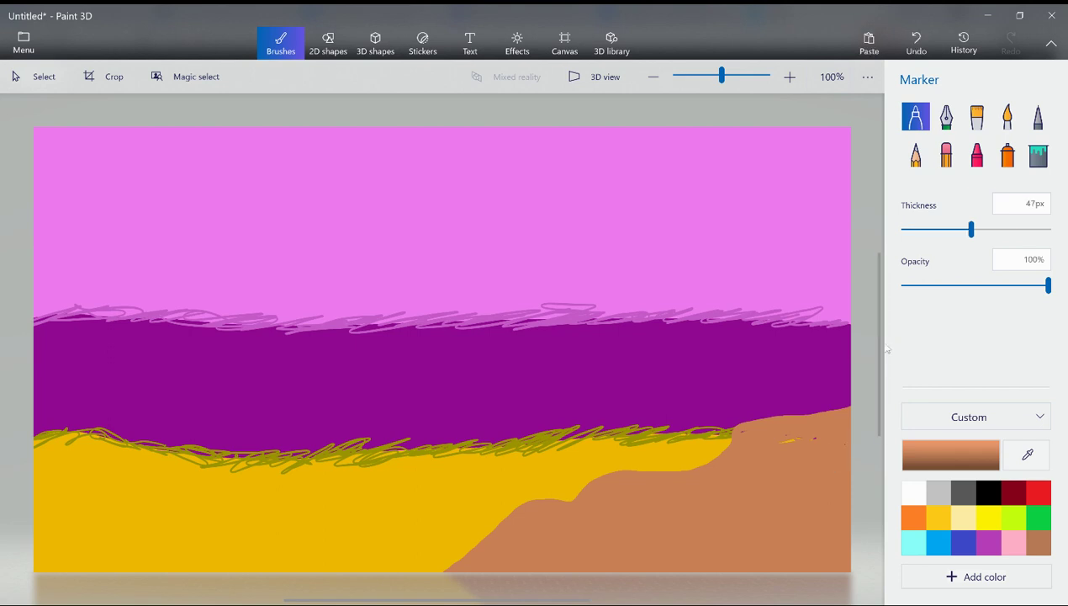
{"action": "mouse_move", "coordinate": [839, 440]}
{"action": "left_mouse_down"}
{"action": "mouse_move", "coordinate": [775, 448]}
{"action": "mouse_move", "coordinate": [771, 433]}
{"action": "mouse_move", "coordinate": [735, 429]}
{"action": "left_mouse_up"}
{"action": "left_click_drag", "start_coordinate": [971, 228], "coordinate": [920, 229]}
{"action": "mouse_move", "coordinate": [640, 393]}
{"action": "left_mouse_down"}
{"action": "mouse_move", "coordinate": [680, 406]}
{"action": "mouse_move", "coordinate": [718, 395]}
{"action": "left_mouse_up"}
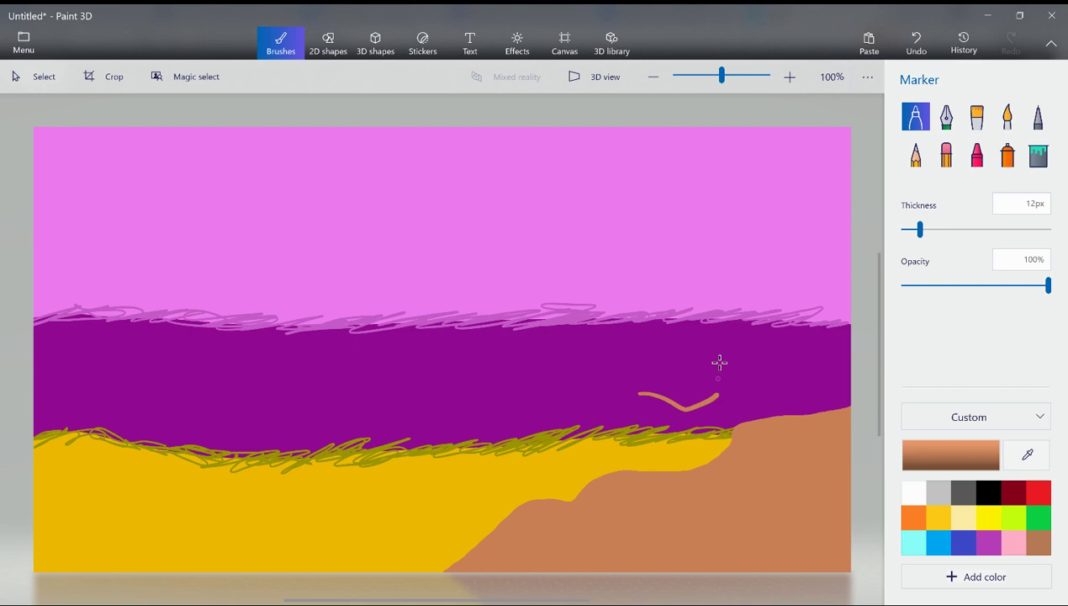
{"action": "left_click", "coordinate": [916, 42]}
Set the Marker to 7px thickness, undo a short brown test stroke in the light violet area, and change the color to black
{"action": "left_click_drag", "start_coordinate": [920, 229], "coordinate": [912, 230]}
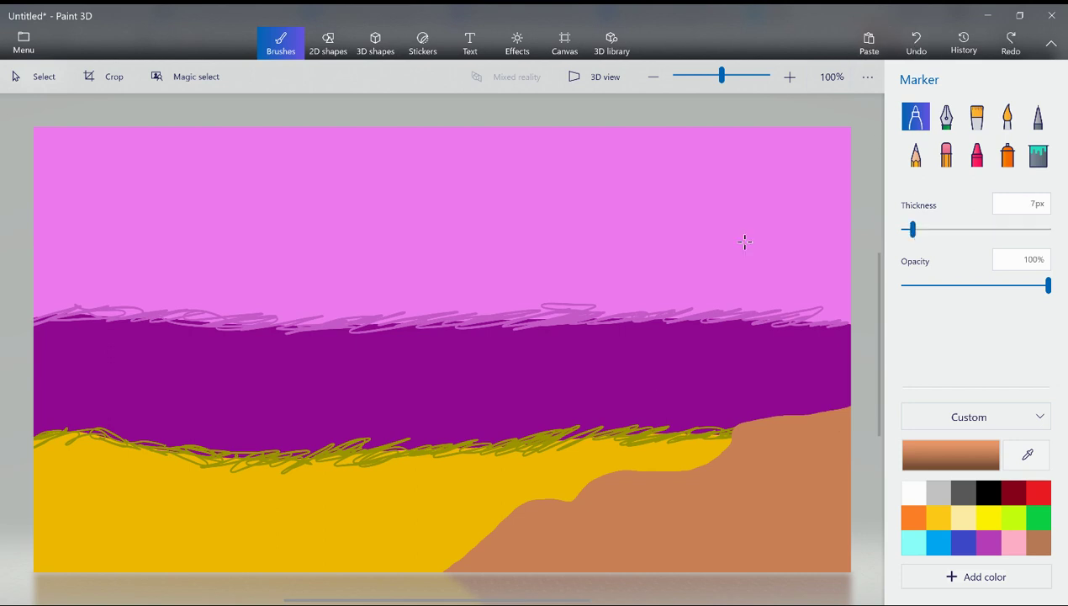
{"action": "left_click_drag", "start_coordinate": [740, 249], "coordinate": [740, 309]}
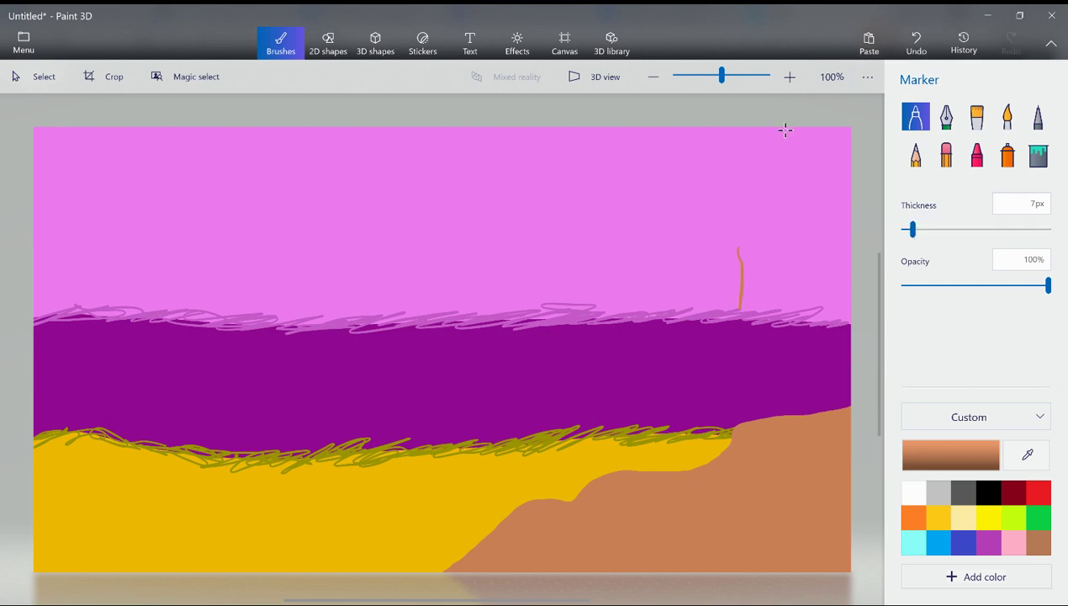
{"action": "left_click", "coordinate": [916, 42]}
{"action": "left_click", "coordinate": [986, 491]}
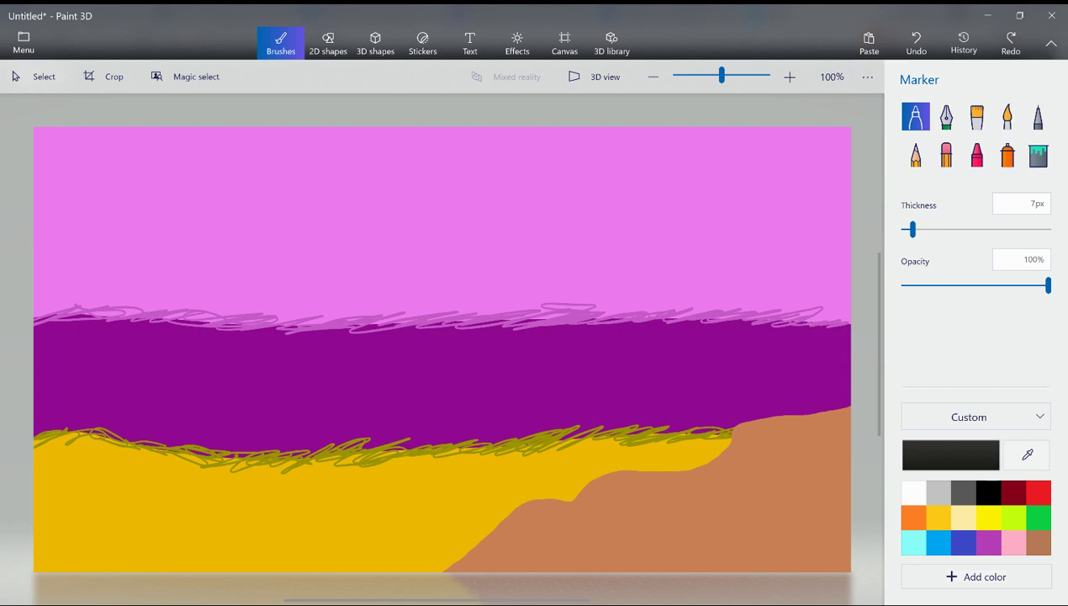
Add a text box in the light violet area reading "lamp black"
{"action": "left_click", "coordinate": [470, 42]}
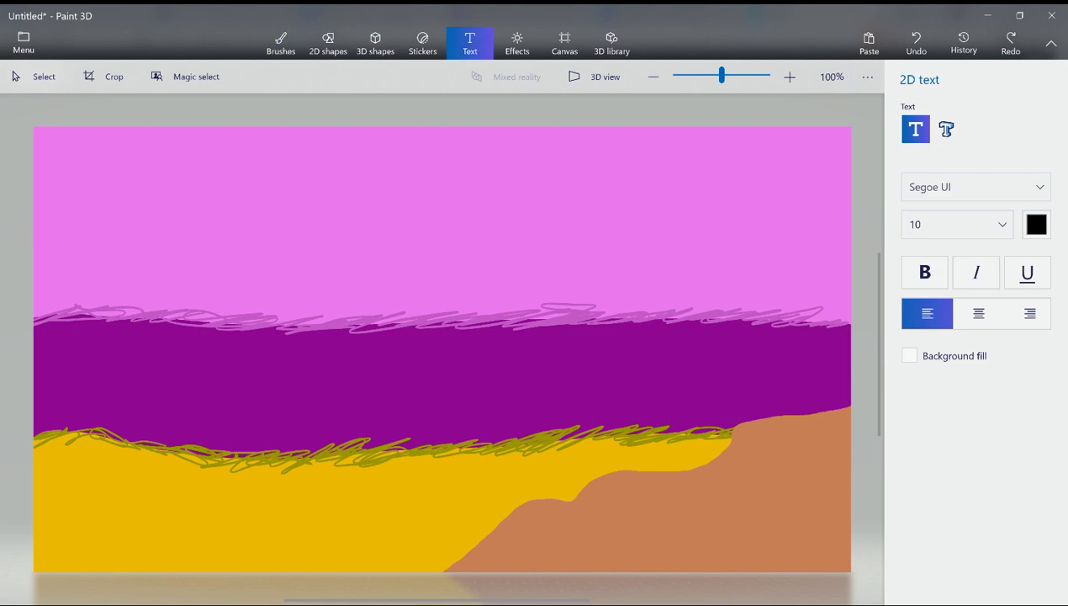
{"action": "left_click_drag", "start_coordinate": [358, 162], "coordinate": [520, 245]}
{"action": "type", "text": "la"}
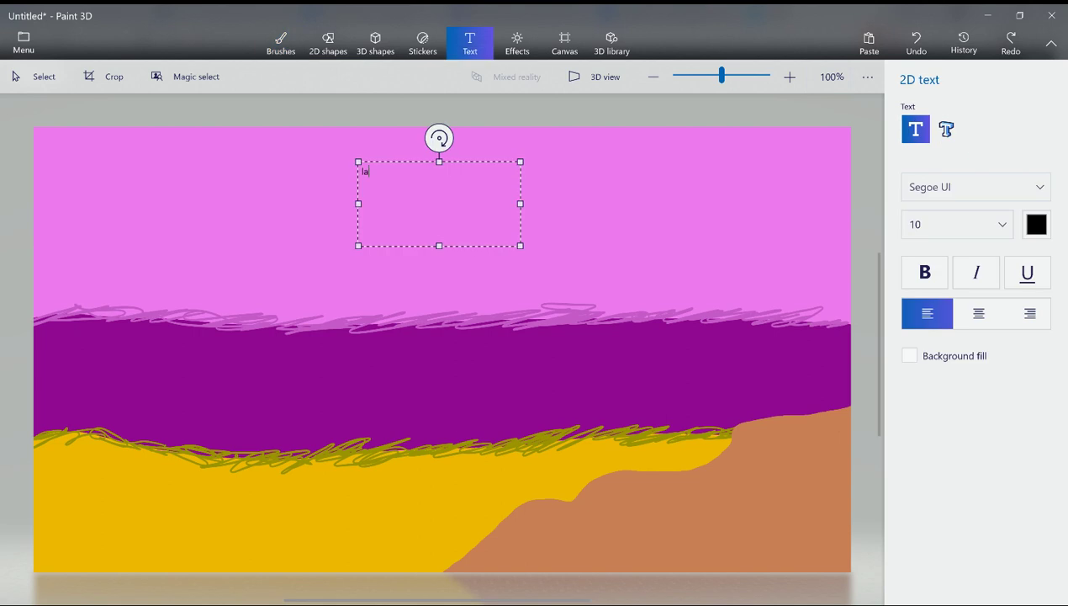
{"action": "type", "text": "mp black"}
{"action": "left_click", "coordinate": [281, 42]}
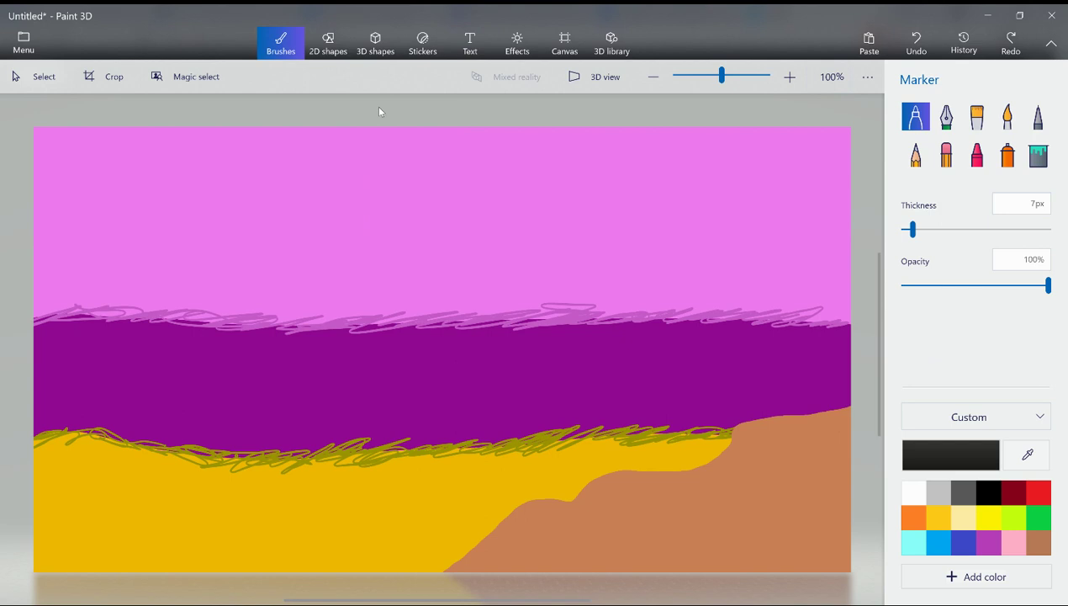
Draw a wavy black line from the canvas's bottom edge to its left edge and fill the gold and dark purple areas below it with black
{"action": "mouse_move", "coordinate": [730, 571]}
{"action": "left_mouse_down"}
{"action": "mouse_move", "coordinate": [596, 494]}
{"action": "mouse_move", "coordinate": [408, 417]}
{"action": "mouse_move", "coordinate": [313, 417]}
{"action": "mouse_move", "coordinate": [34, 360]}
{"action": "left_mouse_up"}
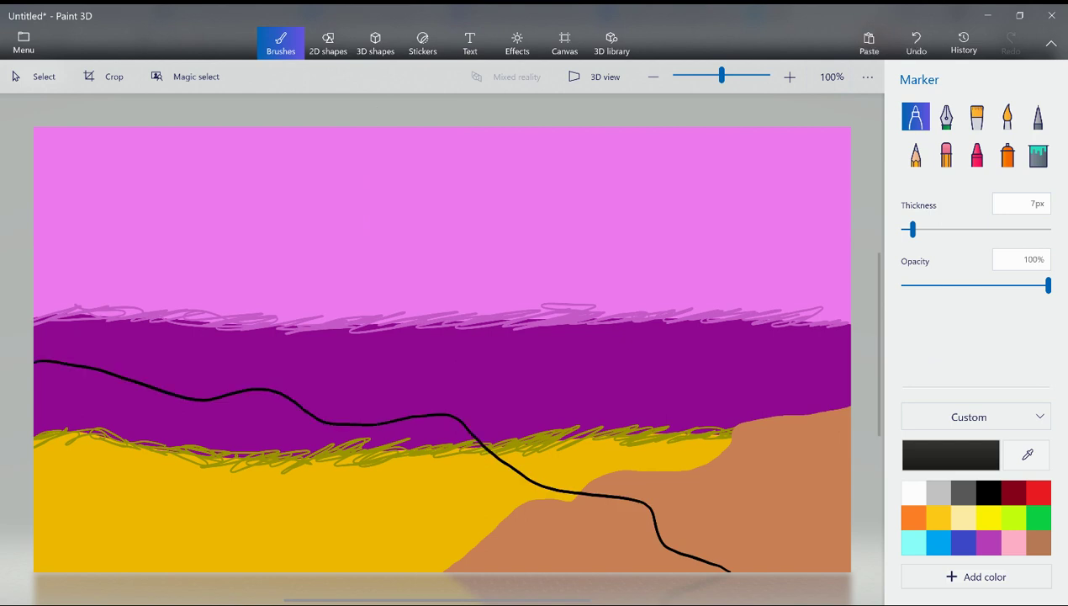
{"action": "left_click", "coordinate": [1038, 155]}
{"action": "left_click", "coordinate": [253, 513]}
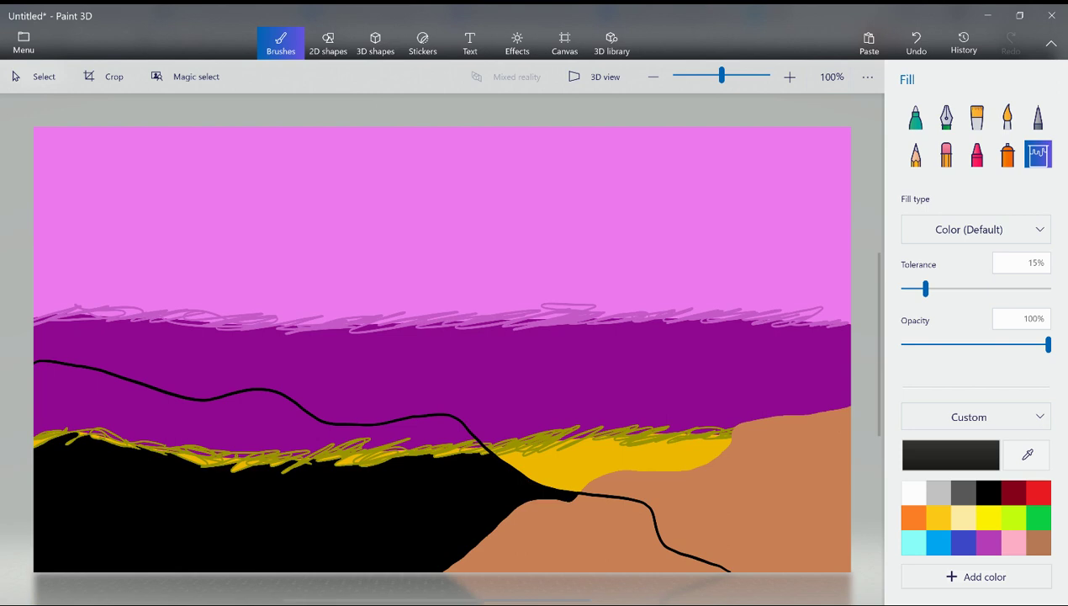
{"action": "left_click", "coordinate": [252, 421]}
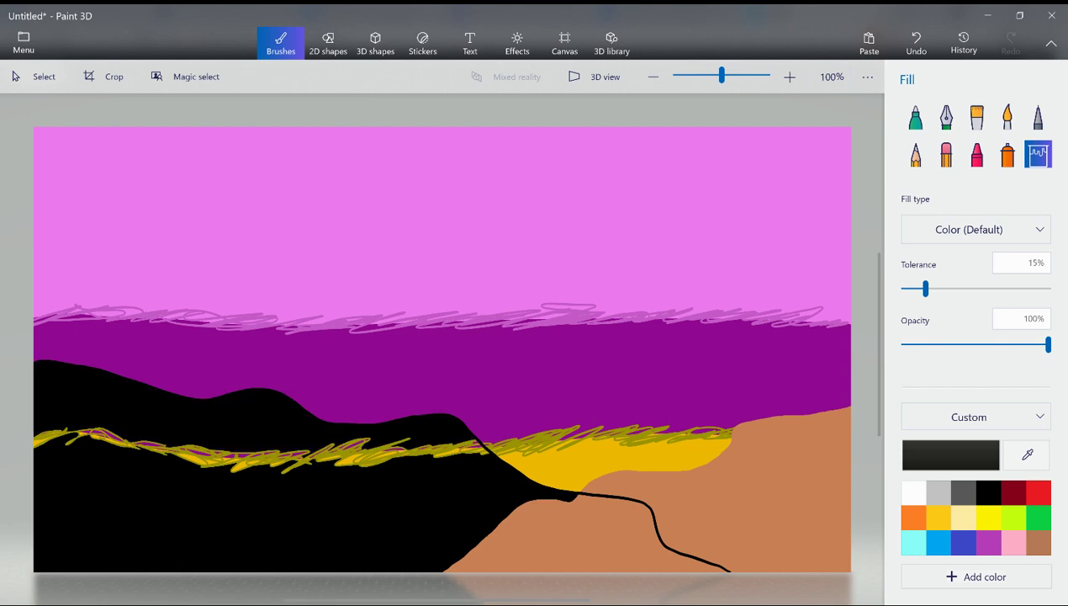
Paint over the leftover scribbles in the black area with the Marker at 89px thickness and add rounded bumps along the hill's upper edge
{"action": "left_click", "coordinate": [916, 116]}
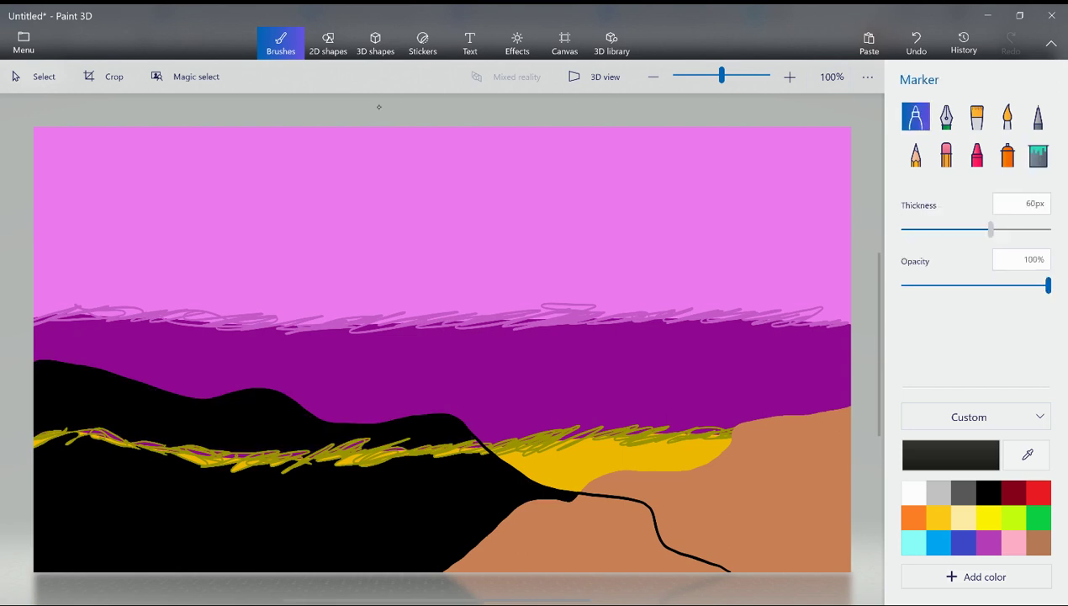
{"action": "left_click_drag", "start_coordinate": [991, 228], "coordinate": [1032, 229]}
{"action": "mouse_move", "coordinate": [483, 441]}
{"action": "left_mouse_down"}
{"action": "mouse_move", "coordinate": [370, 443]}
{"action": "mouse_move", "coordinate": [284, 458]}
{"action": "mouse_move", "coordinate": [82, 433]}
{"action": "mouse_move", "coordinate": [34, 437]}
{"action": "left_mouse_up"}
{"action": "mouse_move", "coordinate": [126, 392]}
{"action": "left_mouse_down"}
{"action": "mouse_move", "coordinate": [294, 414]}
{"action": "mouse_move", "coordinate": [254, 395]}
{"action": "mouse_move", "coordinate": [288, 388]}
{"action": "left_mouse_up"}
{"action": "left_click_drag", "start_coordinate": [123, 368], "coordinate": [34, 350]}
{"action": "left_click_drag", "start_coordinate": [496, 453], "coordinate": [572, 502]}
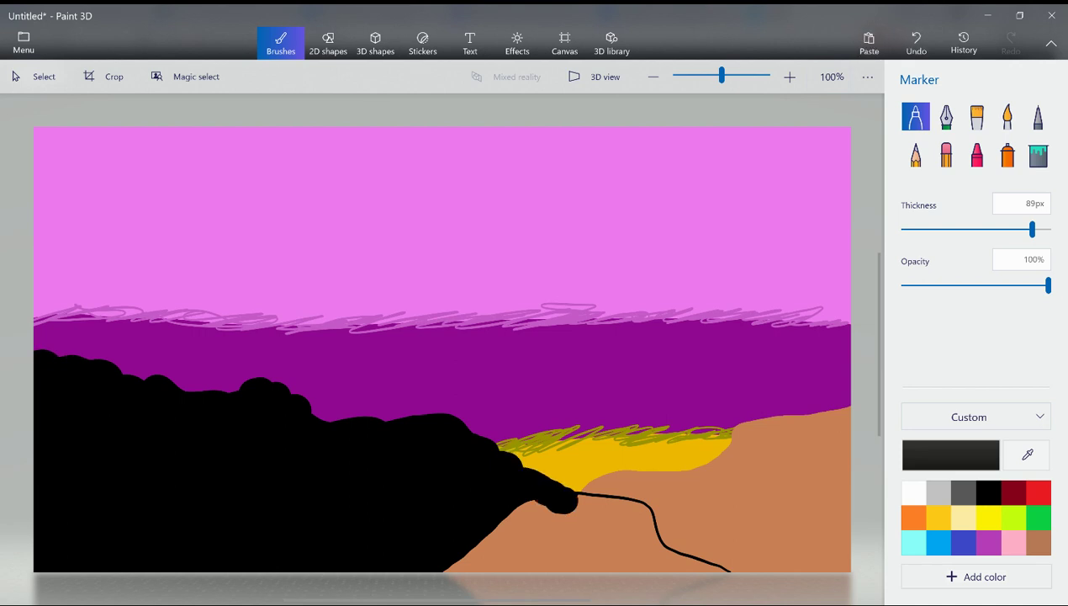
Fill the light brown area below the black line with black and paint rounded bush bumps along the lower slope
{"action": "left_click", "coordinate": [1038, 155]}
{"action": "left_click", "coordinate": [580, 538]}
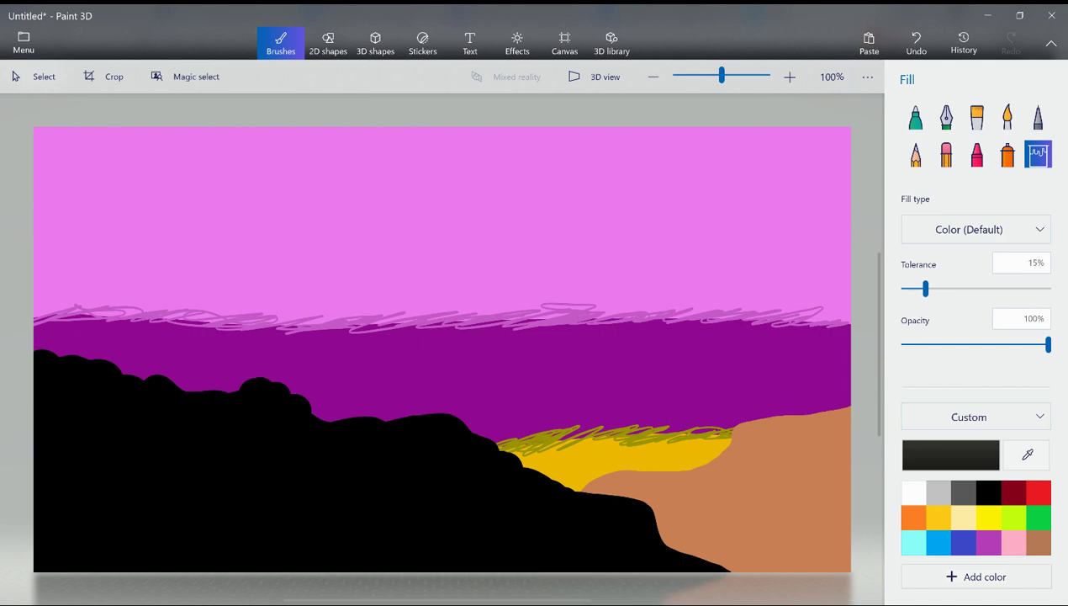
{"action": "left_click", "coordinate": [915, 117]}
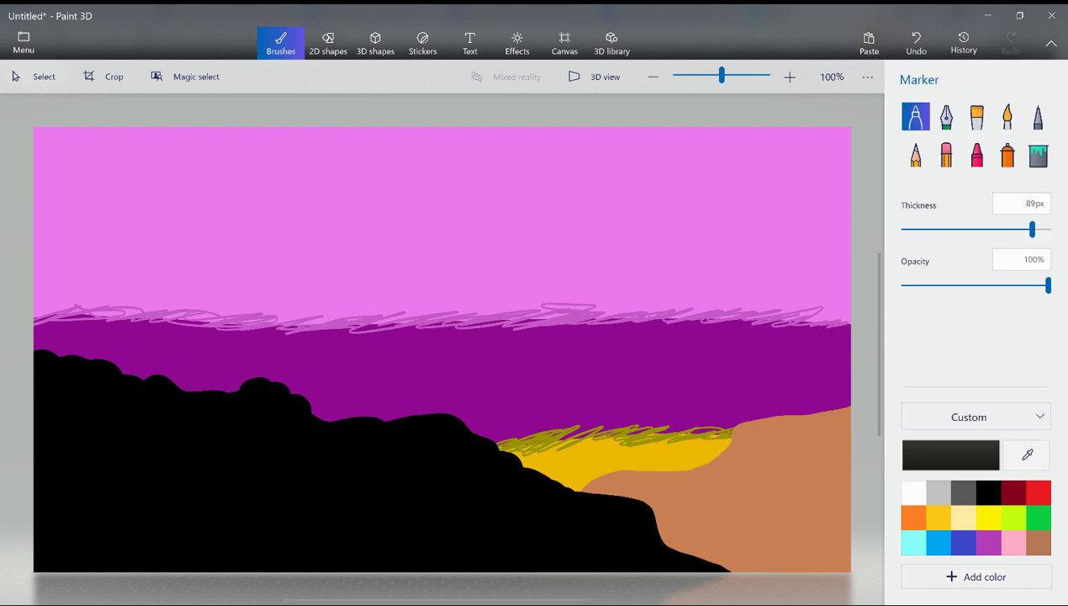
{"action": "mouse_move", "coordinate": [572, 484]}
{"action": "left_mouse_down"}
{"action": "mouse_move", "coordinate": [599, 488]}
{"action": "mouse_move", "coordinate": [677, 545]}
{"action": "mouse_move", "coordinate": [733, 568]}
{"action": "left_mouse_up"}
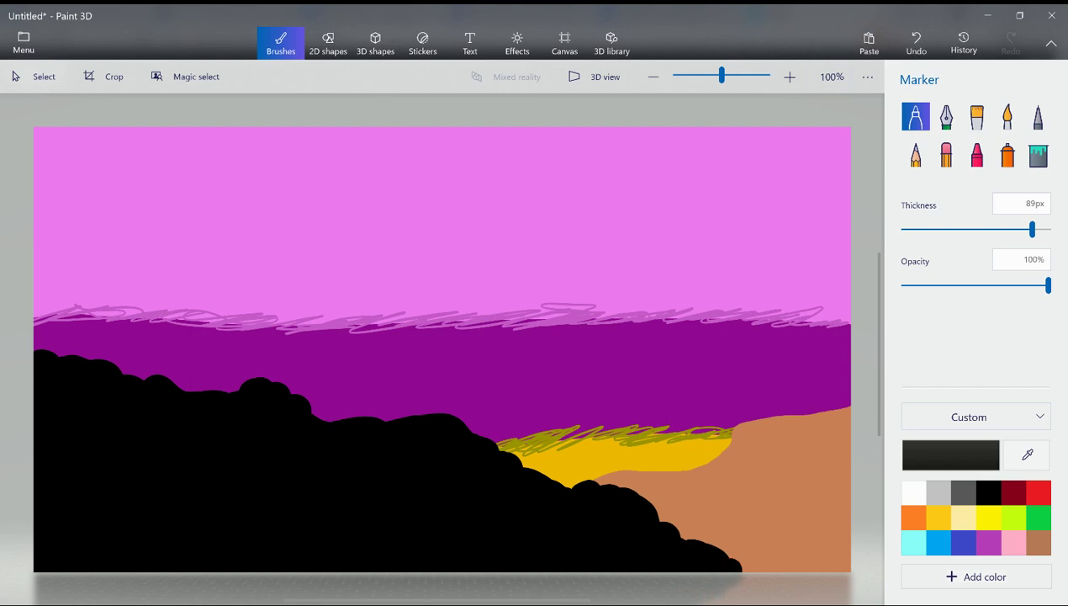
Write a temporary note in the light violet area reading "by the way wobble the black" and remove it
{"action": "left_click", "coordinate": [470, 42]}
{"action": "left_click_drag", "start_coordinate": [406, 151], "coordinate": [553, 262]}
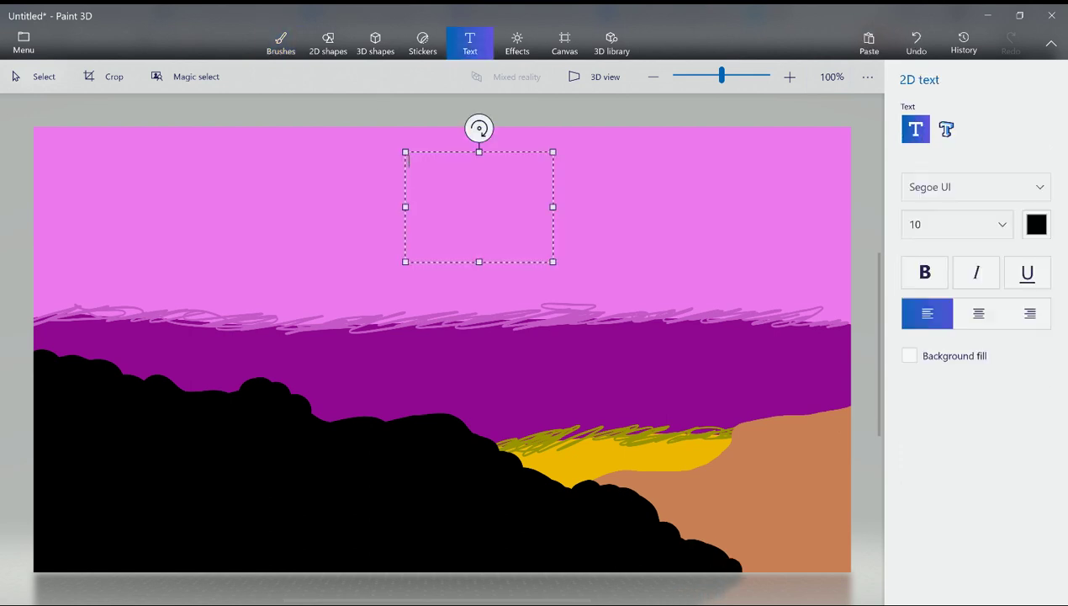
{"action": "type", "text": "by the way wobble the "}
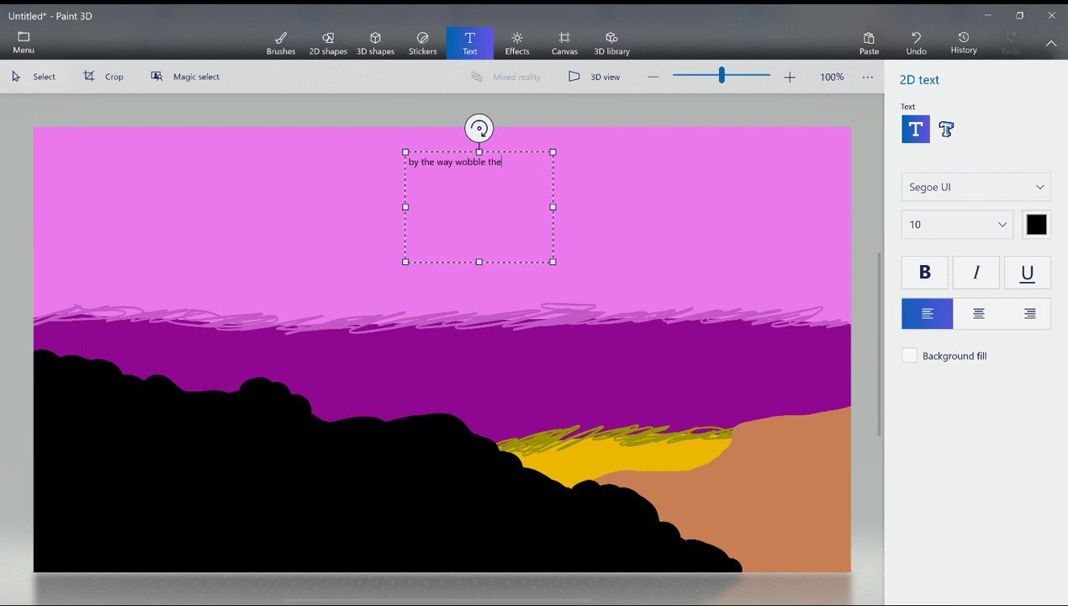
{"action": "type", "text": "black"}
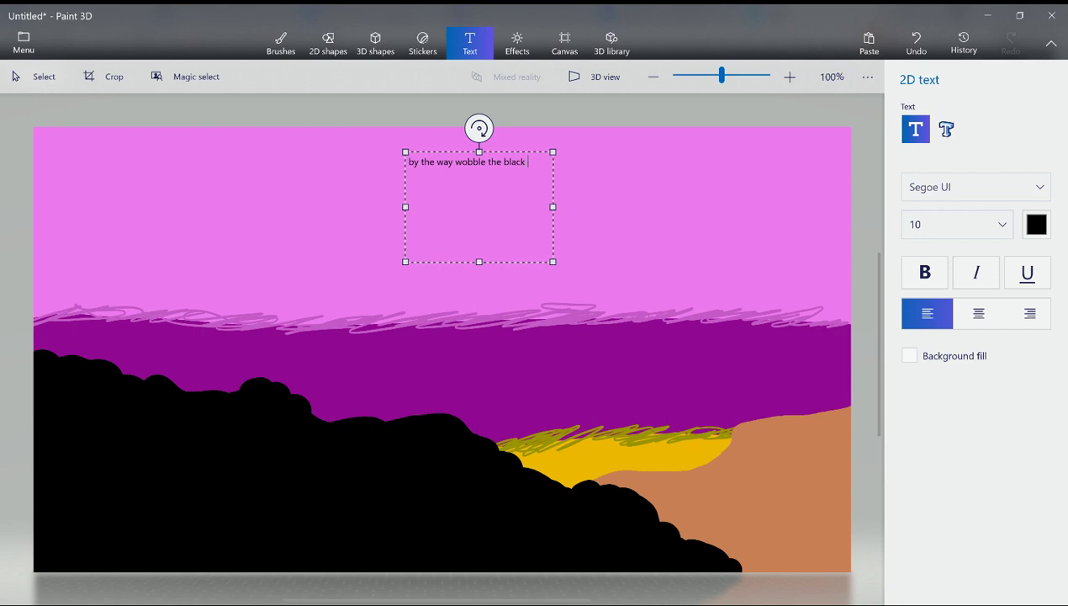
{"action": "left_click", "coordinate": [286, 51]}
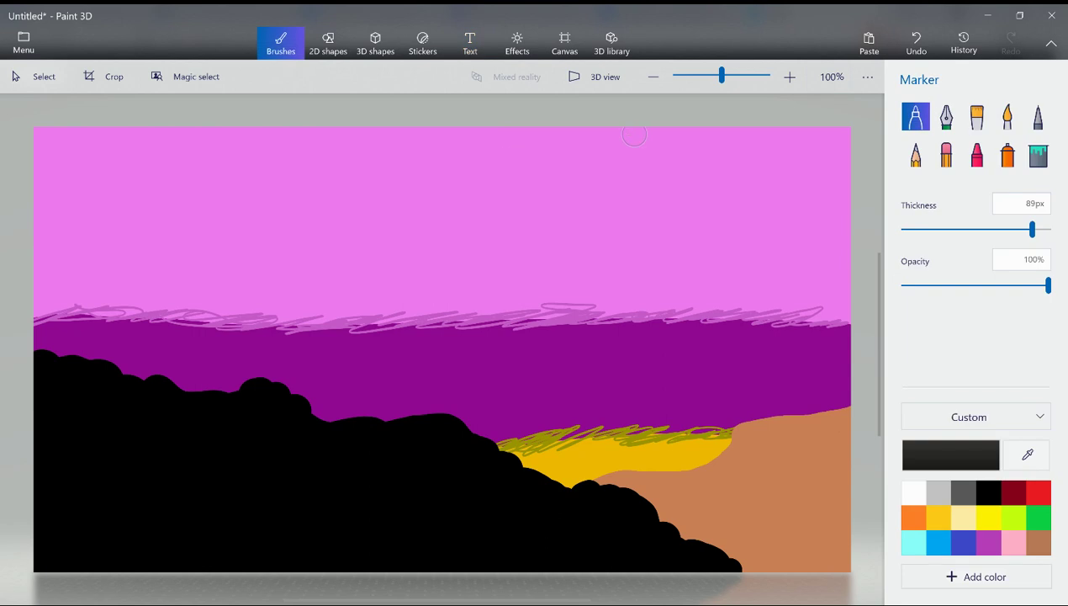
Write a temporary note in the light violet area reading "for bushes" and remove it
{"action": "key", "text": "ctrl+z"}
{"action": "left_click_drag", "start_coordinate": [537, 247], "coordinate": [644, 274]}
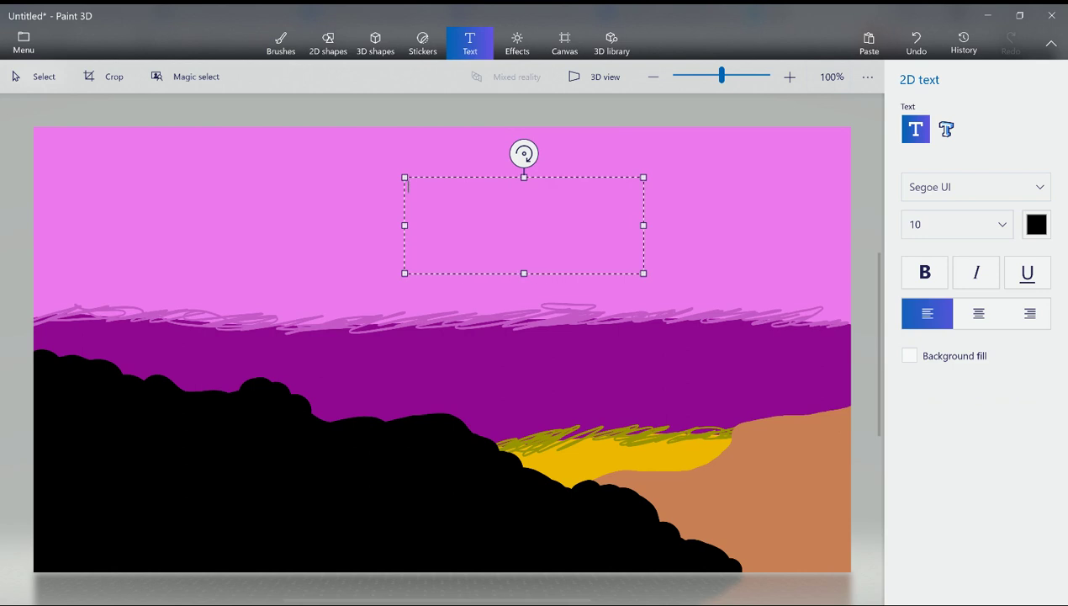
{"action": "type", "text": "for bushes"}
{"action": "left_click", "coordinate": [278, 44]}
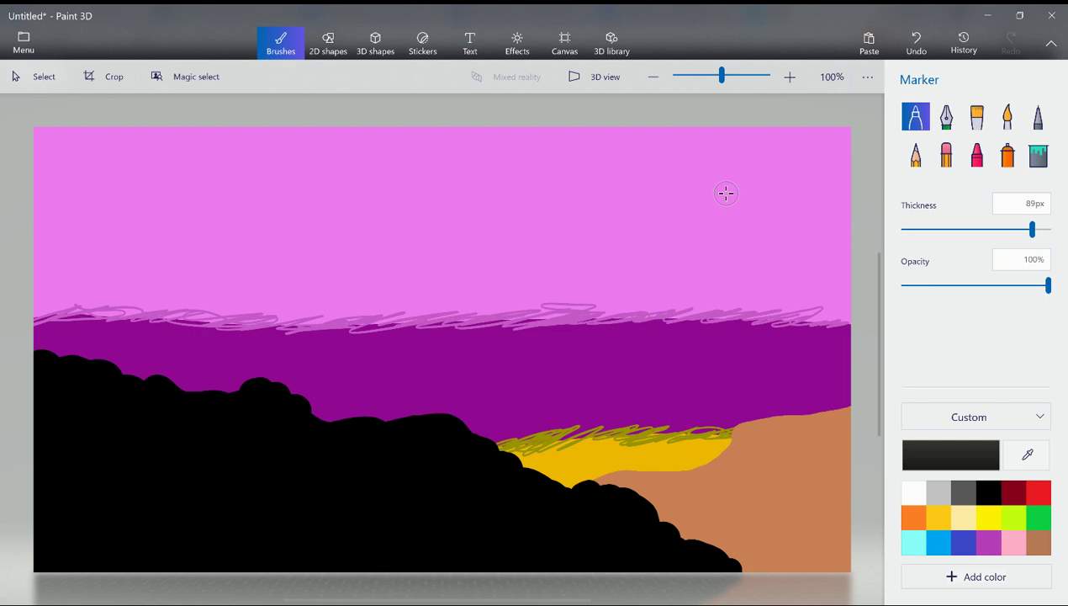
Write a temporary note in the light violet area reading "more black :D" and return to the Marker
{"action": "left_click", "coordinate": [469, 42]}
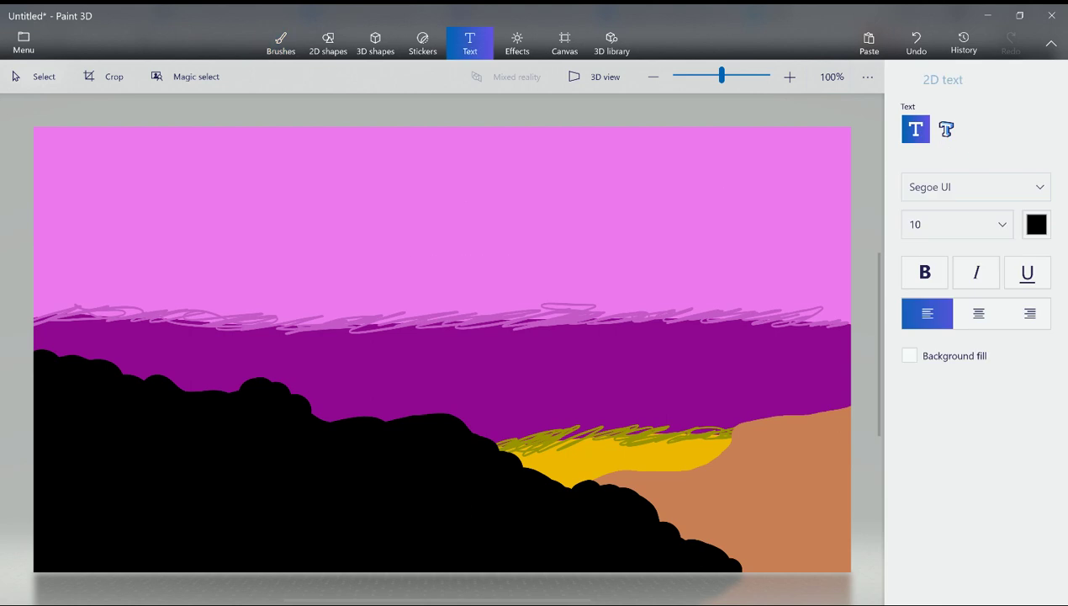
{"action": "left_click_drag", "start_coordinate": [382, 189], "coordinate": [516, 258]}
{"action": "type", "text": "mor"}
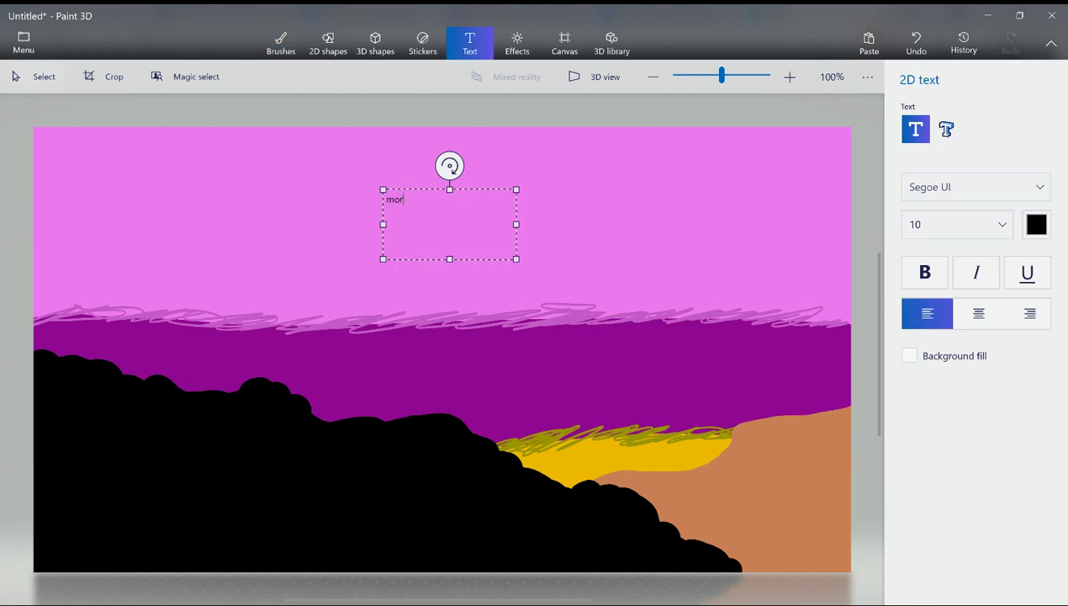
{"action": "type", "text": "e black :D"}
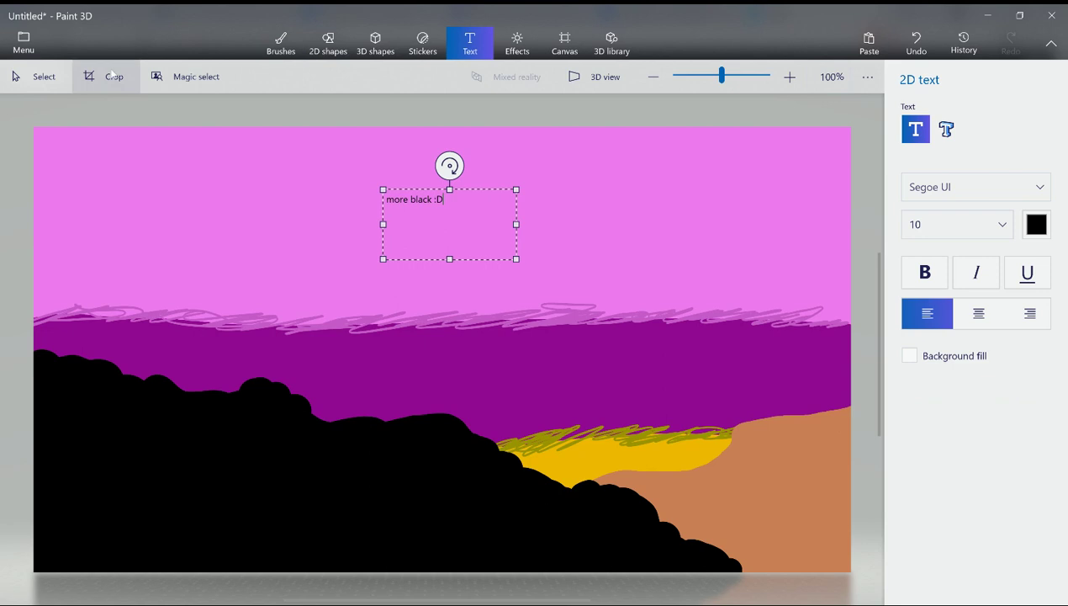
{"action": "left_click", "coordinate": [281, 42]}
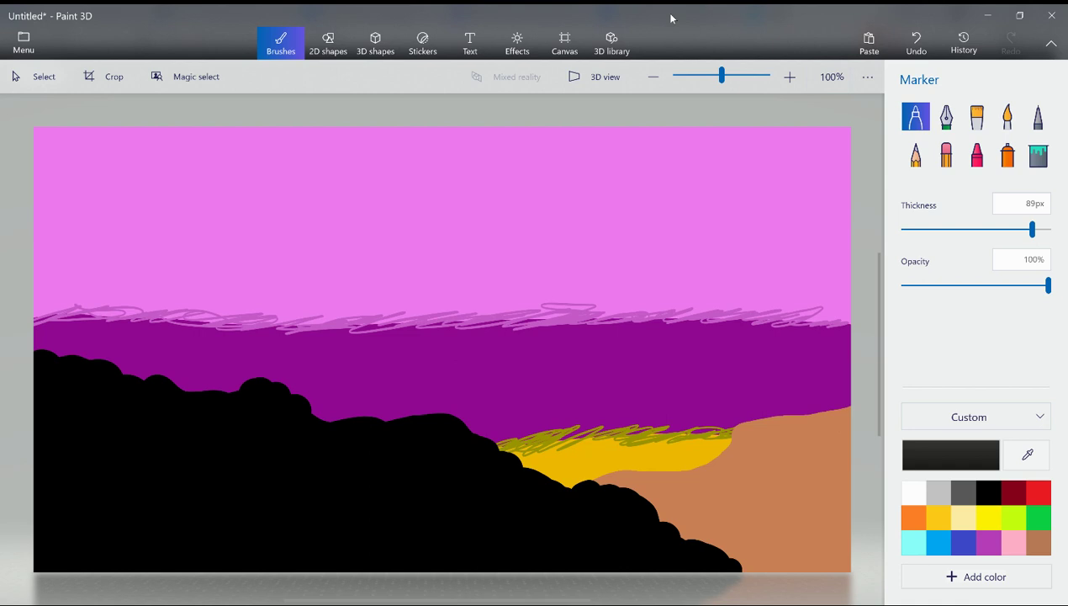
Draw a black cactus trunk with an upturned left arm above the bushes using the Marker at 46px thickness, undoing the trial trunk strokes
{"action": "left_click_drag", "start_coordinate": [324, 416], "coordinate": [333, 320]}
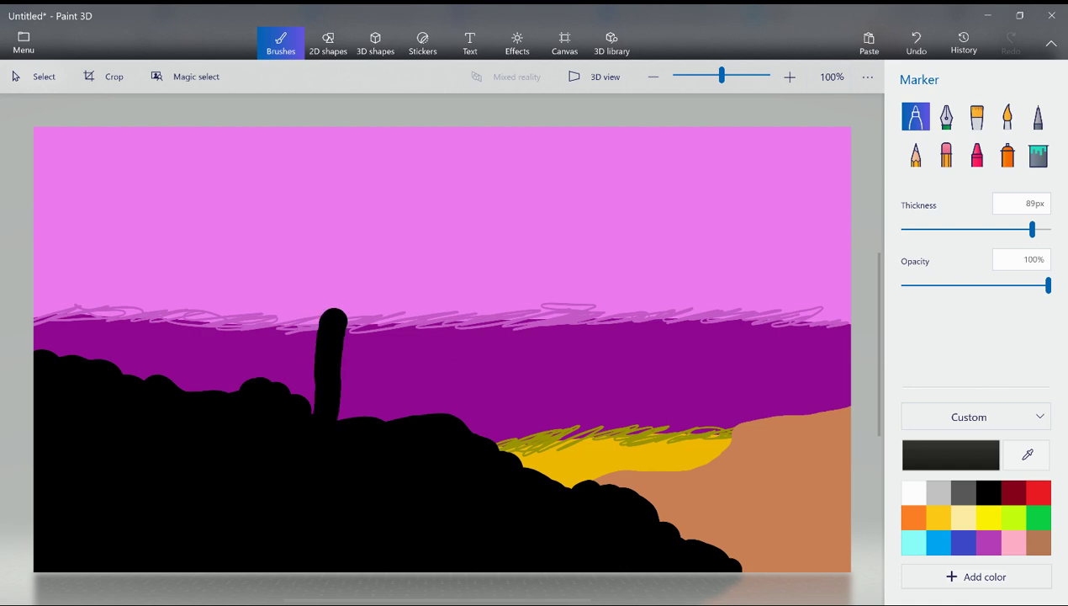
{"action": "left_click", "coordinate": [916, 42]}
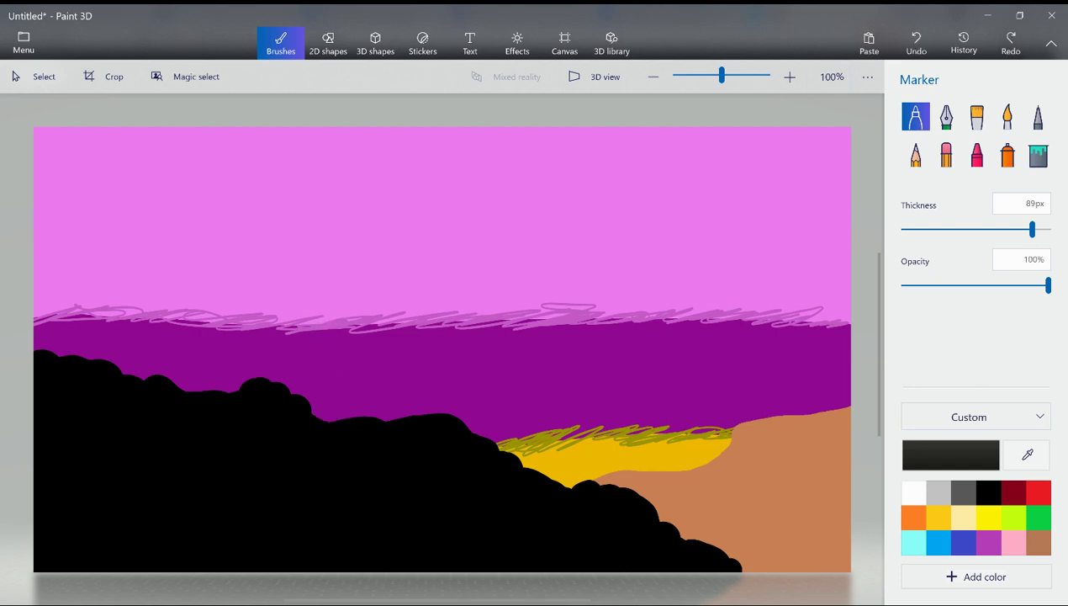
{"action": "left_click_drag", "start_coordinate": [1032, 229], "coordinate": [969, 229]}
{"action": "mouse_move", "coordinate": [330, 417]}
{"action": "left_mouse_down"}
{"action": "mouse_move", "coordinate": [349, 266]}
{"action": "mouse_move", "coordinate": [312, 274]}
{"action": "mouse_move", "coordinate": [322, 418]}
{"action": "left_mouse_up"}
{"action": "key", "text": "ctrl+z"}
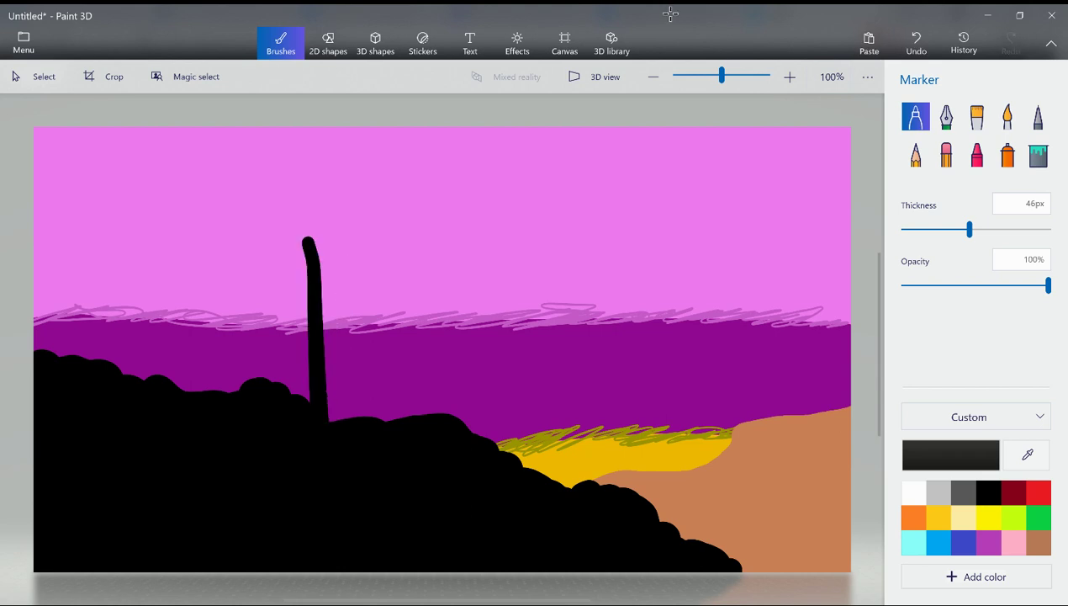
{"action": "key", "text": "ctrl+z"}
{"action": "mouse_move", "coordinate": [326, 242]}
{"action": "left_mouse_down"}
{"action": "mouse_move", "coordinate": [337, 416]}
{"action": "mouse_move", "coordinate": [343, 301]}
{"action": "mouse_move", "coordinate": [279, 273]}
{"action": "mouse_move", "coordinate": [283, 262]}
{"action": "mouse_move", "coordinate": [284, 298]}
{"action": "mouse_move", "coordinate": [305, 298]}
{"action": "left_mouse_up"}
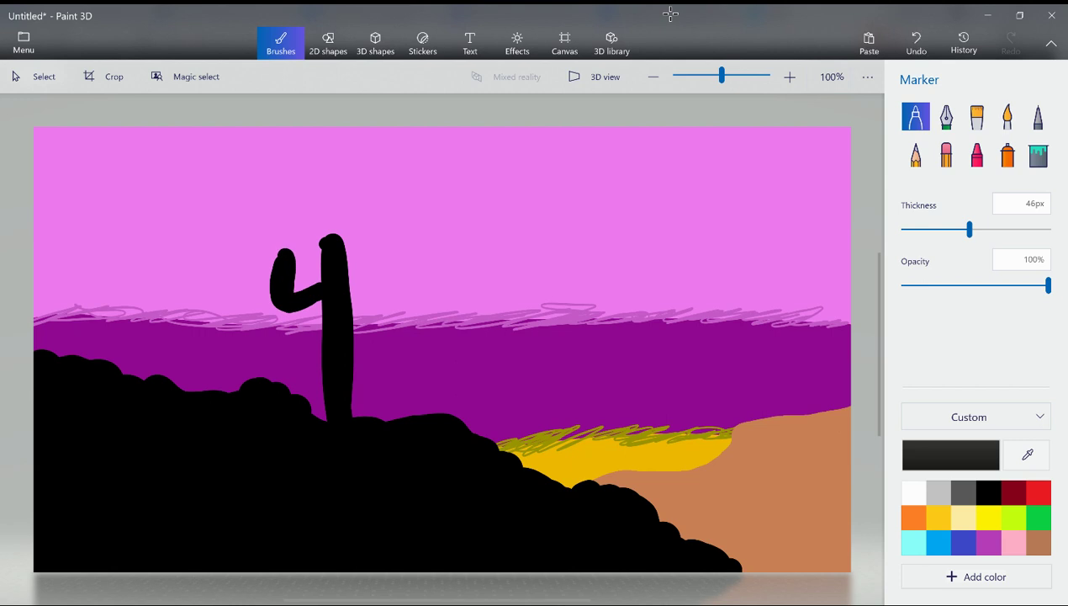
Draw the cactus's upturned right arm in black, undoing and redrawing it until it curves up beside the trunk
{"action": "mouse_move", "coordinate": [351, 320]}
{"action": "left_mouse_down"}
{"action": "mouse_move", "coordinate": [389, 328]}
{"action": "mouse_move", "coordinate": [390, 262]}
{"action": "mouse_move", "coordinate": [373, 317]}
{"action": "left_mouse_up"}
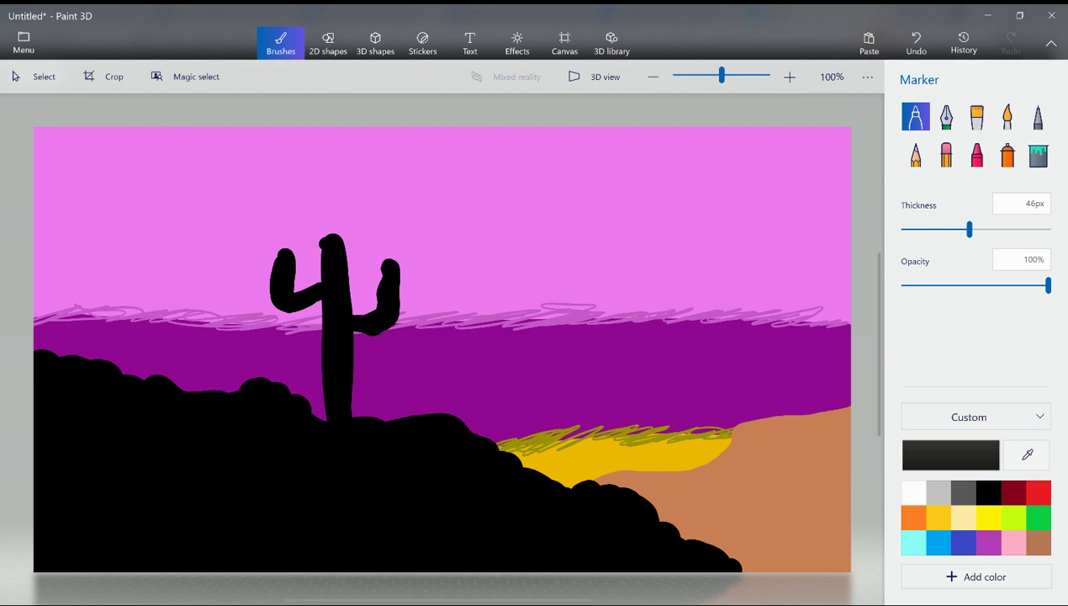
{"action": "key", "text": "ctrl+z"}
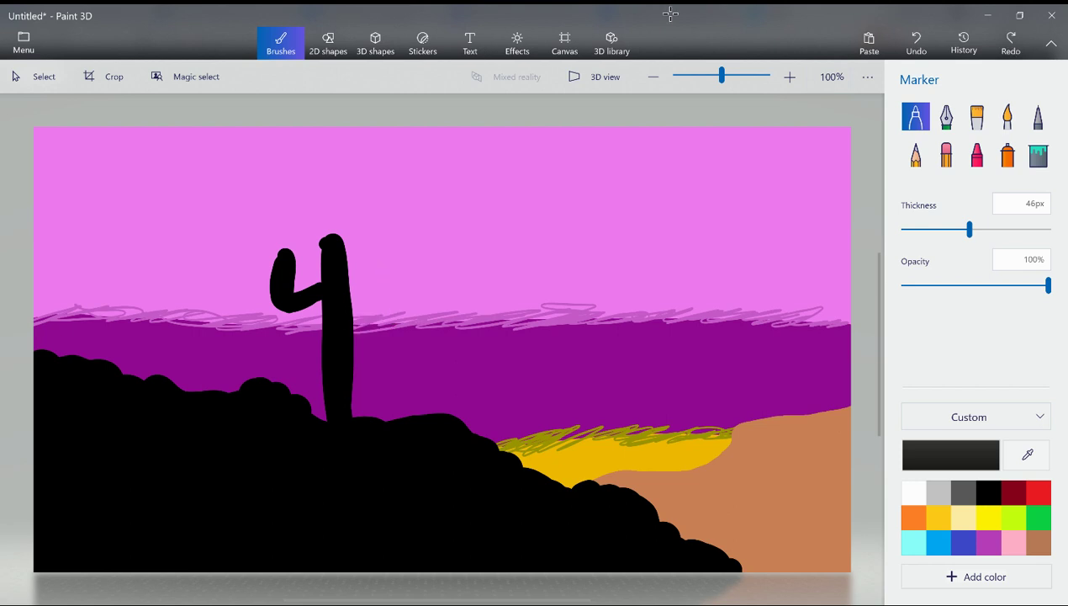
{"action": "mouse_move", "coordinate": [352, 322]}
{"action": "left_mouse_down"}
{"action": "mouse_move", "coordinate": [419, 323]}
{"action": "mouse_move", "coordinate": [423, 250]}
{"action": "left_mouse_up"}
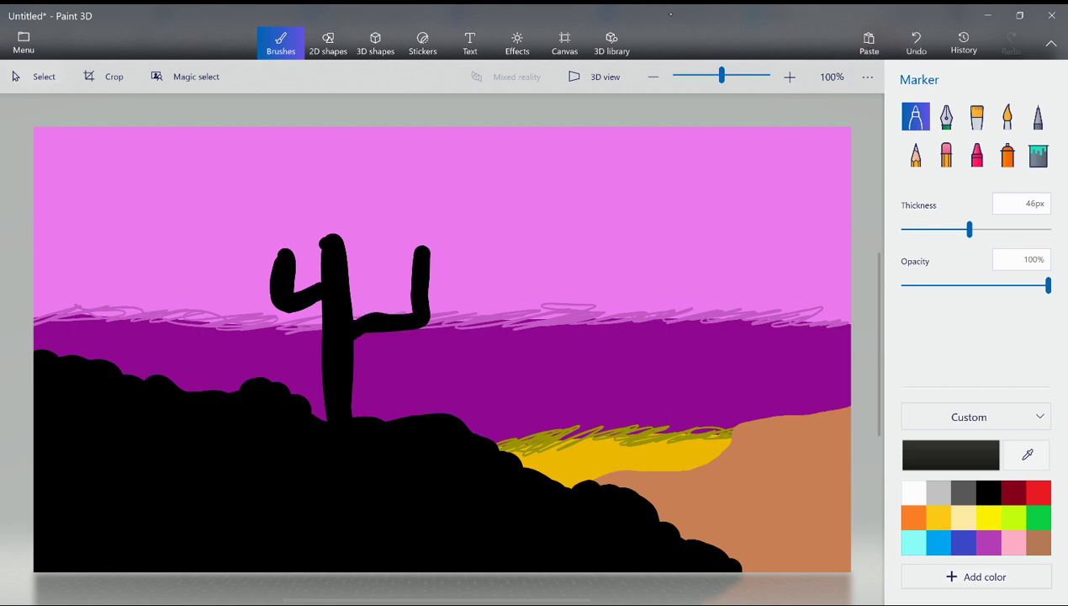
{"action": "key", "text": "ctrl+z"}
{"action": "left_click_drag", "start_coordinate": [354, 324], "coordinate": [395, 261]}
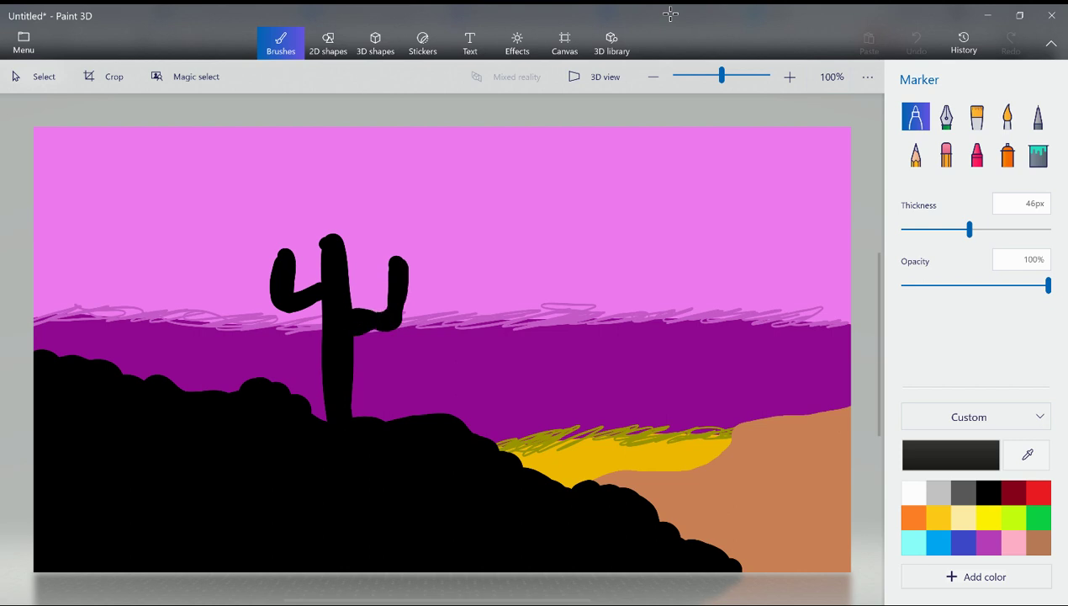
{"action": "key", "text": "ctrl+z"}
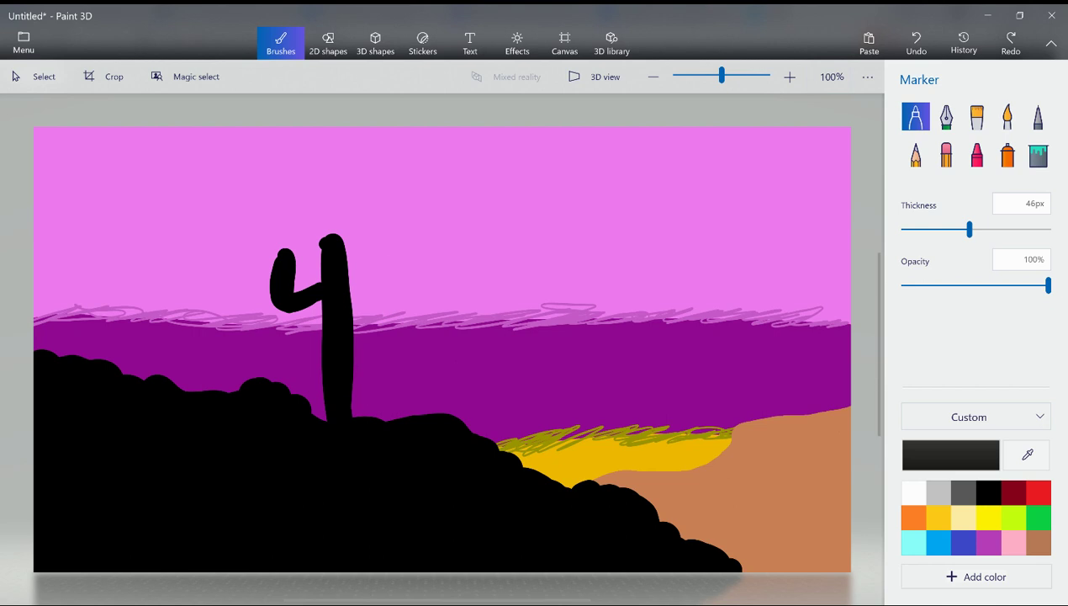
{"action": "key", "text": "ctrl+y"}
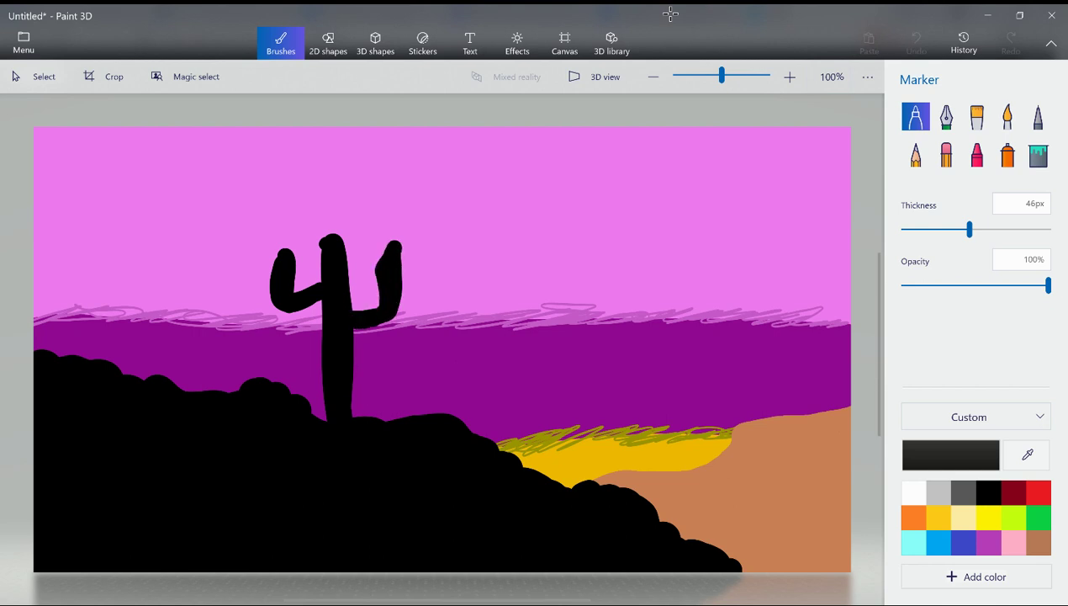
{"action": "key", "text": "ctrl+z"}
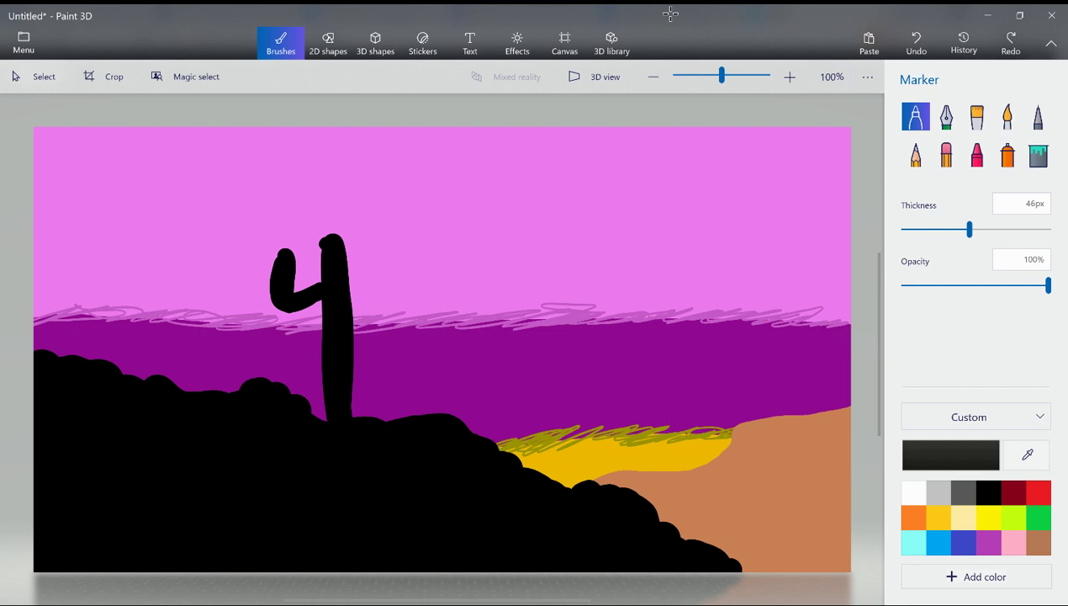
{"action": "key", "text": "ctrl+y"}
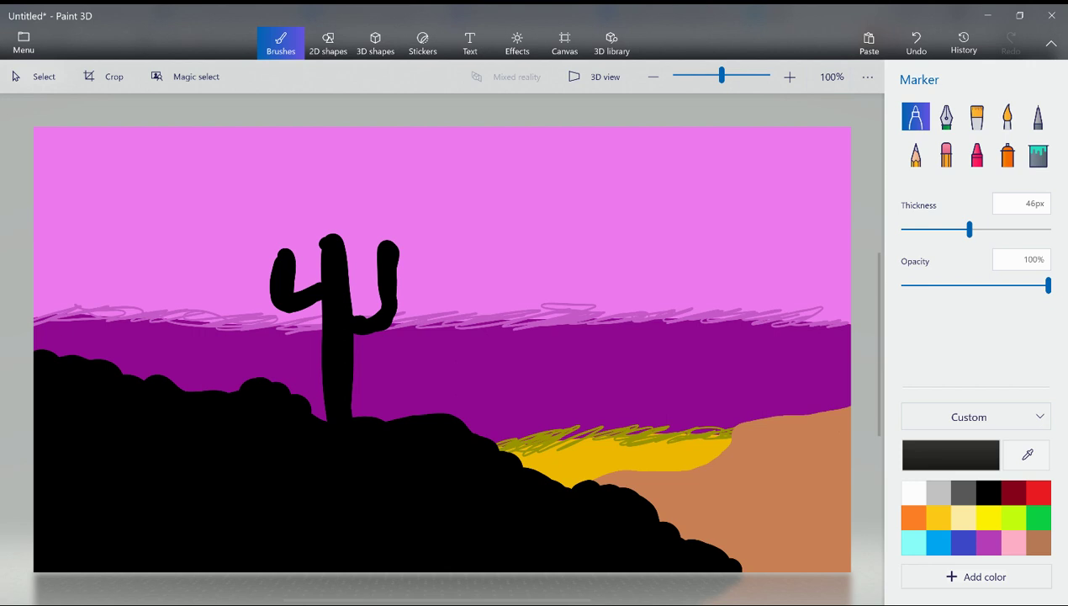
Start a temporary note in the light violet sky reading "this is the best way to make stars with acrilyc paints"
{"action": "left_click", "coordinate": [469, 46]}
{"action": "left_click_drag", "start_coordinate": [429, 182], "coordinate": [777, 271]}
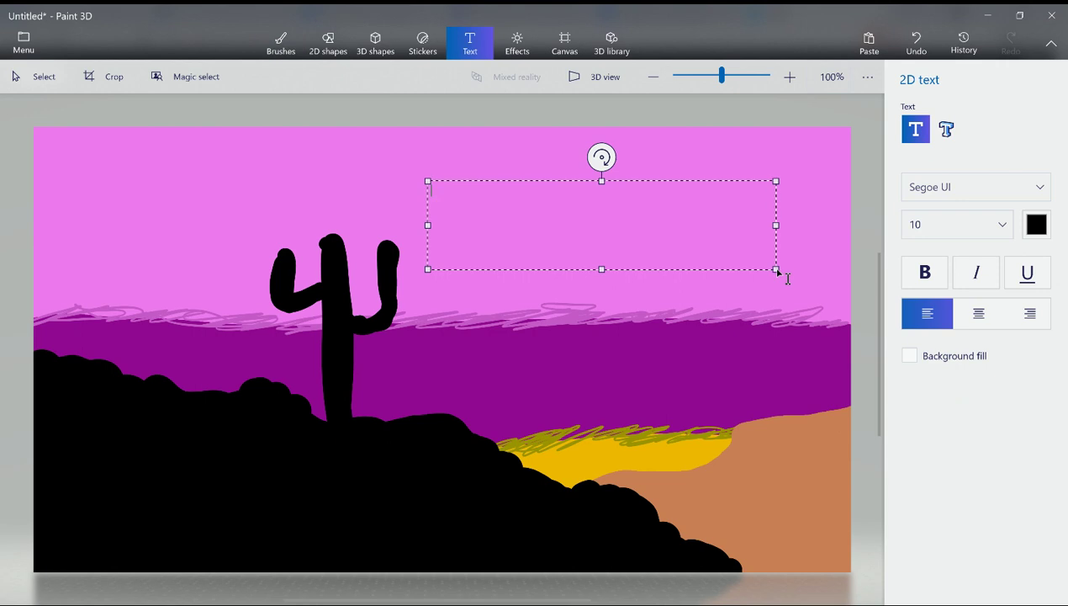
{"action": "type", "text": "this is the best "}
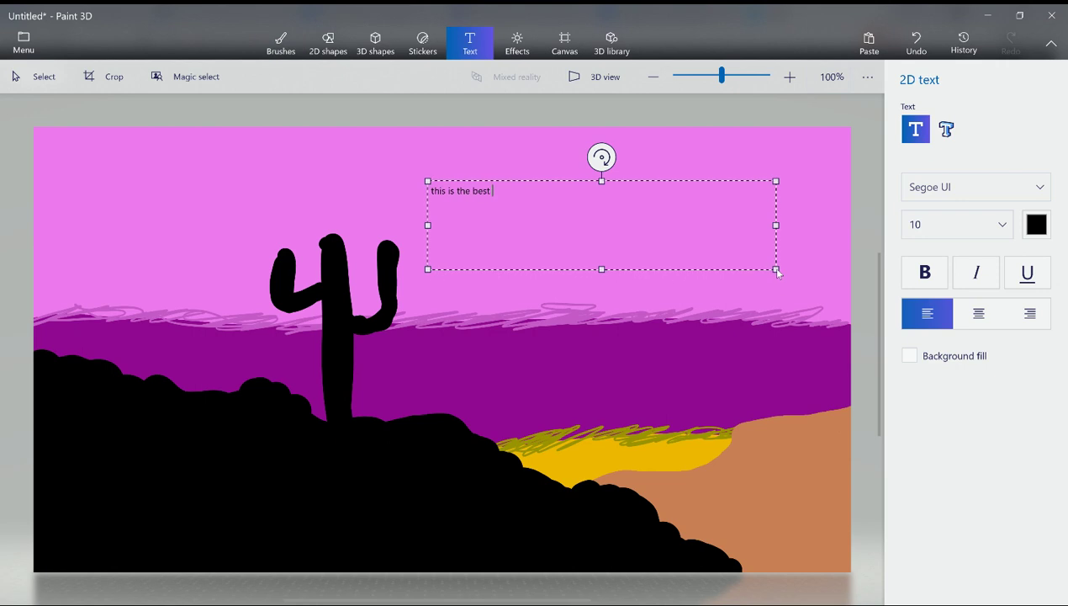
{"action": "type", "text": "way to mak"}
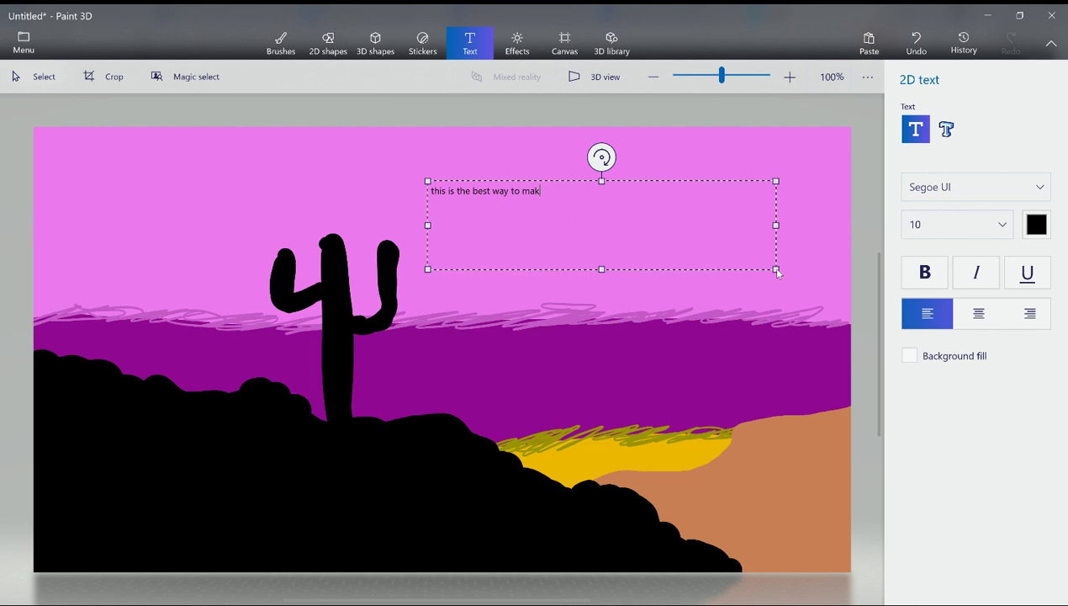
{"action": "type", "text": "e stars w"}
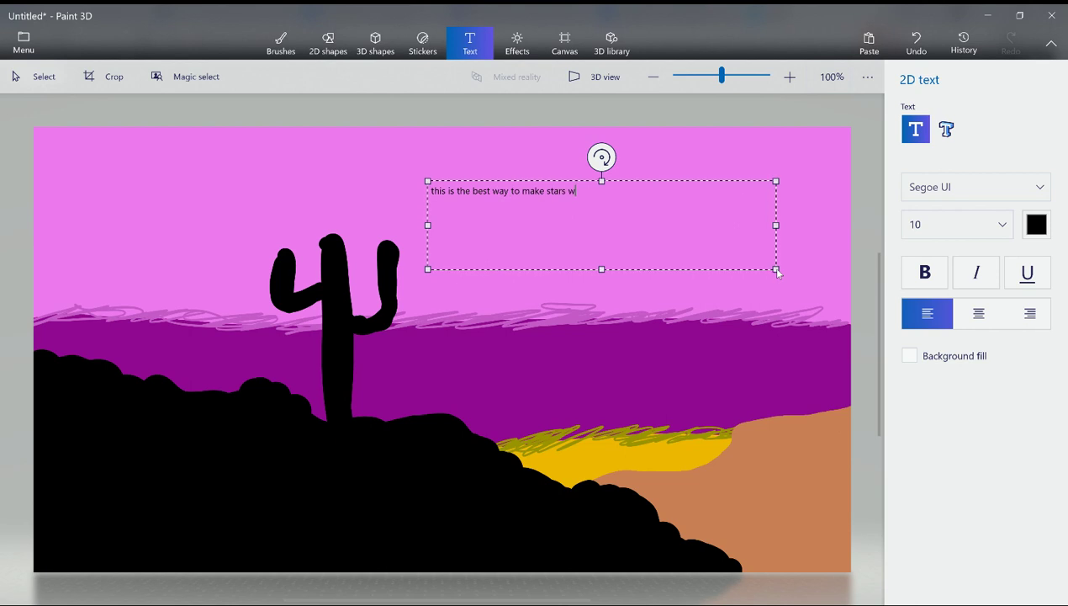
{"action": "type", "text": "ith acrili"}
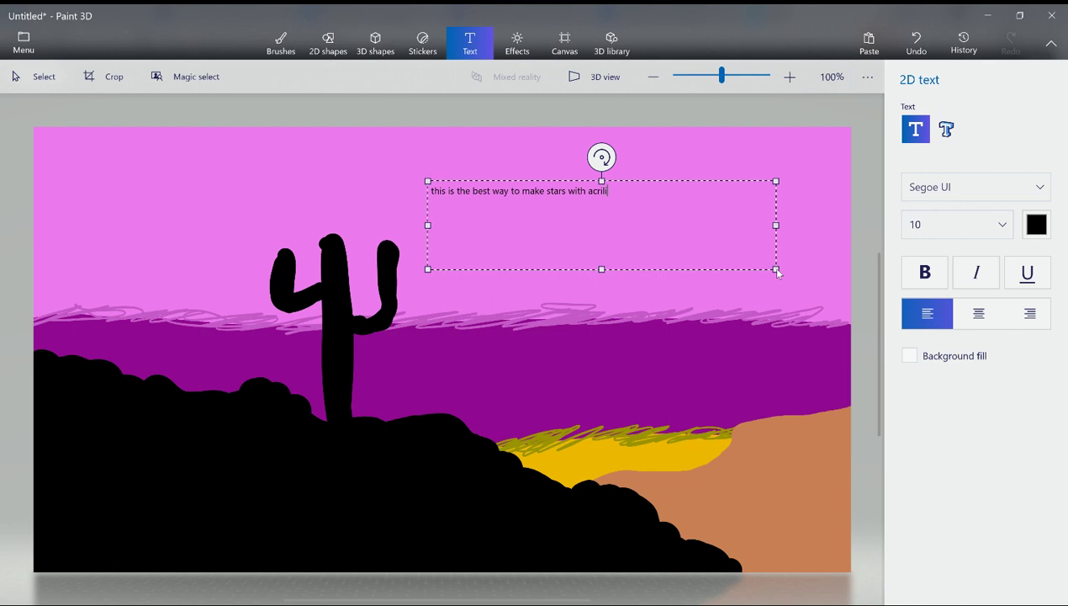
{"action": "key", "text": "BackSpace"}
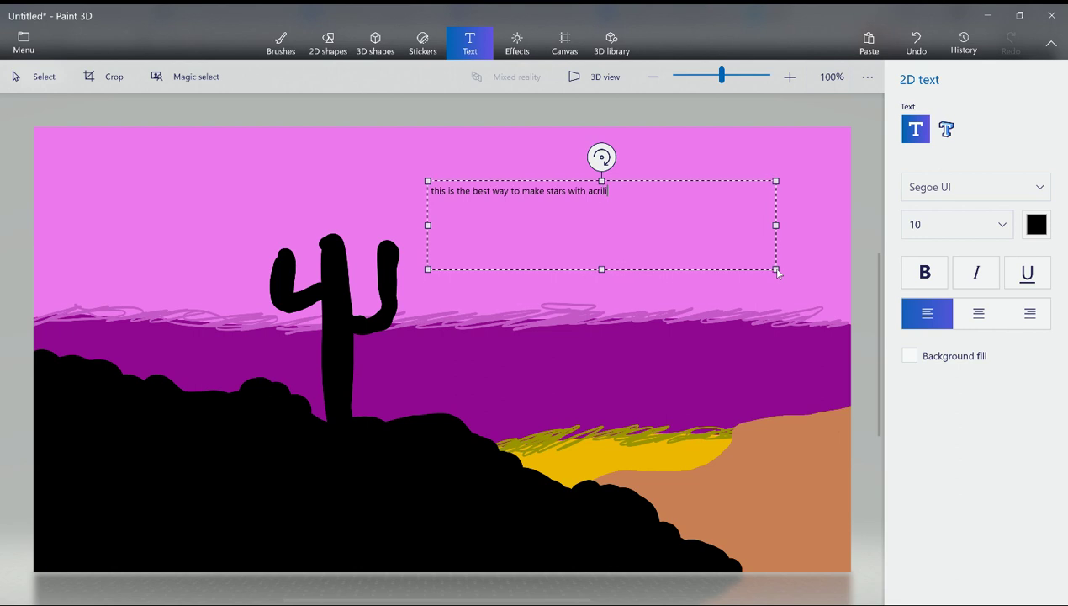
{"action": "type", "text": "yc paints i"}
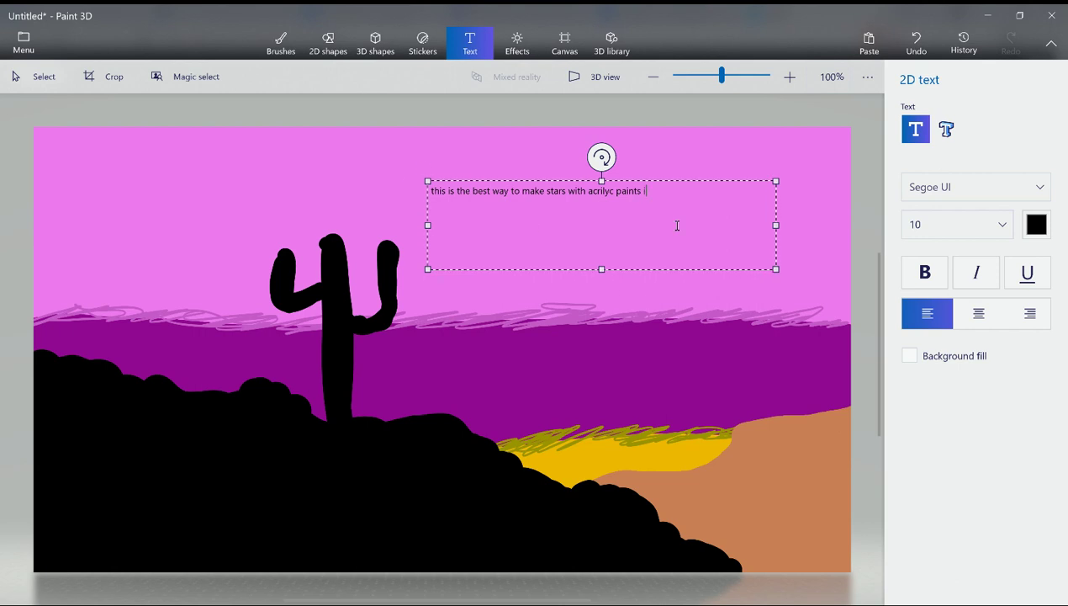
Continue the stars note with "is to use a toothbrush in white paint", correcting the misspelled words
{"action": "type", "text": "s to use"}
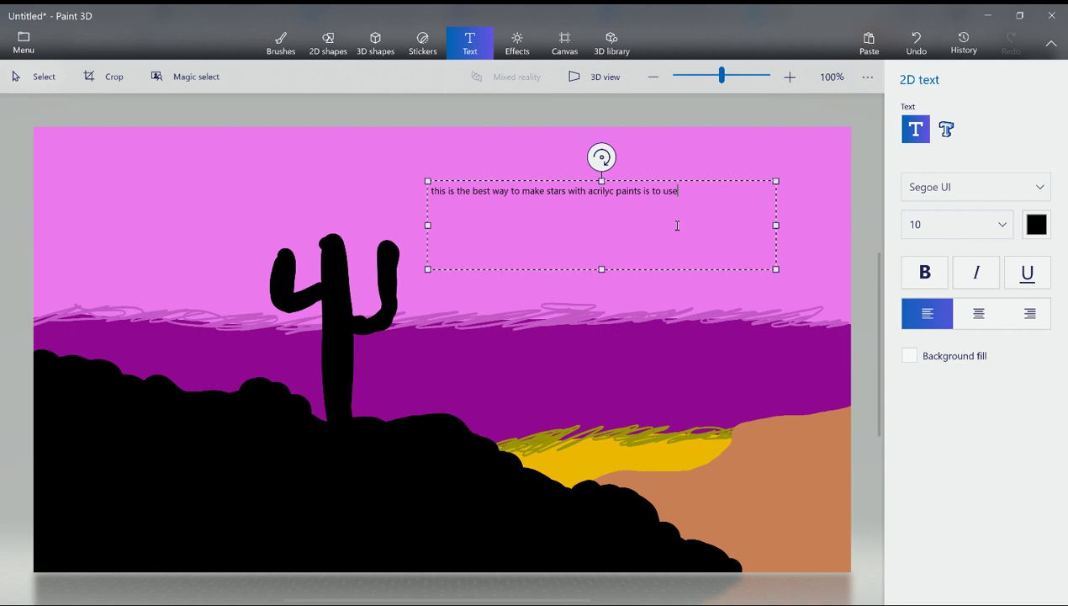
{"action": "type", "text": " a t"}
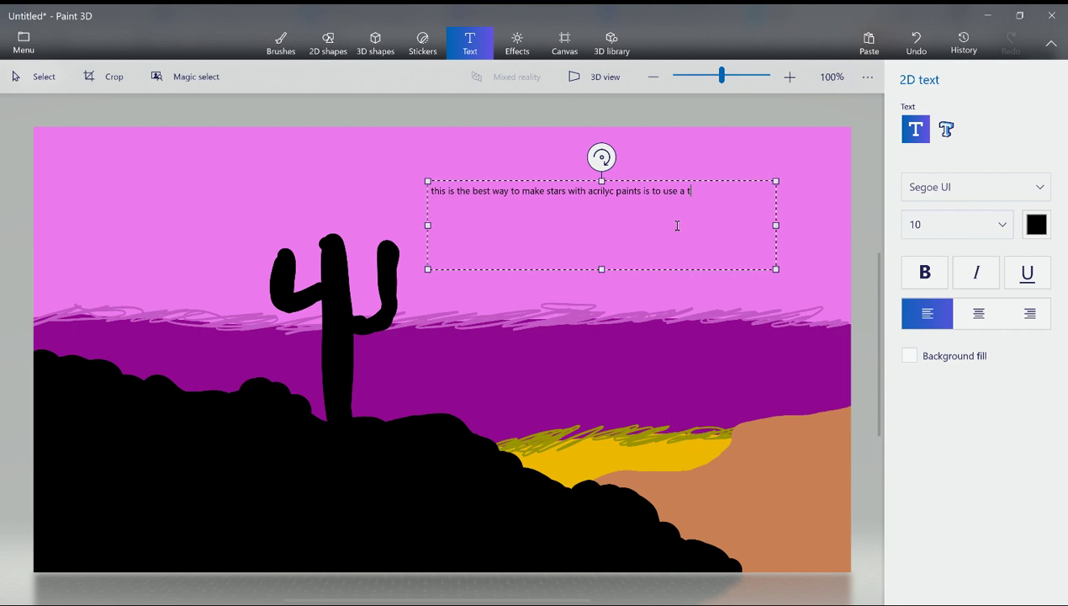
{"action": "type", "text": "oothbr"}
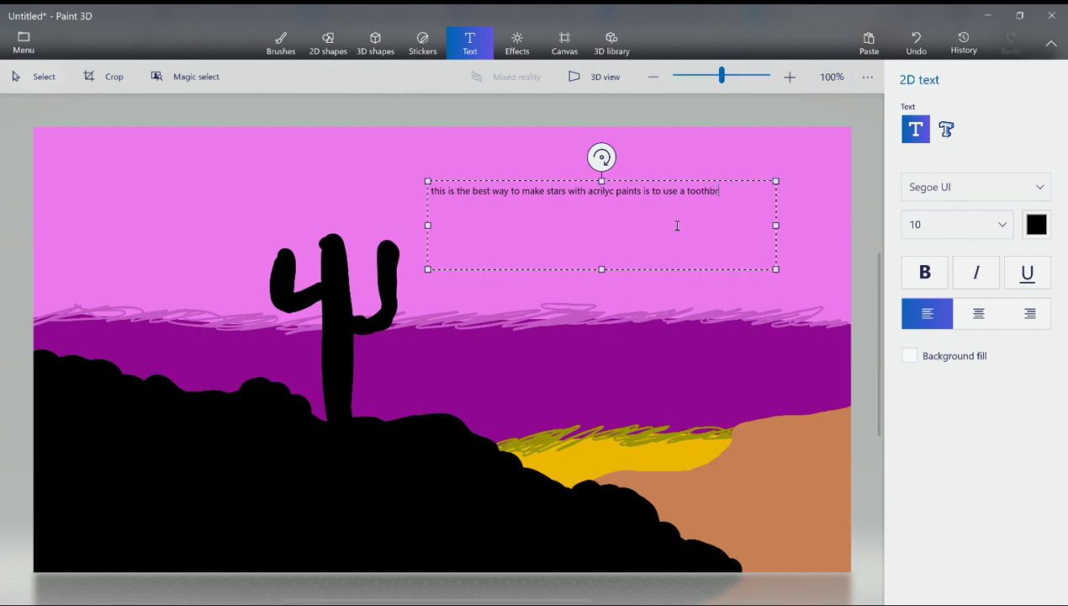
{"action": "type", "text": "ussh"}
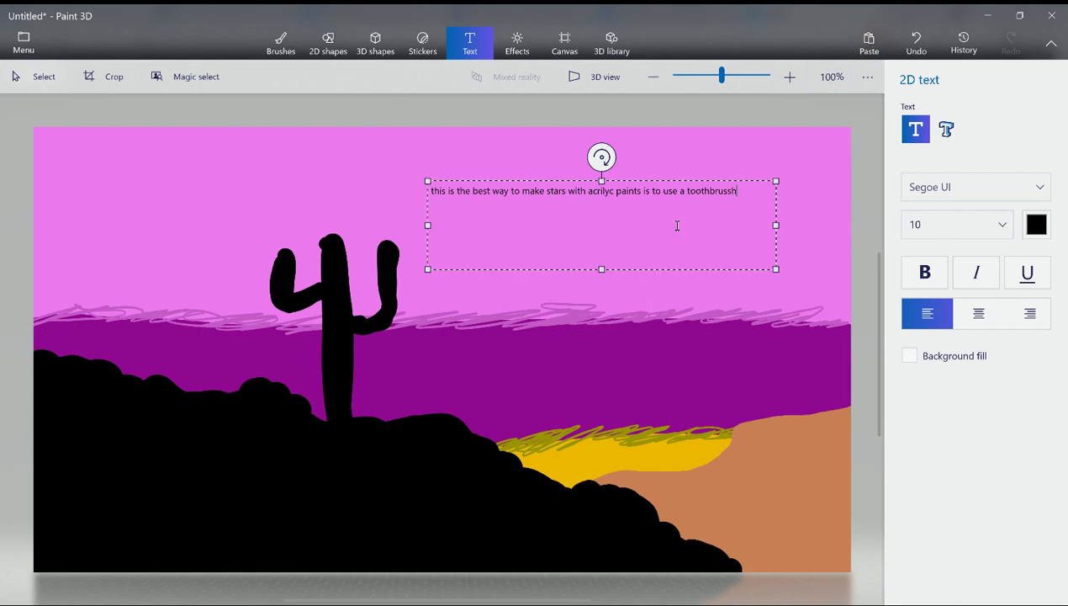
{"action": "key", "text": "BackSpace"}
{"action": "key", "text": "BackSpace"}
{"action": "type", "text": "h in wh"}
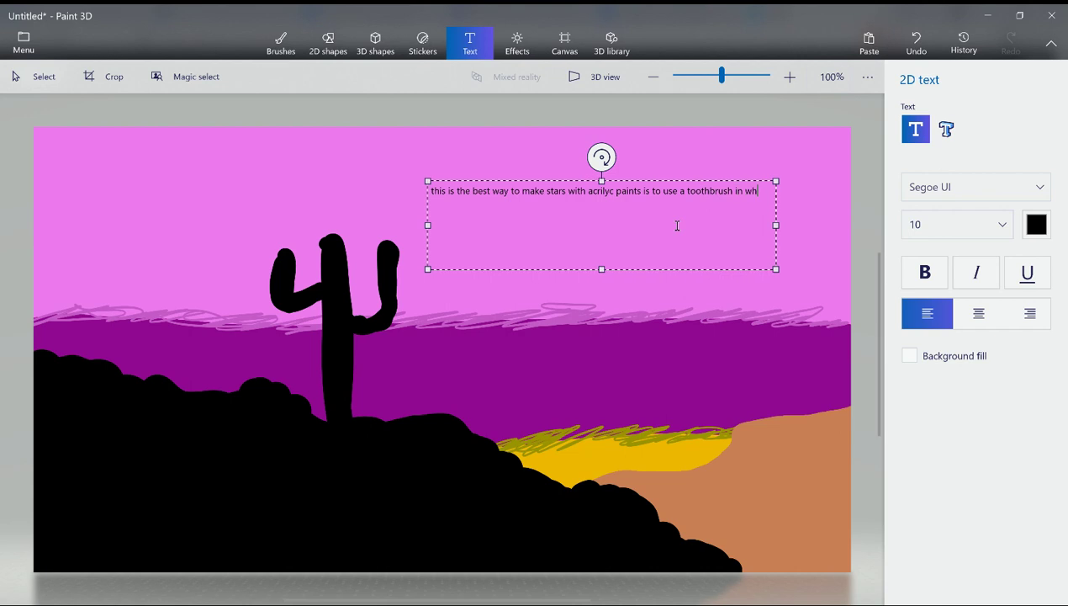
{"action": "type", "text": "ite paint"}
{"action": "key", "text": "BackSpace"}
{"action": "key", "text": "BackSpace"}
{"action": "type", "text": "te"}
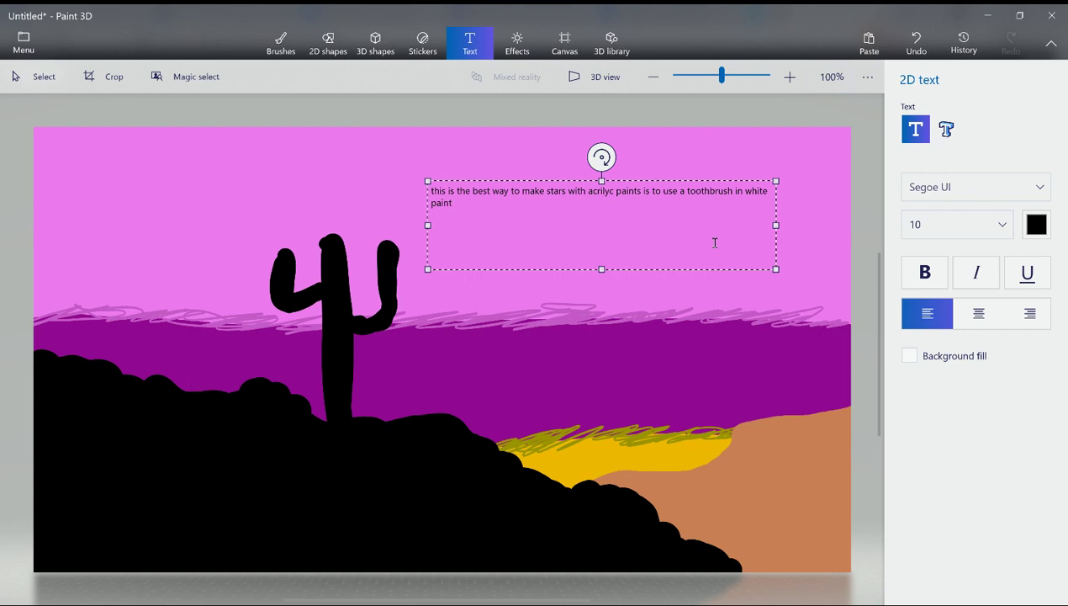
End the stars note with "and splatter it", then remove the note and return to the Marker
{"action": "type", "text": " a"}
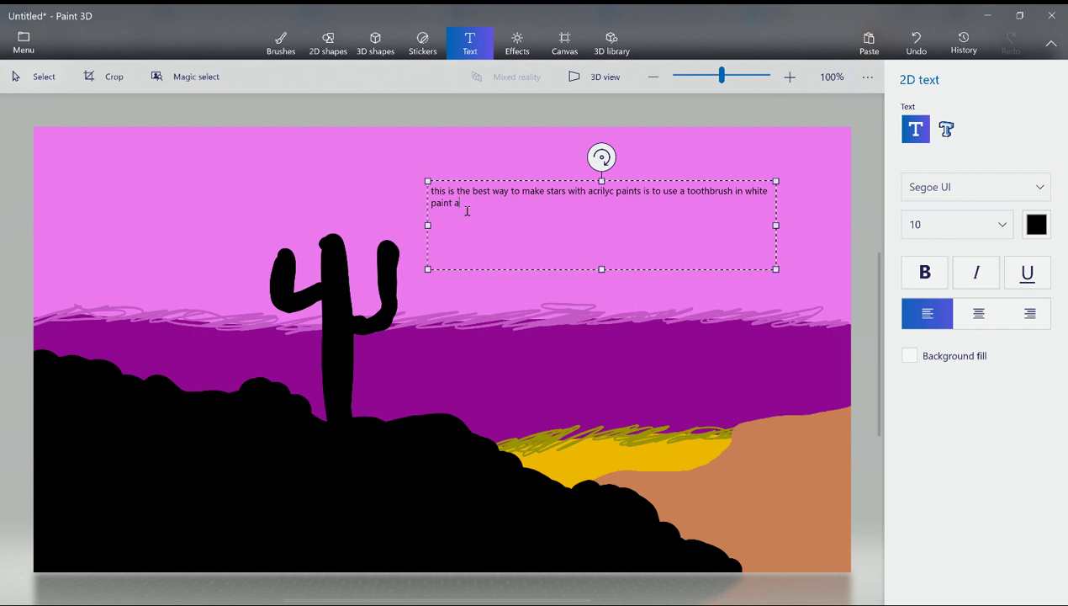
{"action": "type", "text": "nd sp"}
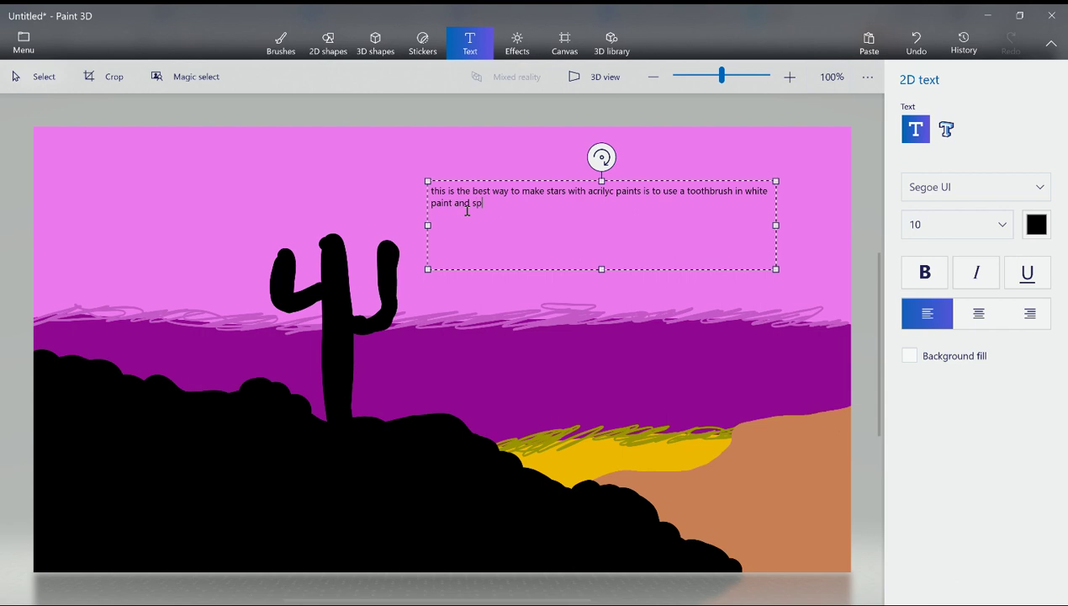
{"action": "type", "text": "la"}
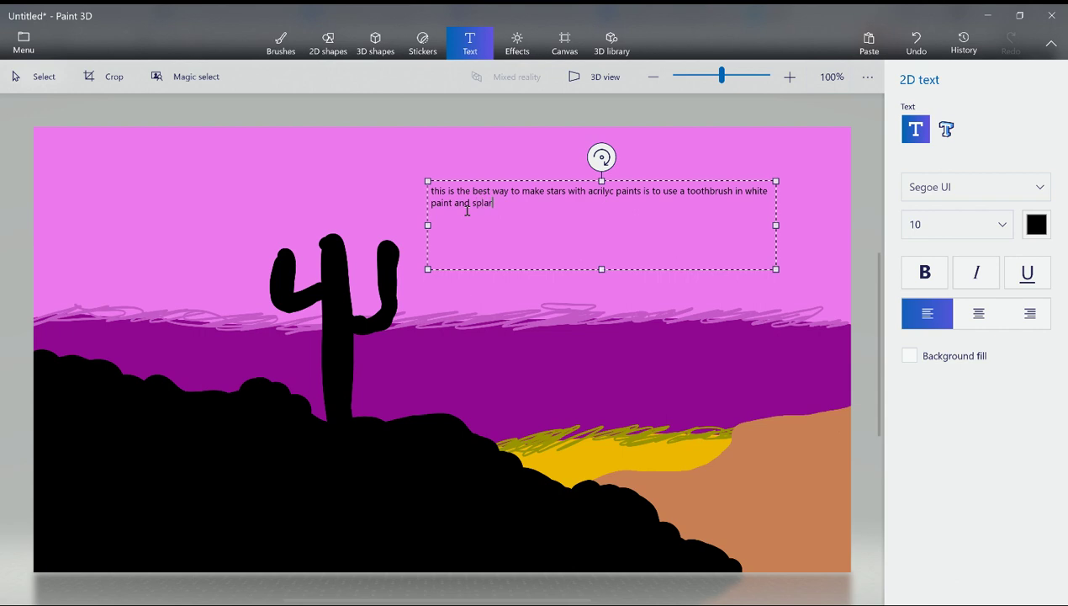
{"action": "type", "text": "tter"}
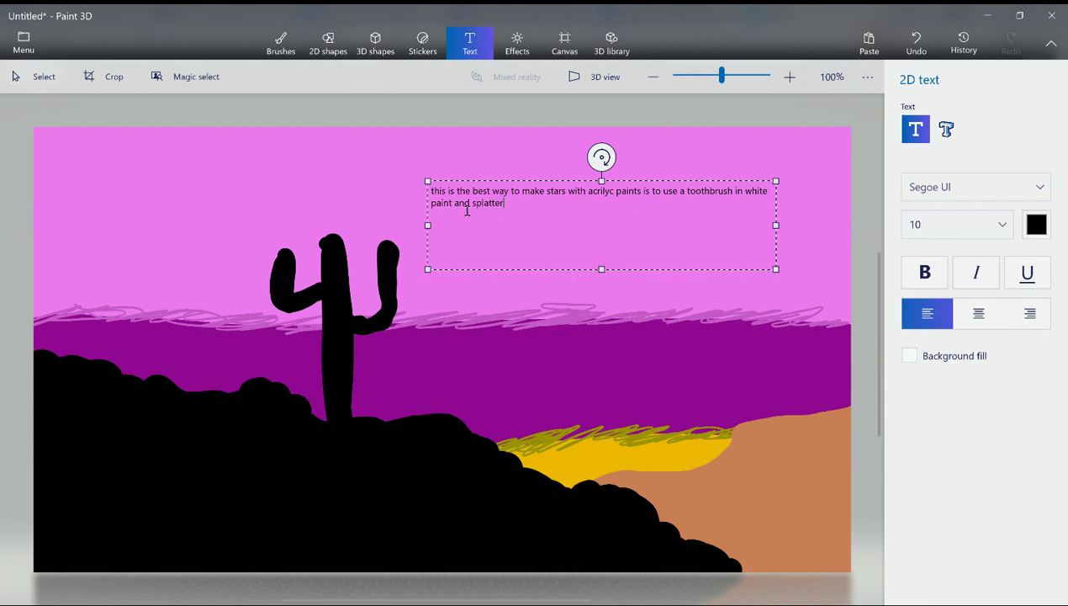
{"action": "type", "text": " it"}
{"action": "left_click", "coordinate": [271, 47]}
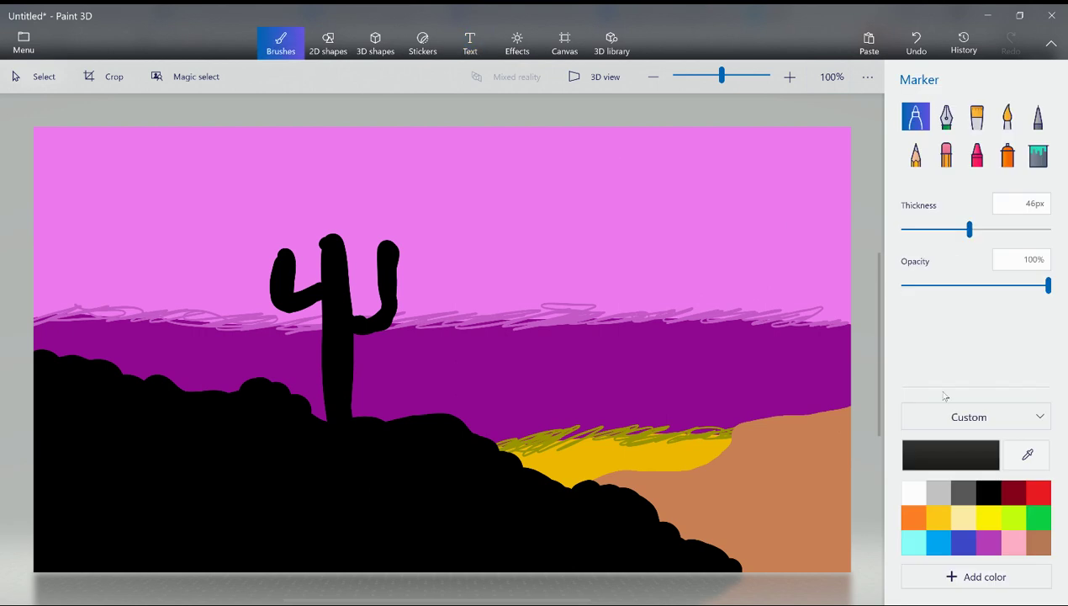
Scatter small white star dots and short dashes across the light violet sky using the Marker in white at 8px thickness
{"action": "left_click", "coordinate": [914, 493]}
{"action": "left_click_drag", "start_coordinate": [969, 229], "coordinate": [915, 229]}
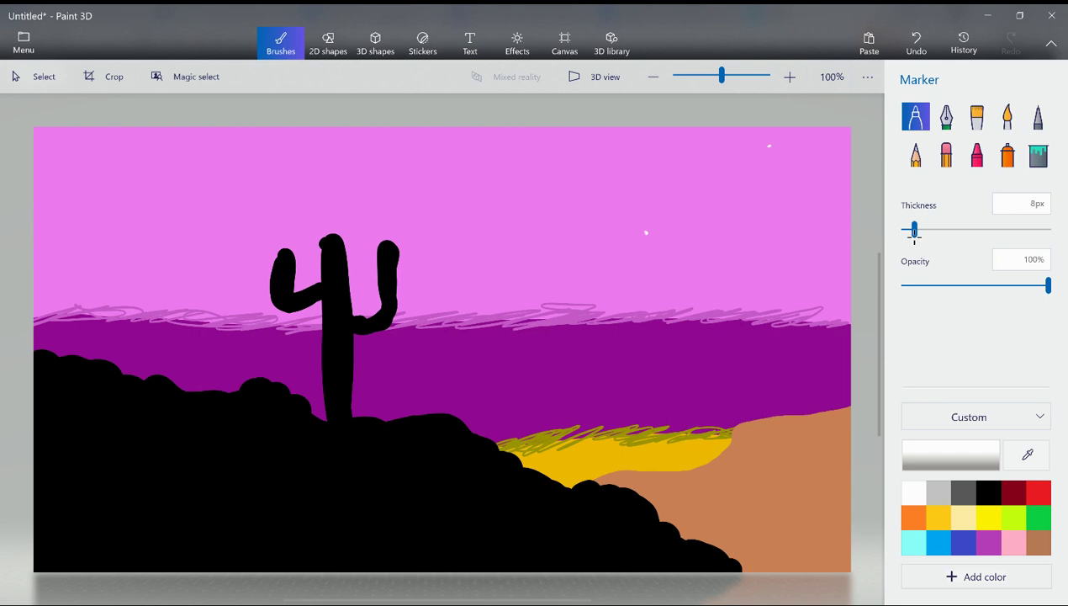
{"action": "left_click", "coordinate": [600, 164]}
{"action": "left_click", "coordinate": [476, 169]}
{"action": "left_click", "coordinate": [457, 181]}
{"action": "left_click", "coordinate": [444, 250]}
{"action": "left_click_drag", "start_coordinate": [504, 269], "coordinate": [533, 268]}
{"action": "left_click_drag", "start_coordinate": [554, 277], "coordinate": [569, 231]}
{"action": "left_click_drag", "start_coordinate": [123, 223], "coordinate": [133, 228]}
{"action": "left_click_drag", "start_coordinate": [189, 254], "coordinate": [152, 269]}
{"action": "left_click_drag", "start_coordinate": [75, 243], "coordinate": [81, 246]}
{"action": "left_click", "coordinate": [116, 149]}
{"action": "left_click", "coordinate": [214, 144]}
{"action": "left_click", "coordinate": [250, 196]}
{"action": "left_click", "coordinate": [327, 159]}
{"action": "left_click", "coordinate": [168, 175]}
{"action": "left_click", "coordinate": [65, 192]}
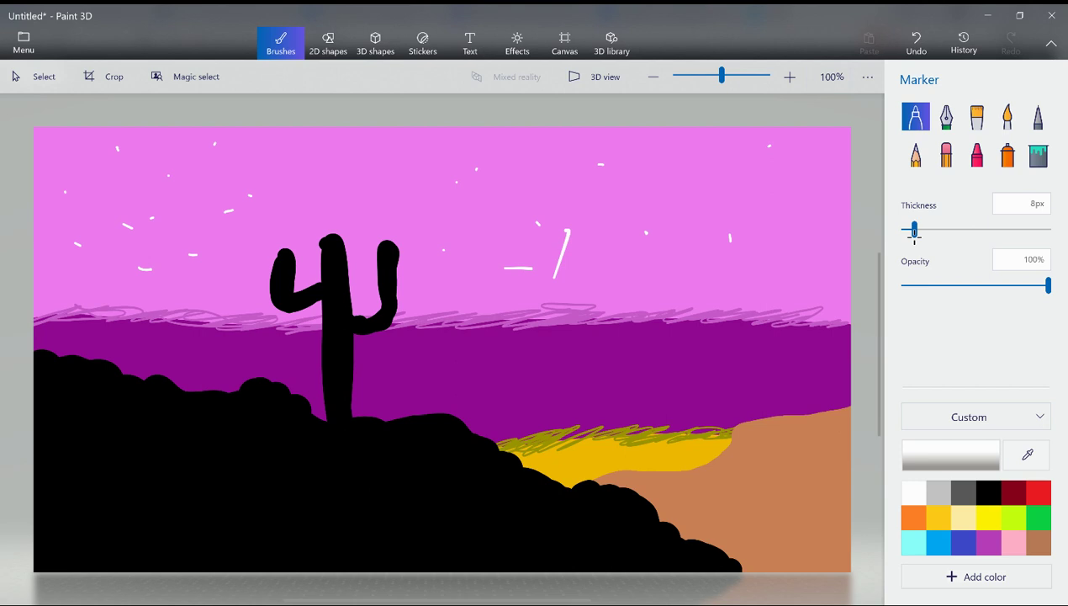
{"action": "left_click_drag", "start_coordinate": [260, 237], "coordinate": [260, 243]}
{"action": "left_click_drag", "start_coordinate": [241, 268], "coordinate": [247, 267]}
{"action": "left_click", "coordinate": [296, 228]}
{"action": "left_click_drag", "start_coordinate": [286, 166], "coordinate": [289, 176]}
{"action": "left_click", "coordinate": [290, 184]}
{"action": "left_click_drag", "start_coordinate": [354, 185], "coordinate": [360, 187]}
{"action": "left_click_drag", "start_coordinate": [367, 230], "coordinate": [369, 238]}
{"action": "left_click", "coordinate": [376, 156]}
{"action": "left_click", "coordinate": [389, 176]}
{"action": "left_click", "coordinate": [370, 226]}
{"action": "left_click", "coordinate": [362, 297]}
{"action": "left_click", "coordinate": [427, 199]}
{"action": "left_click", "coordinate": [456, 209]}
{"action": "left_click", "coordinate": [616, 251]}
{"action": "left_click_drag", "start_coordinate": [517, 275], "coordinate": [525, 280]}
{"action": "left_click", "coordinate": [432, 304]}
{"action": "left_click_drag", "start_coordinate": [646, 137], "coordinate": [657, 143]}
{"action": "mouse_move", "coordinate": [678, 147]}
{"action": "left_mouse_down"}
{"action": "mouse_move", "coordinate": [676, 161]}
{"action": "mouse_move", "coordinate": [725, 175]}
{"action": "left_mouse_up"}
{"action": "left_click", "coordinate": [683, 237]}
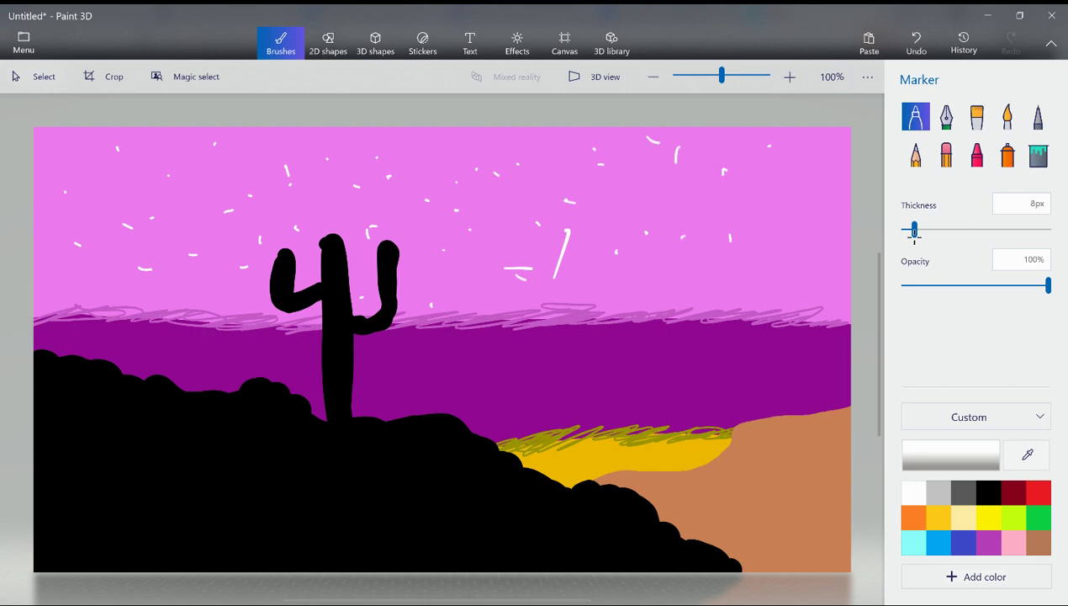
{"action": "left_click_drag", "start_coordinate": [610, 208], "coordinate": [626, 203]}
{"action": "left_click_drag", "start_coordinate": [667, 215], "coordinate": [669, 222]}
{"action": "left_click", "coordinate": [679, 194]}
{"action": "left_click_drag", "start_coordinate": [800, 162], "coordinate": [797, 167]}
{"action": "left_click_drag", "start_coordinate": [779, 193], "coordinate": [772, 212]}
{"action": "left_click_drag", "start_coordinate": [734, 252], "coordinate": [732, 259]}
{"action": "left_click_drag", "start_coordinate": [757, 267], "coordinate": [770, 271]}
Scatter white star marks across the dark purple band and its scribbled upper edge, adding two dots high in the sky
{"action": "left_click_drag", "start_coordinate": [811, 346], "coordinate": [818, 348]}
{"action": "left_click", "coordinate": [788, 327]}
{"action": "left_click_drag", "start_coordinate": [740, 331], "coordinate": [708, 360]}
{"action": "left_click_drag", "start_coordinate": [686, 337], "coordinate": [640, 312]}
{"action": "left_click_drag", "start_coordinate": [569, 352], "coordinate": [561, 366]}
{"action": "left_click_drag", "start_coordinate": [630, 364], "coordinate": [631, 367]}
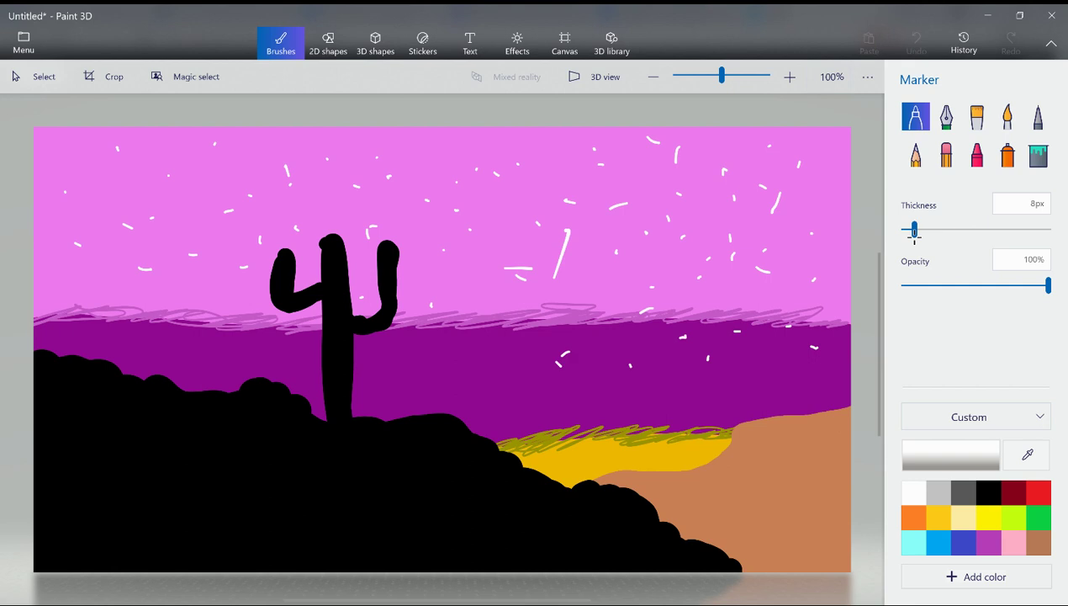
{"action": "left_click_drag", "start_coordinate": [538, 399], "coordinate": [535, 401]}
{"action": "left_click_drag", "start_coordinate": [478, 381], "coordinate": [465, 352]}
{"action": "left_click_drag", "start_coordinate": [432, 357], "coordinate": [409, 394]}
{"action": "left_click_drag", "start_coordinate": [367, 358], "coordinate": [362, 359]}
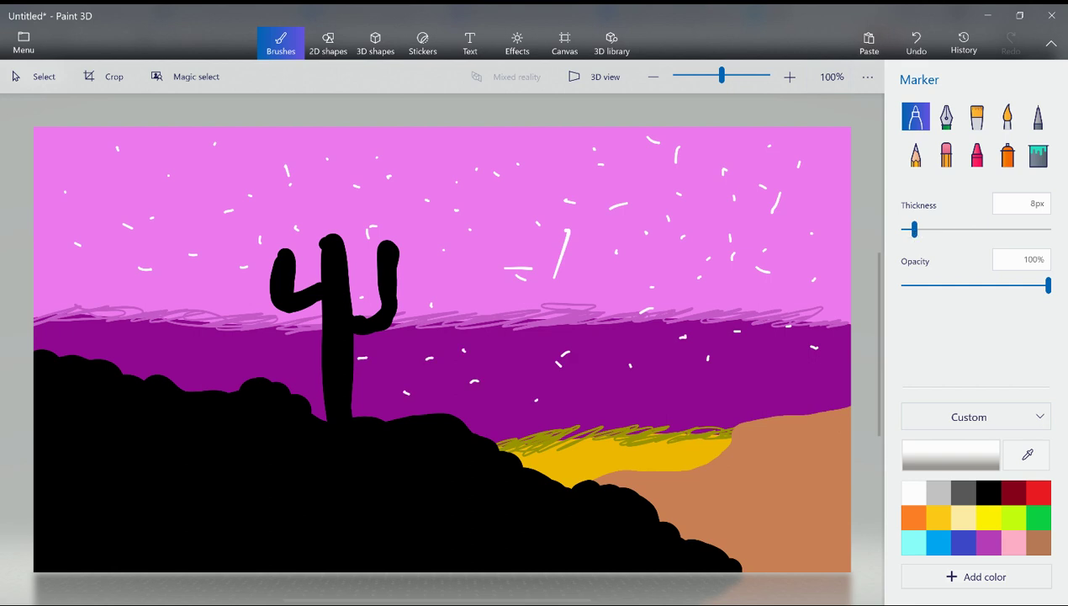
{"action": "left_click_drag", "start_coordinate": [270, 350], "coordinate": [268, 359]}
{"action": "left_click_drag", "start_coordinate": [174, 359], "coordinate": [123, 349]}
{"action": "mouse_move", "coordinate": [123, 339]}
{"action": "left_mouse_down"}
{"action": "mouse_move", "coordinate": [105, 322]}
{"action": "mouse_move", "coordinate": [68, 324]}
{"action": "mouse_move", "coordinate": [86, 349]}
{"action": "left_mouse_up"}
{"action": "mouse_move", "coordinate": [55, 335]}
{"action": "left_mouse_down"}
{"action": "mouse_move", "coordinate": [46, 334]}
{"action": "mouse_move", "coordinate": [78, 313]}
{"action": "left_mouse_up"}
{"action": "left_click_drag", "start_coordinate": [80, 323], "coordinate": [82, 325]}
{"action": "left_click_drag", "start_coordinate": [104, 323], "coordinate": [108, 320]}
{"action": "left_click_drag", "start_coordinate": [135, 317], "coordinate": [138, 319]}
{"action": "left_click", "coordinate": [390, 158]}
{"action": "left_click", "coordinate": [451, 147]}
Sample the olive color from the gold patch's scribbled edge and add more olive scribbles along that edge with the Marker
{"action": "left_click", "coordinate": [1027, 454]}
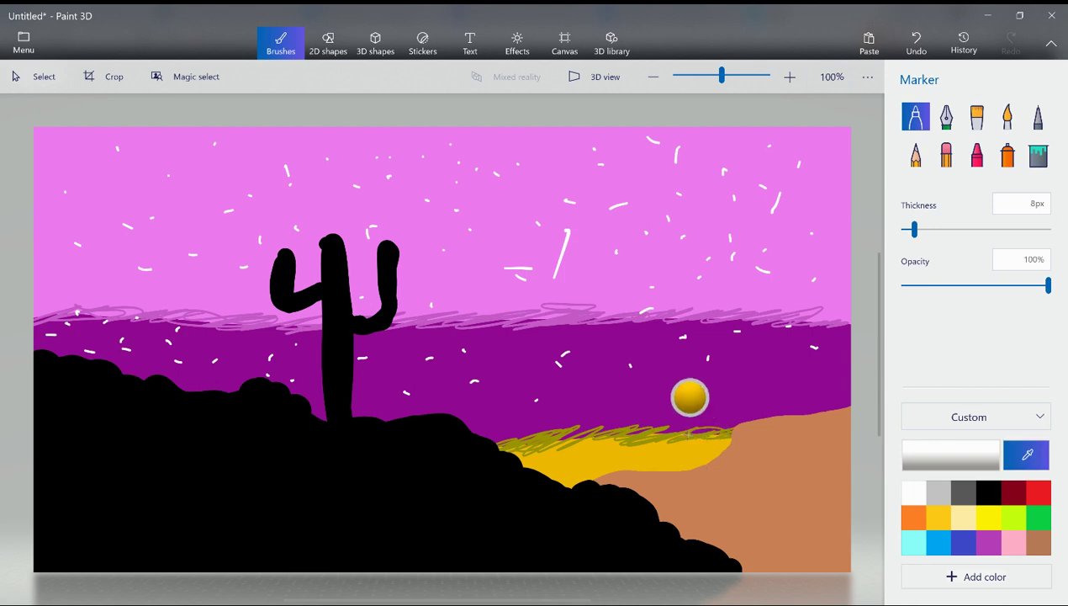
{"action": "left_click", "coordinate": [690, 438]}
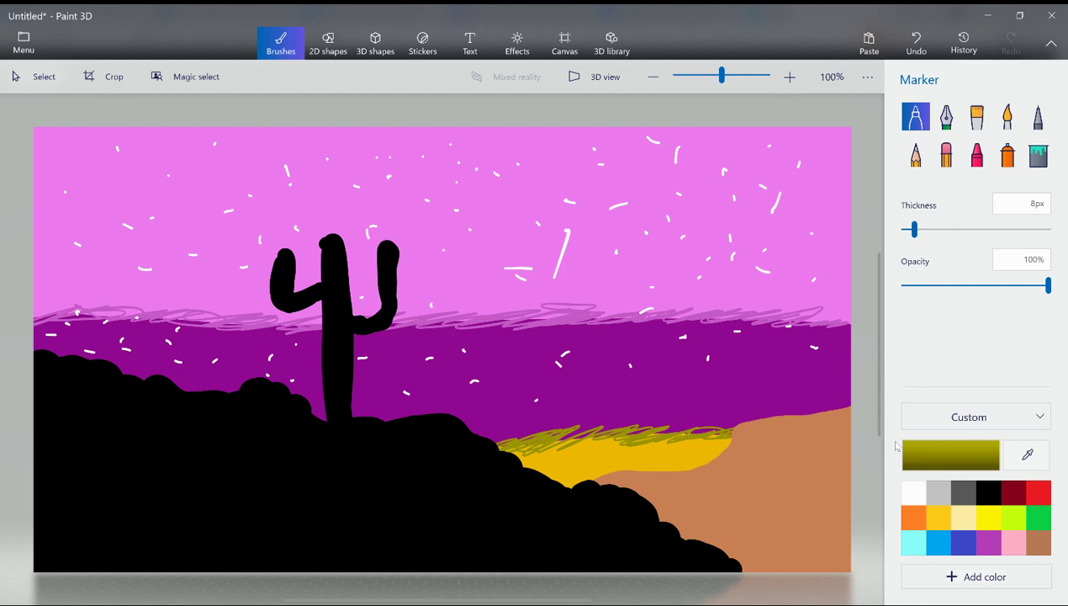
{"action": "left_click_drag", "start_coordinate": [547, 441], "coordinate": [682, 425]}
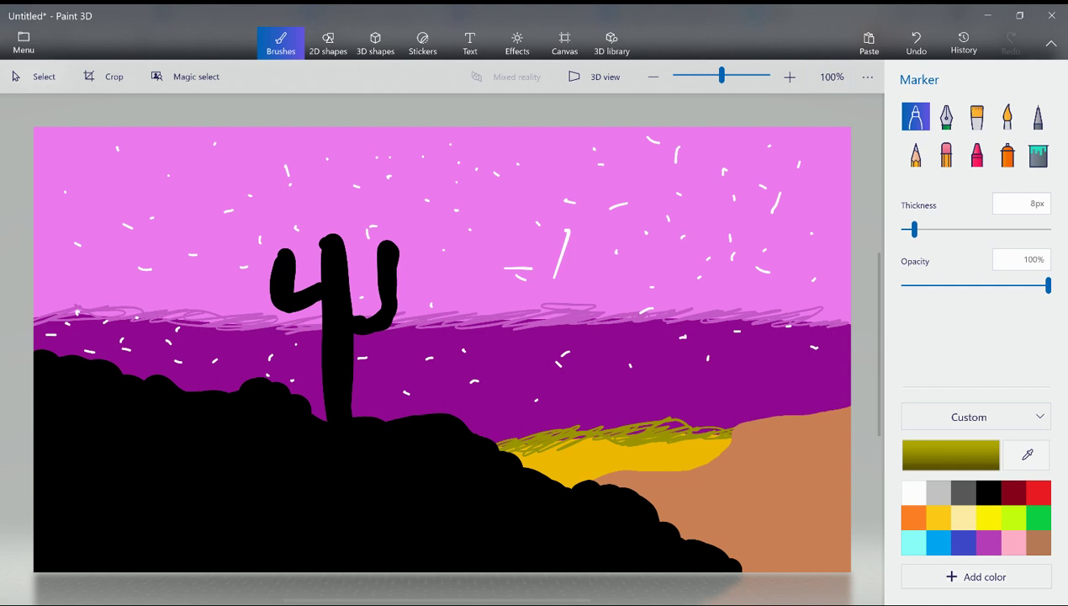
Write a temporary note in the light violet sky reading "spring trap color >:D" and select its whole text
{"action": "left_click", "coordinate": [469, 42]}
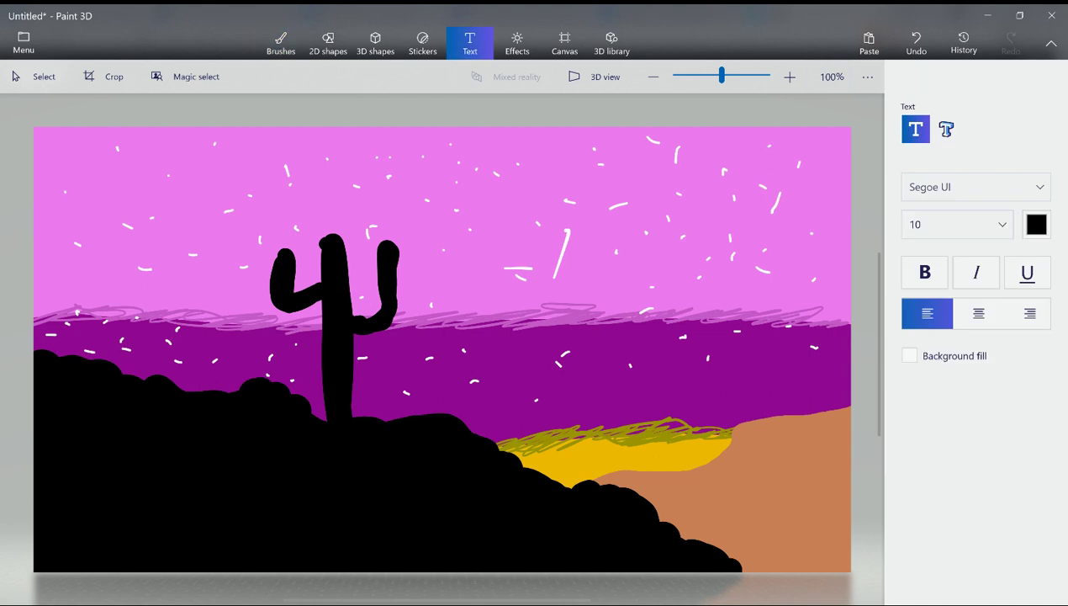
{"action": "left_click_drag", "start_coordinate": [451, 154], "coordinate": [721, 292]}
{"action": "type", "text": "s"}
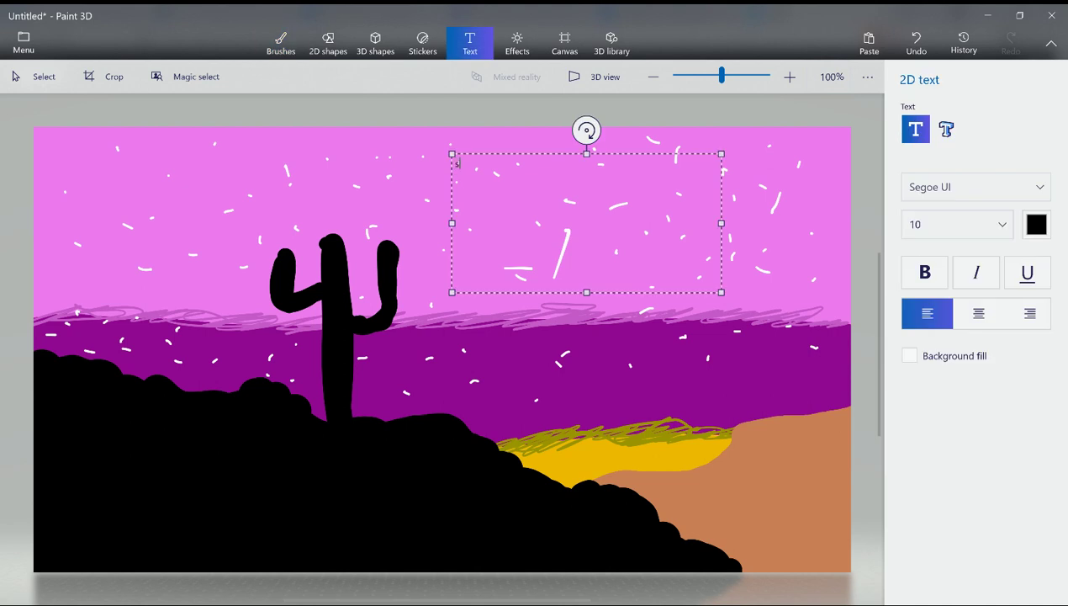
{"action": "type", "text": "pra"}
{"action": "key", "text": "BackSpace"}
{"action": "key", "text": "BackSpace"}
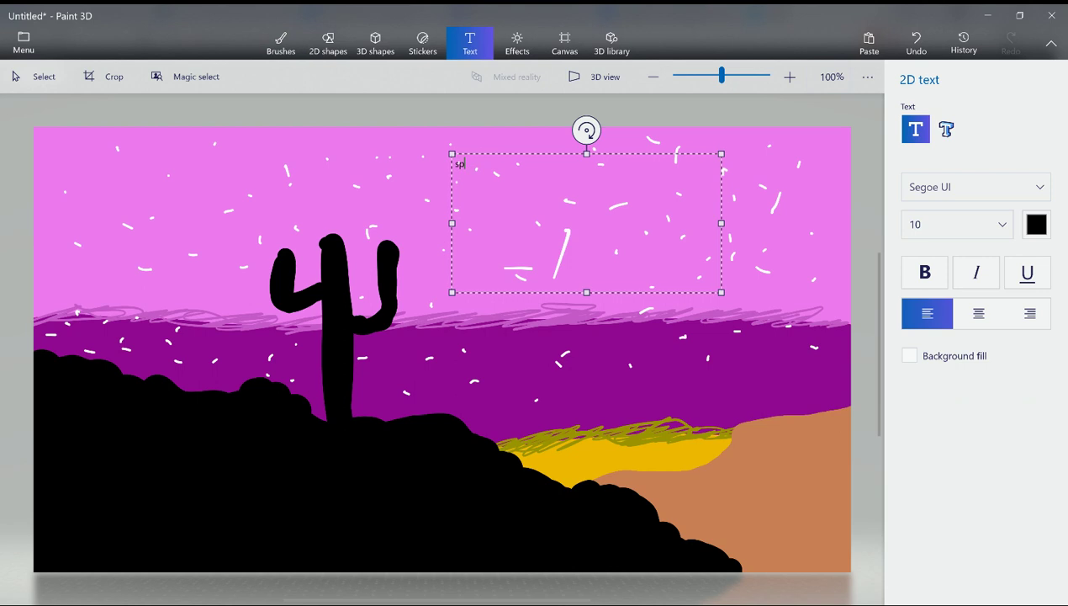
{"action": "type", "text": "ring ta"}
{"action": "key", "text": "BackSpace"}
{"action": "type", "text": "rap "}
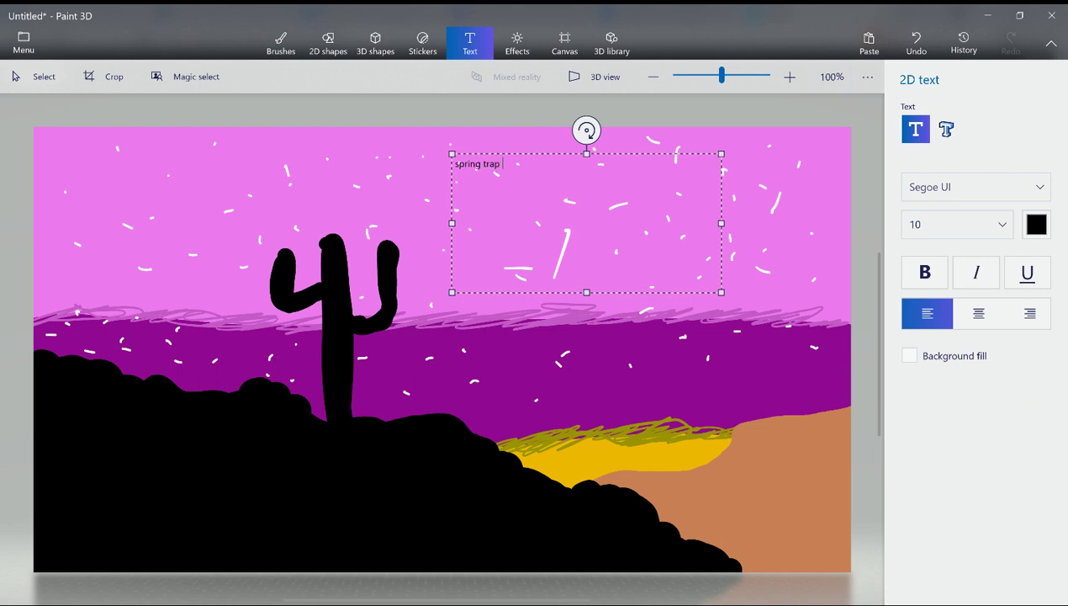
{"action": "type", "text": "color "}
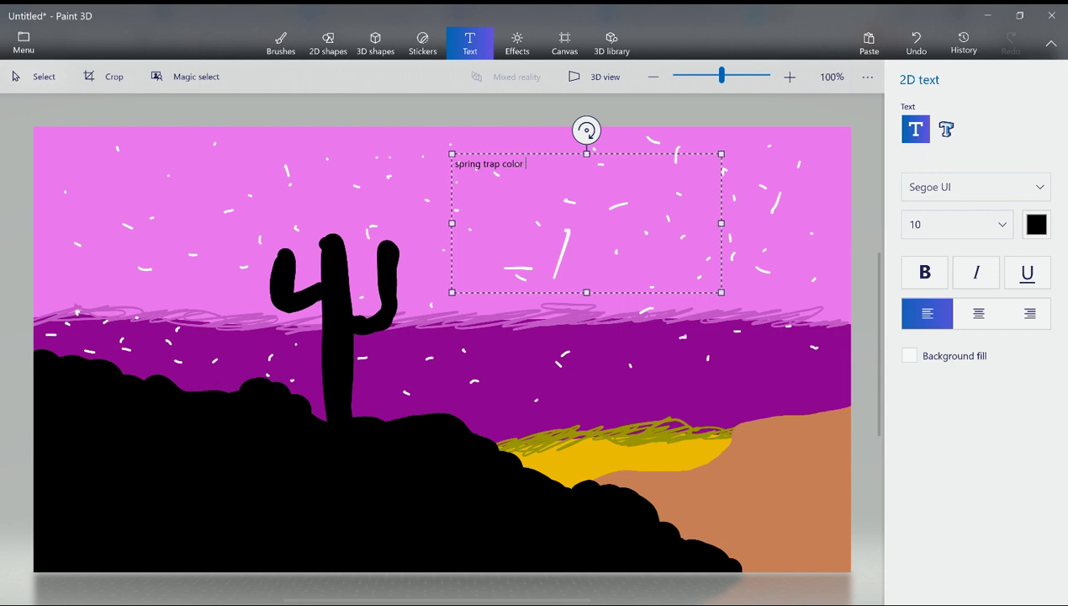
{"action": "type", "text": ":D"}
{"action": "type", "text": ">"}
{"action": "key", "text": "ctrl+a"}
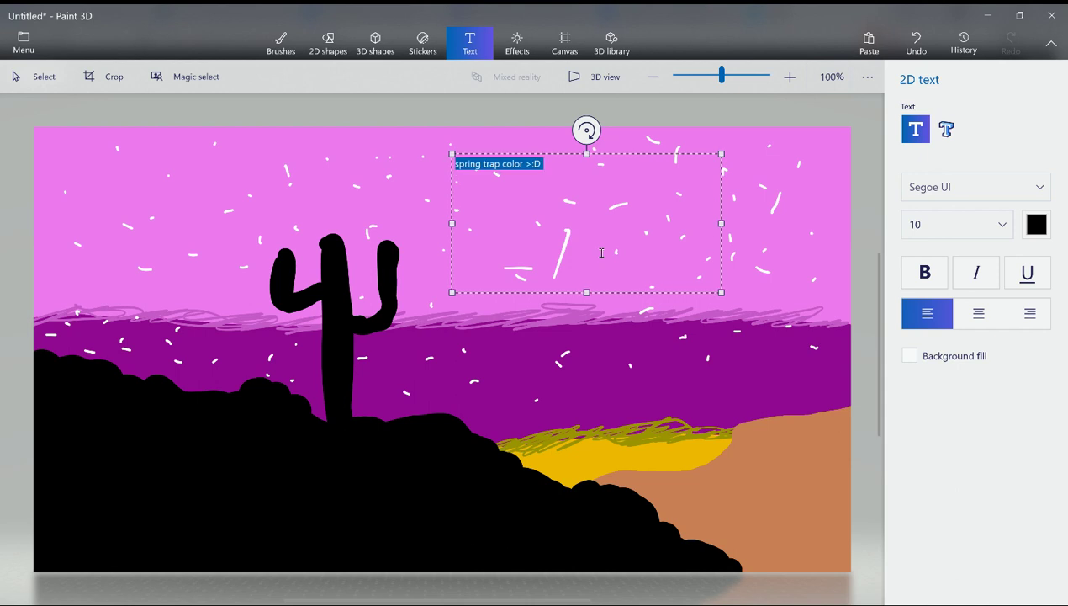
Replace the note's text with "I love fnaf", then remove the note and return to the Marker
{"action": "key", "text": "BackSpace"}
{"action": "type", "text": "I love "}
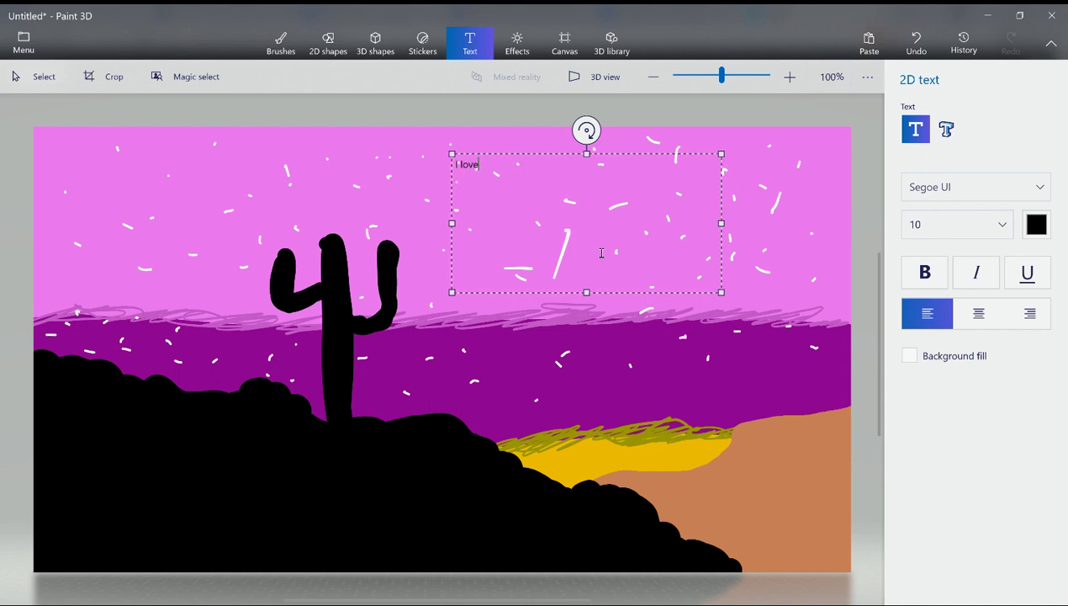
{"action": "type", "text": "fnaf"}
{"action": "left_click", "coordinate": [268, 53]}
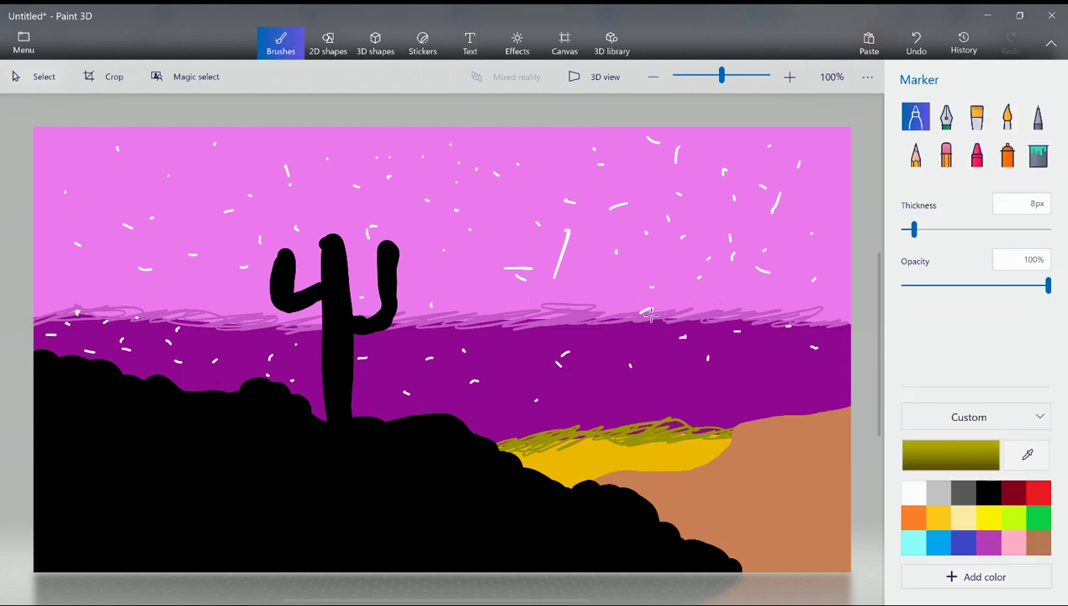
Start a temporary text note in the light violet sky beginning "oh, wel", then remove it and return to the Marker
{"action": "left_click", "coordinate": [470, 42]}
{"action": "left_click_drag", "start_coordinate": [347, 170], "coordinate": [646, 270]}
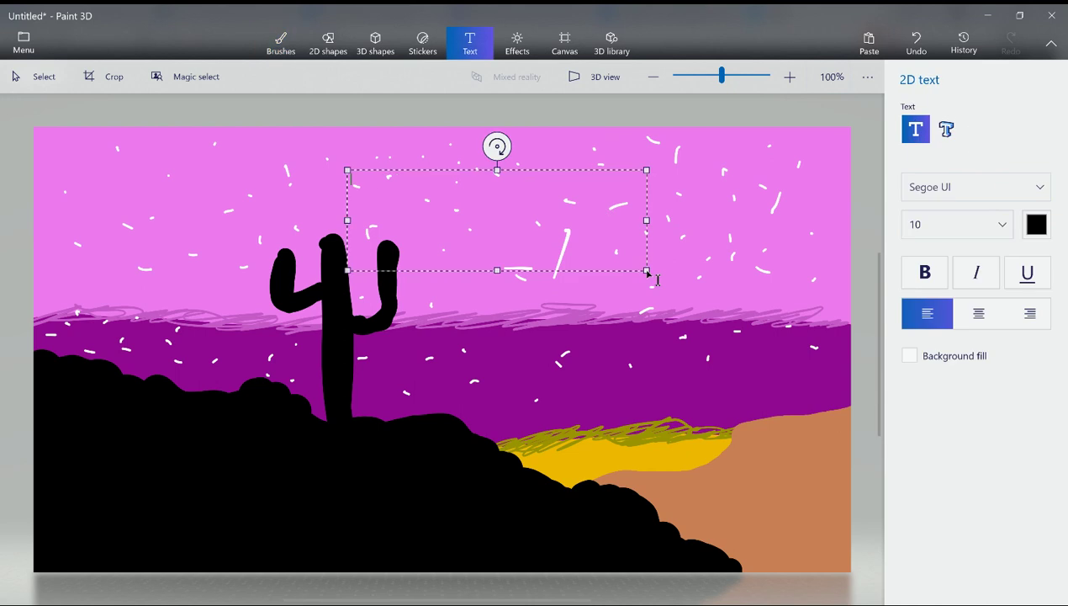
{"action": "type", "text": "oh, wel"}
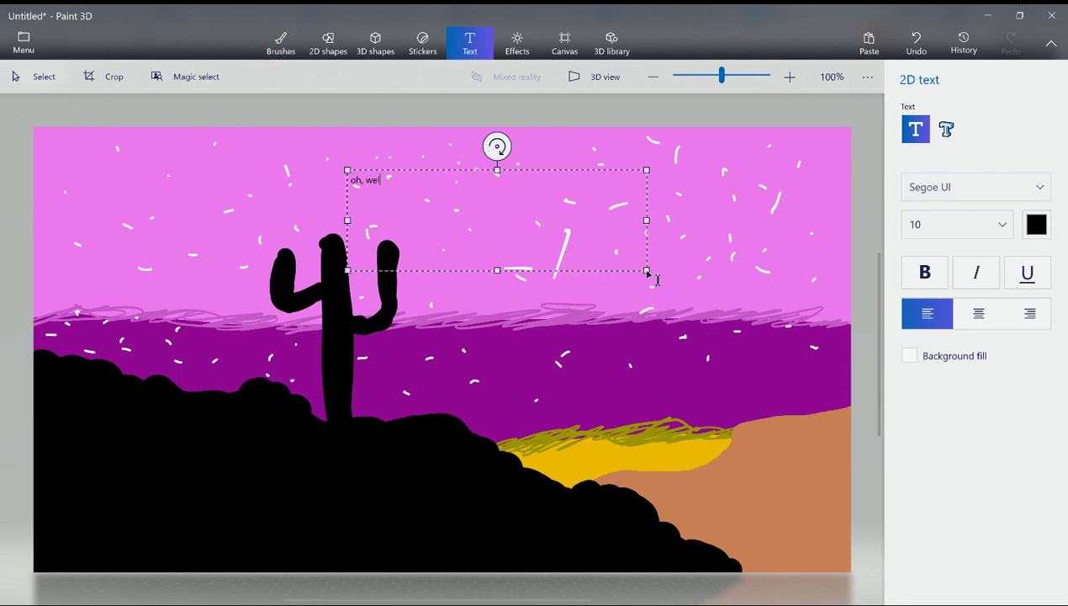
{"action": "left_click", "coordinate": [282, 44]}
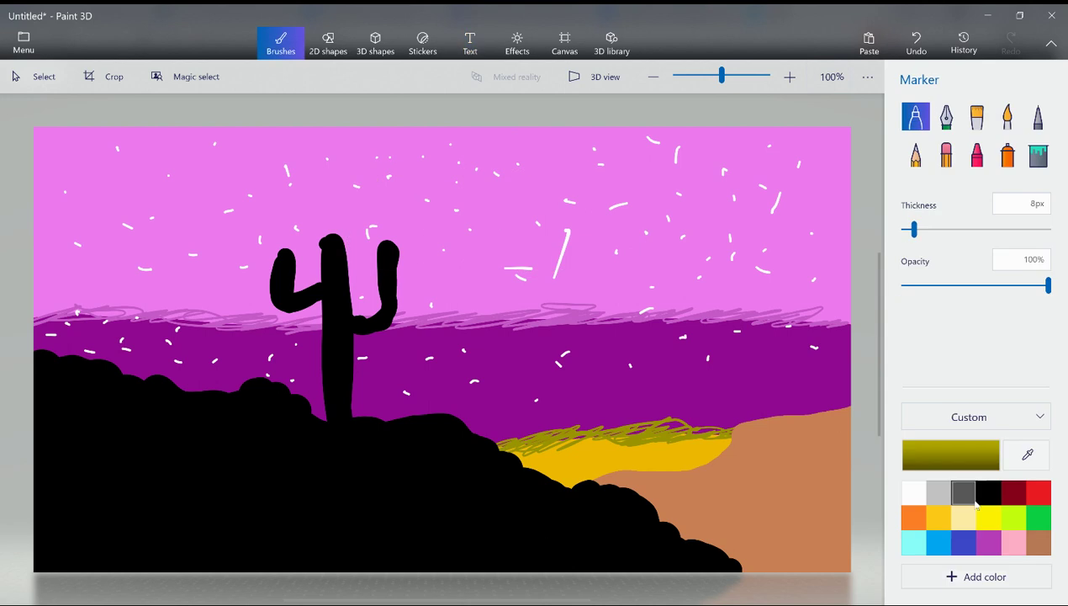
Set the Marker color to white and try sketching a large moon circle freehand in the sky, undoing each attempt
{"action": "left_click", "coordinate": [923, 498]}
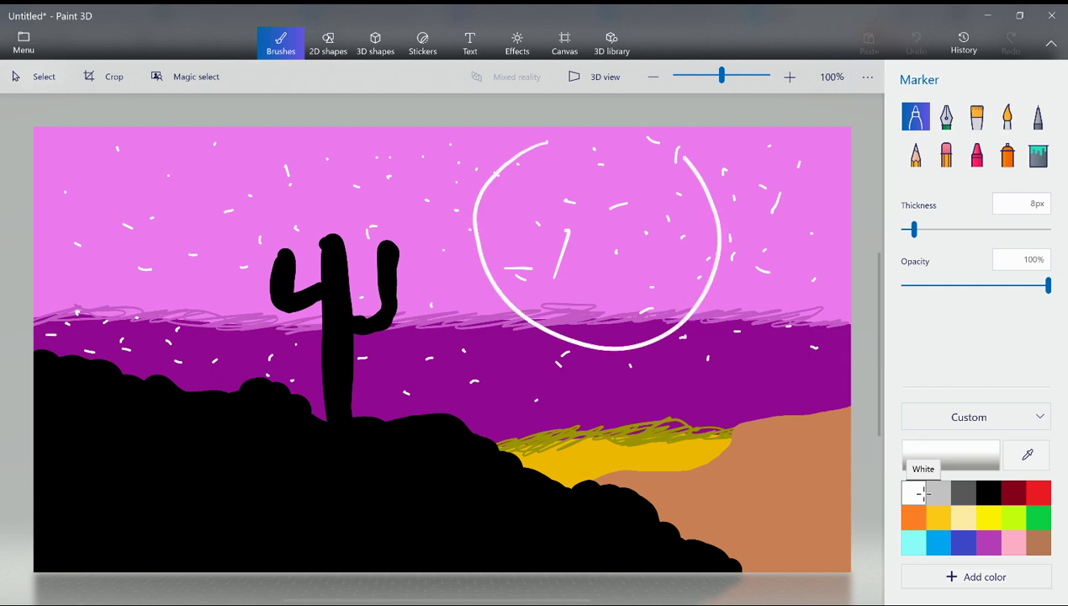
{"action": "key", "text": "ctrl+z"}
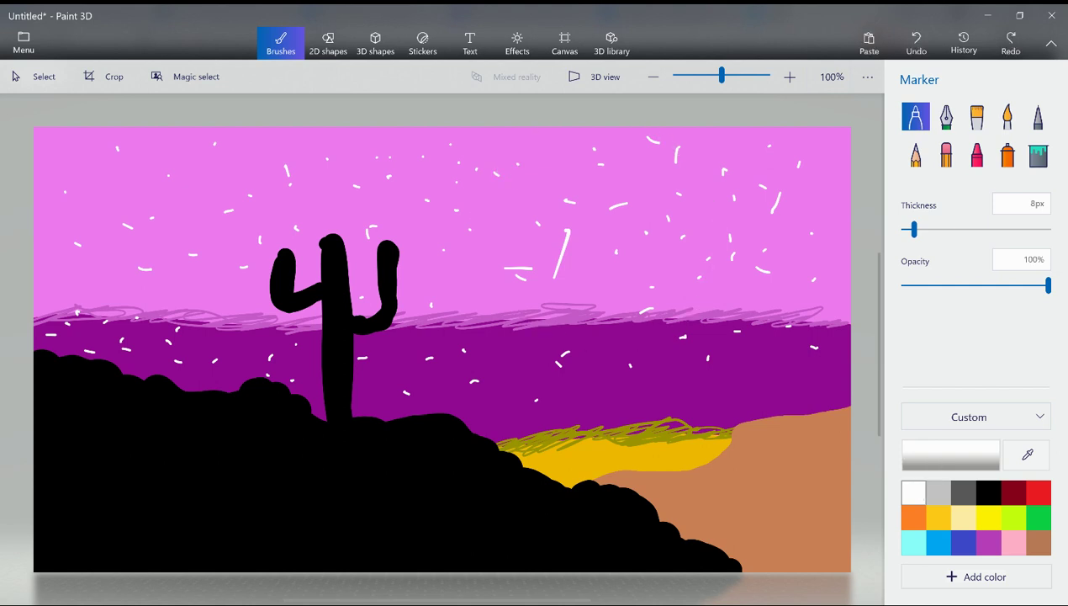
{"action": "mouse_move", "coordinate": [478, 151]}
{"action": "left_mouse_down"}
{"action": "mouse_move", "coordinate": [484, 290]}
{"action": "mouse_move", "coordinate": [629, 187]}
{"action": "mouse_move", "coordinate": [439, 187]}
{"action": "left_mouse_up"}
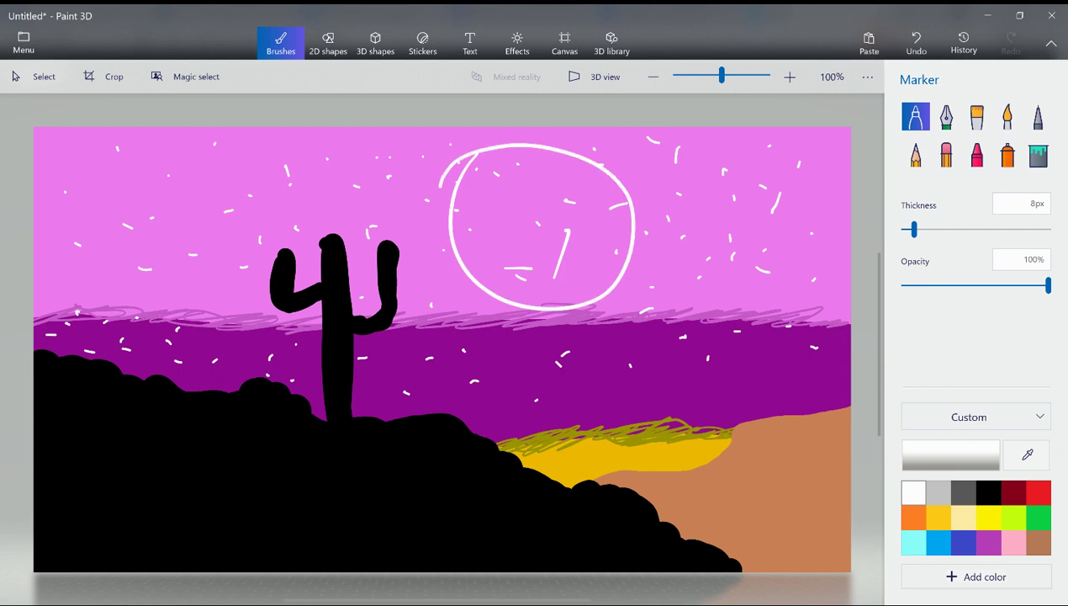
{"action": "key", "text": "ctrl+z"}
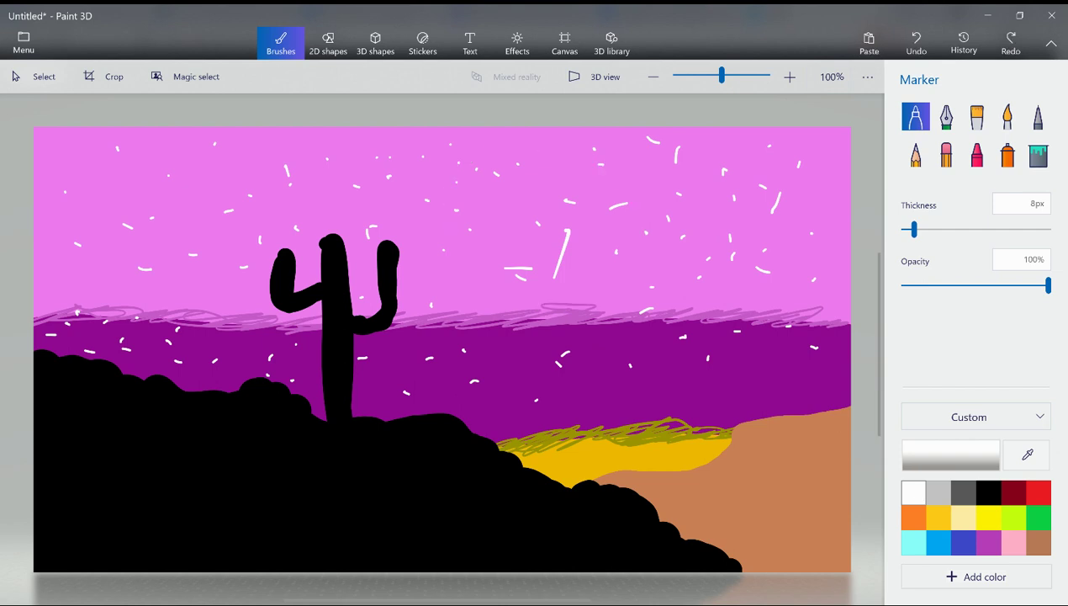
{"action": "mouse_move", "coordinate": [509, 152]}
{"action": "left_mouse_down"}
{"action": "mouse_move", "coordinate": [530, 322]}
{"action": "mouse_move", "coordinate": [530, 137]}
{"action": "mouse_move", "coordinate": [478, 198]}
{"action": "left_mouse_up"}
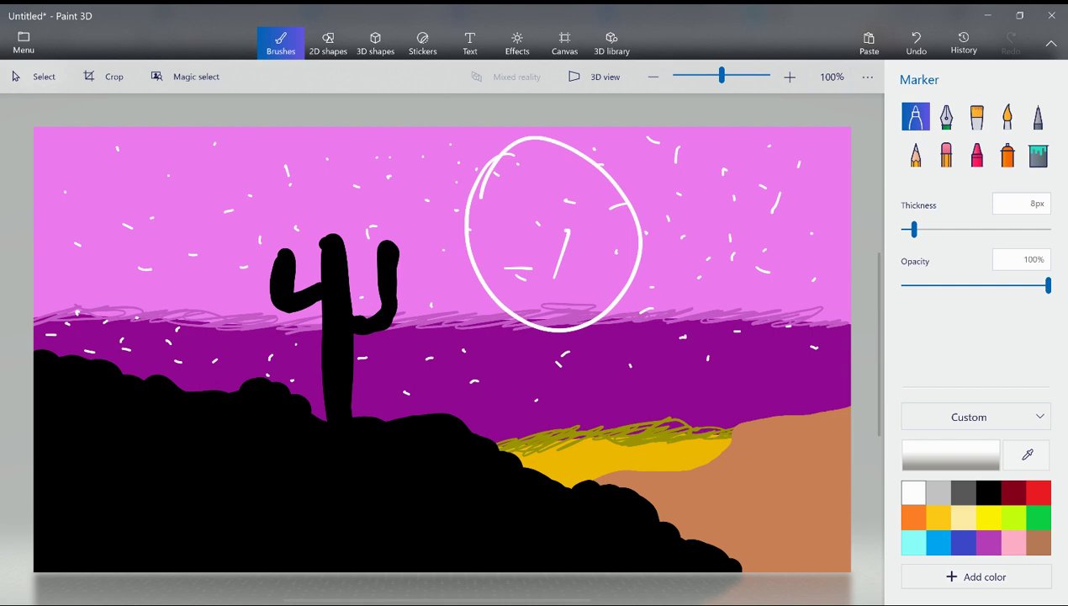
{"action": "key", "text": "ctrl+z"}
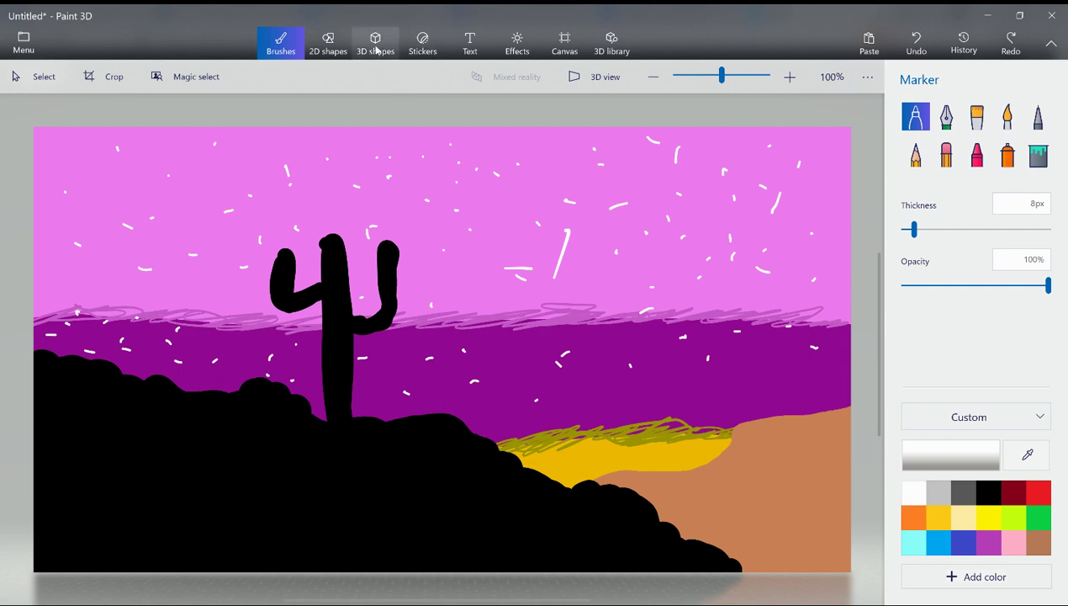
Draw a large unfilled 2D circle across the sky's scribbled lower edge, beside the cactus, with a solid white 10px outline
{"action": "left_click", "coordinate": [326, 46]}
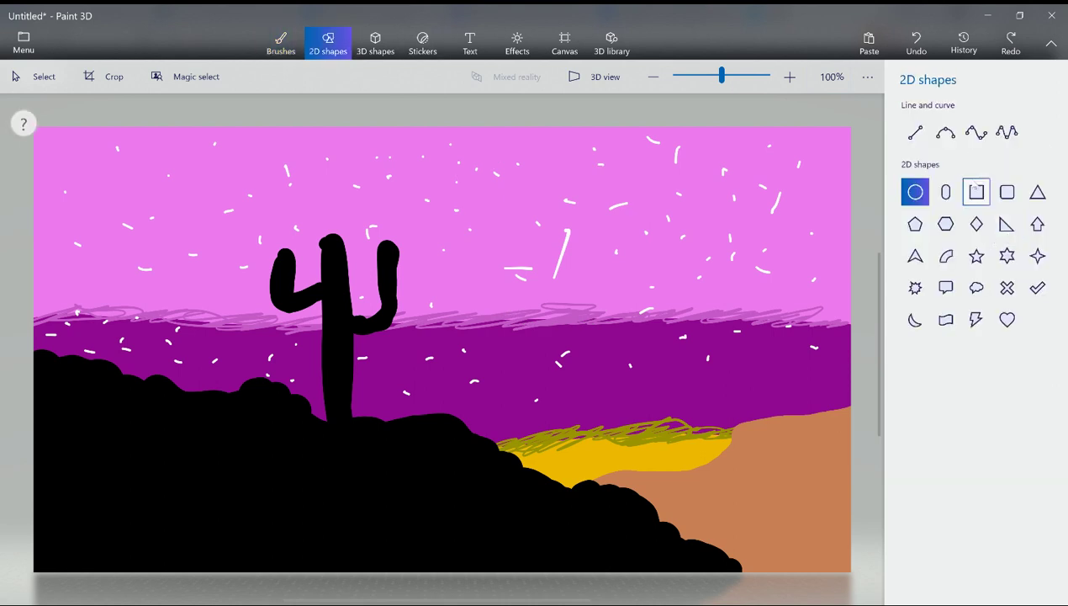
{"action": "left_click_drag", "start_coordinate": [463, 185], "coordinate": [639, 339]}
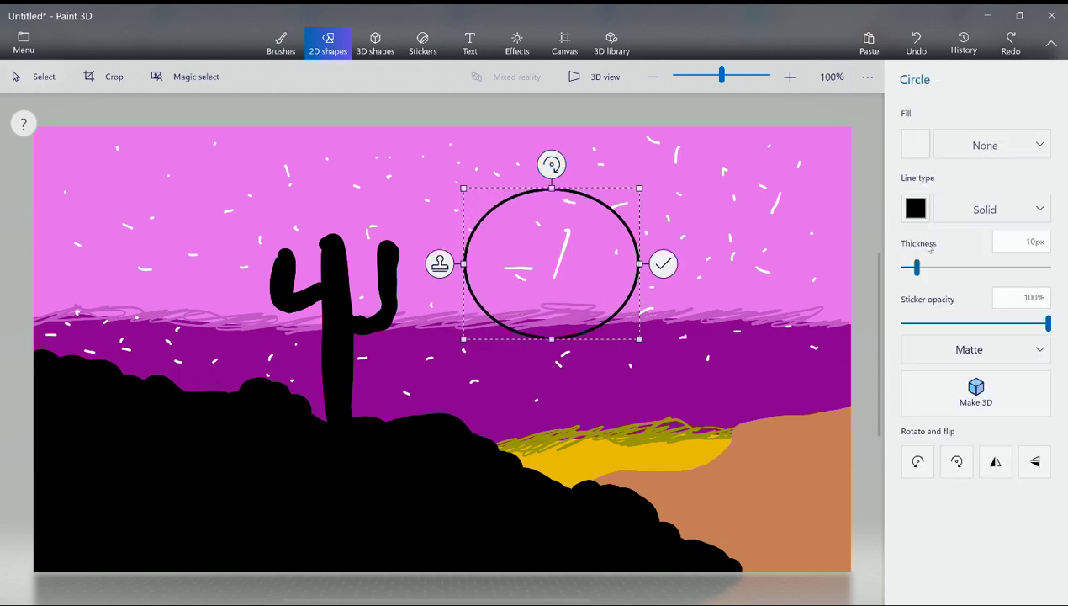
{"action": "left_click", "coordinate": [915, 208]}
{"action": "left_click", "coordinate": [854, 261]}
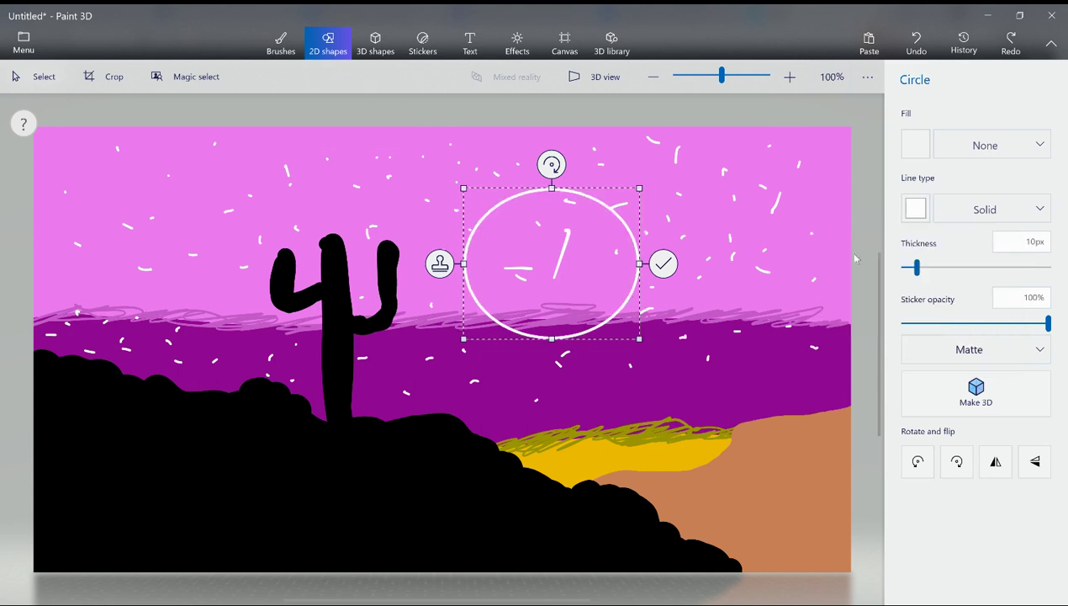
{"action": "left_click", "coordinate": [281, 42]}
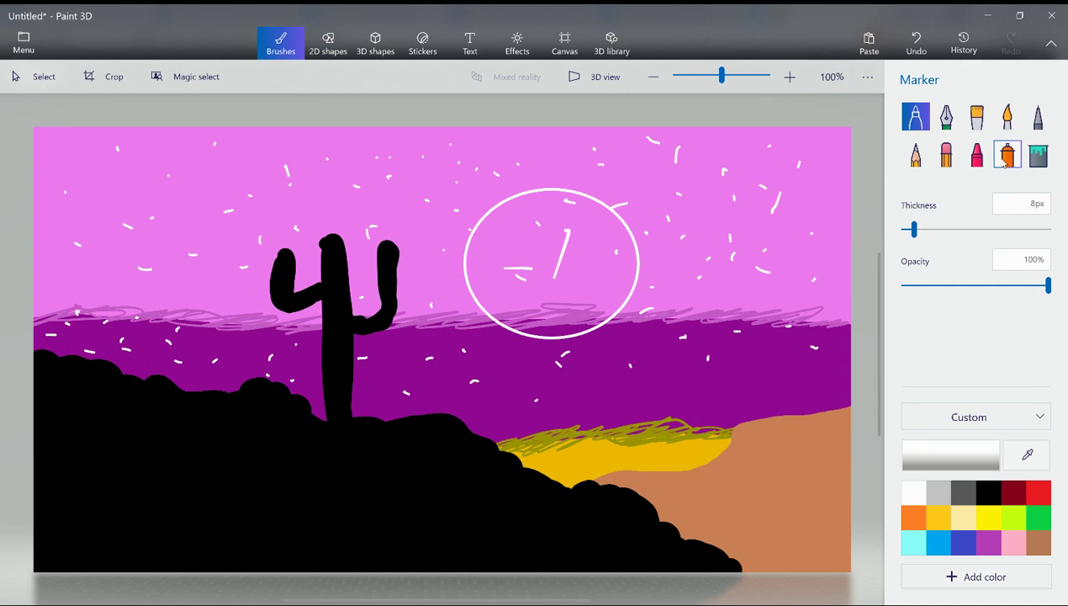
Fill the upper and lower areas inside the circle with white using the Fill tool
{"action": "left_click", "coordinate": [1038, 154]}
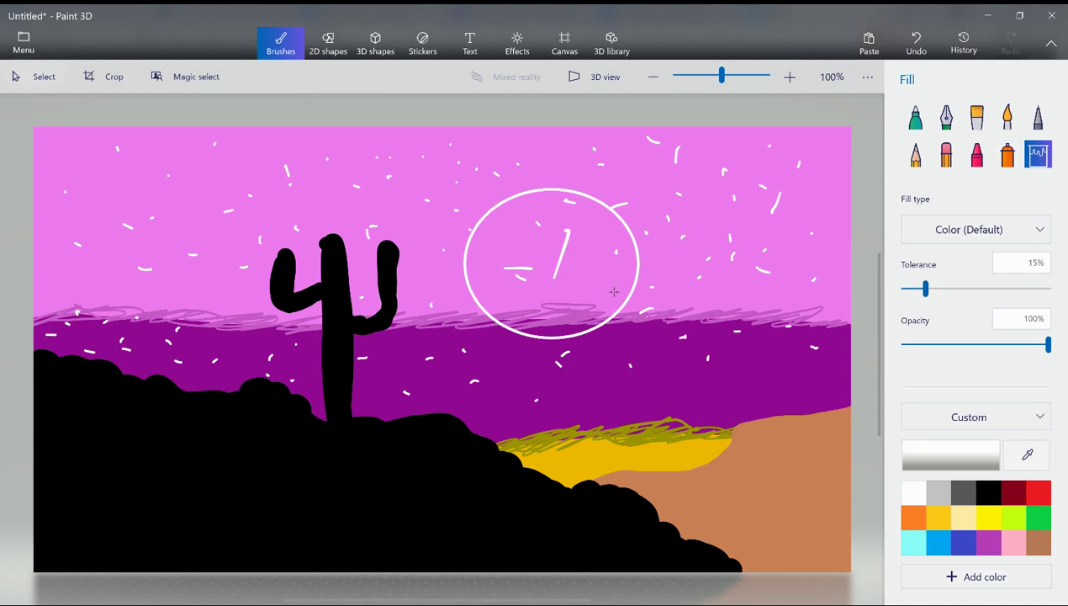
{"action": "left_click", "coordinate": [551, 252]}
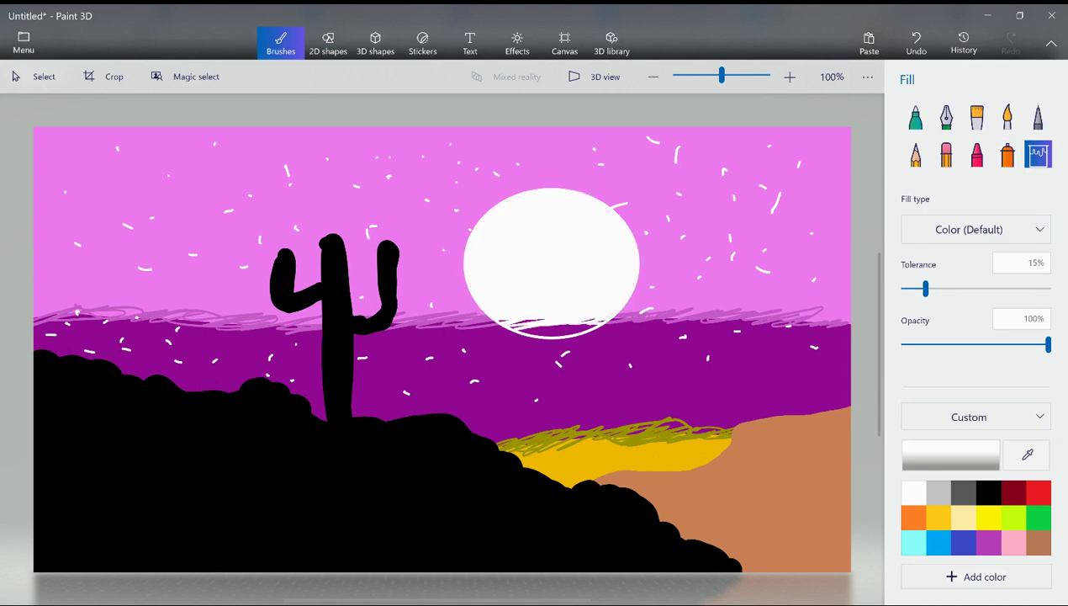
{"action": "left_click", "coordinate": [551, 330]}
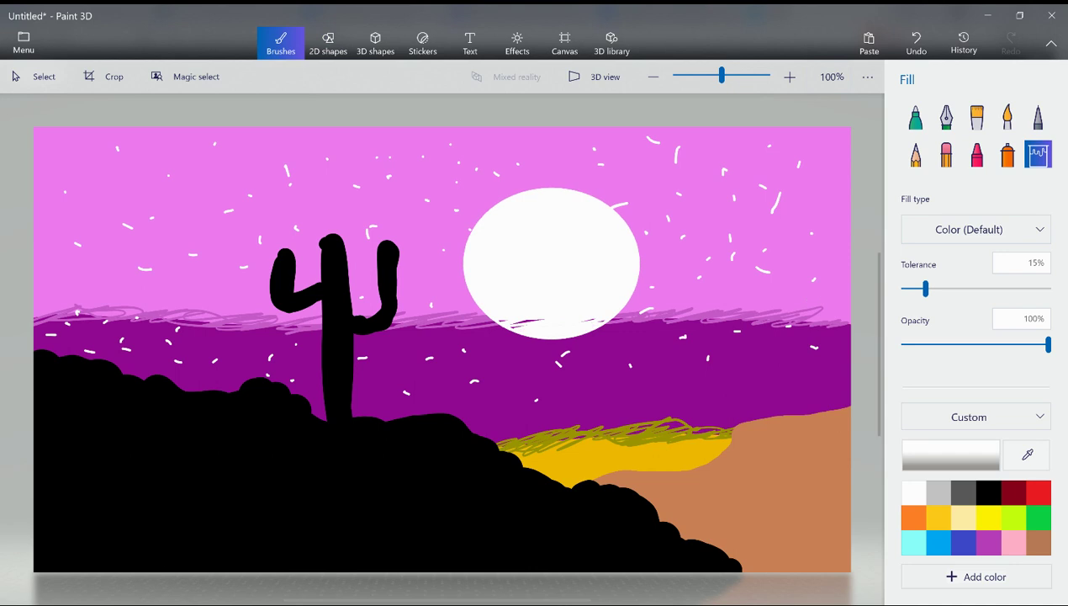
Paint over the leftover purple gaps in the lower part of the moon with the white Marker, raising its thickness to 44px
{"action": "left_click", "coordinate": [915, 116]}
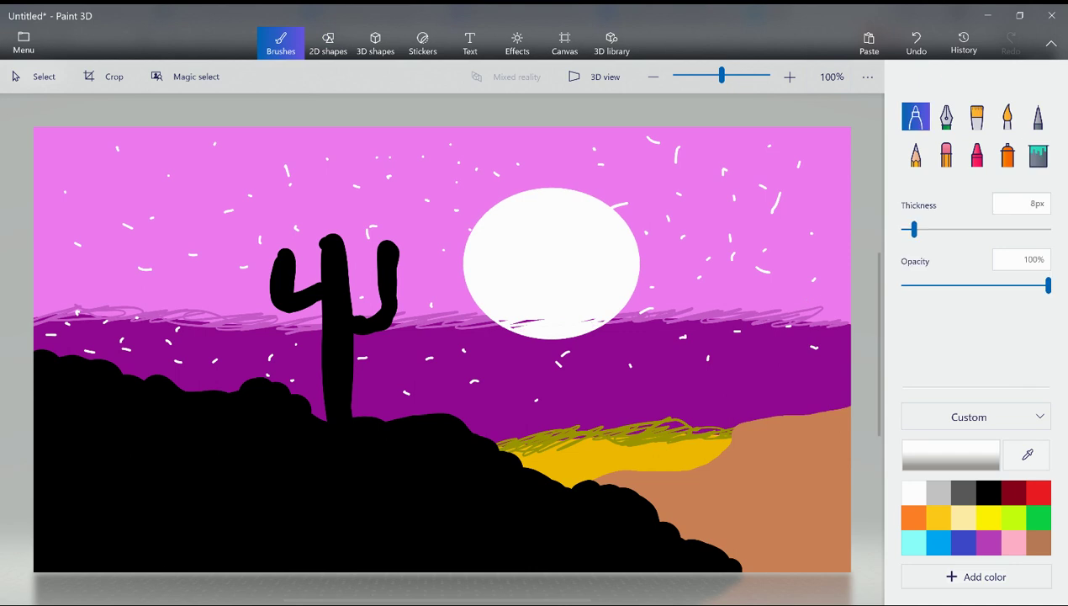
{"action": "left_click_drag", "start_coordinate": [608, 320], "coordinate": [595, 321]}
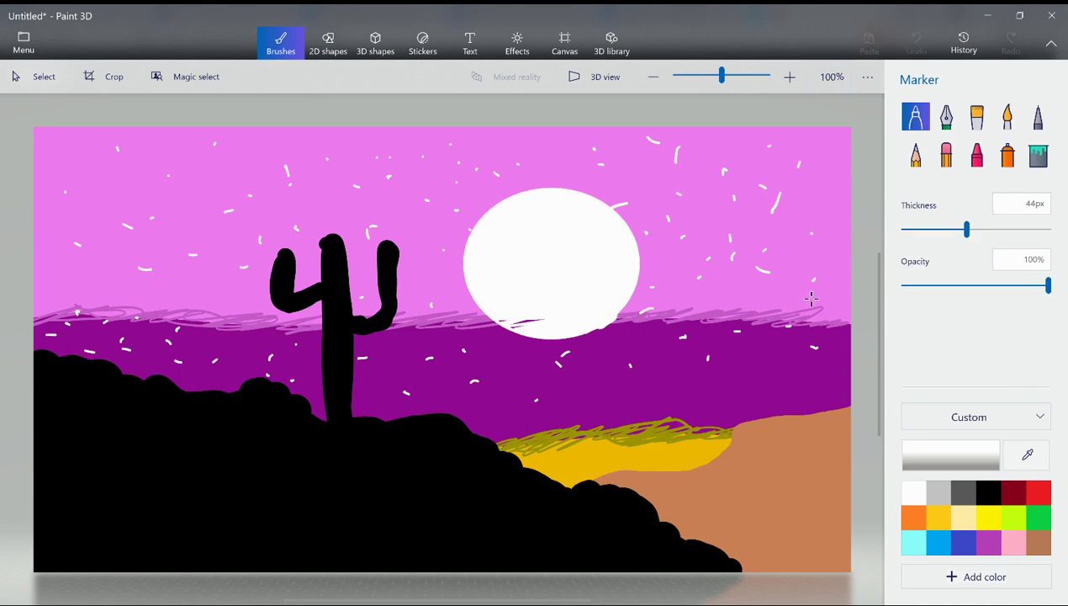
{"action": "left_click_drag", "start_coordinate": [503, 321], "coordinate": [510, 331]}
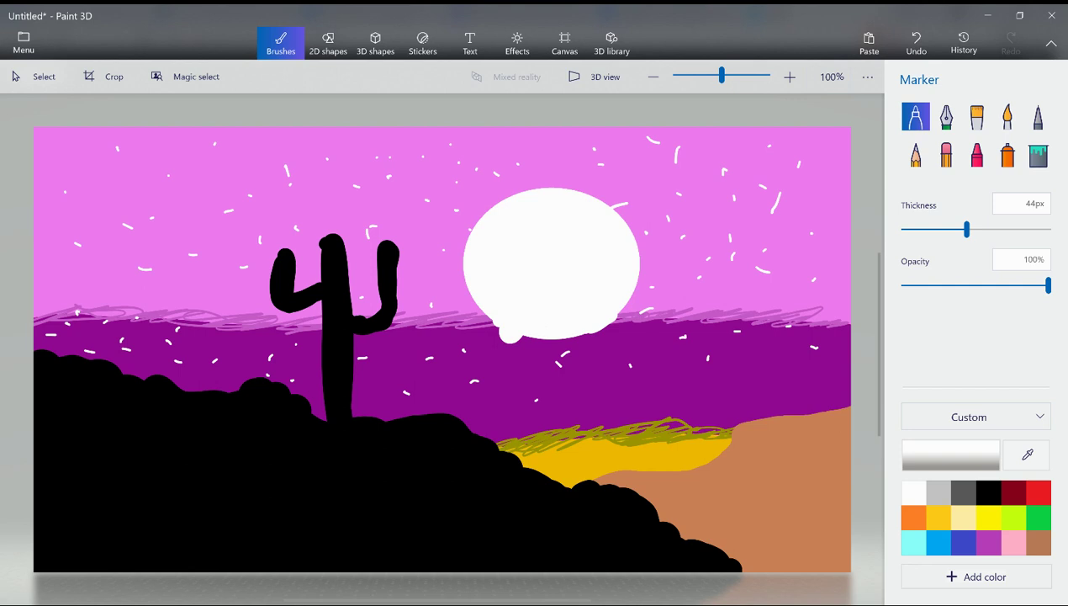
Add a text note over the moon reading "and your done!", then delete its text
{"action": "left_click", "coordinate": [470, 42]}
{"action": "left_click_drag", "start_coordinate": [413, 179], "coordinate": [757, 337]}
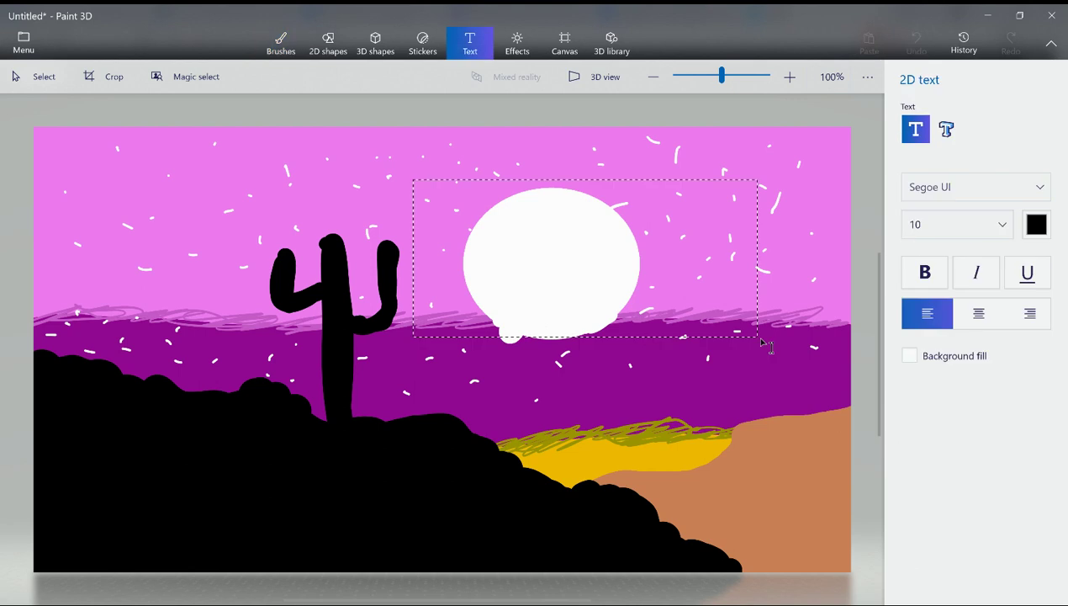
{"action": "type", "text": "and you"}
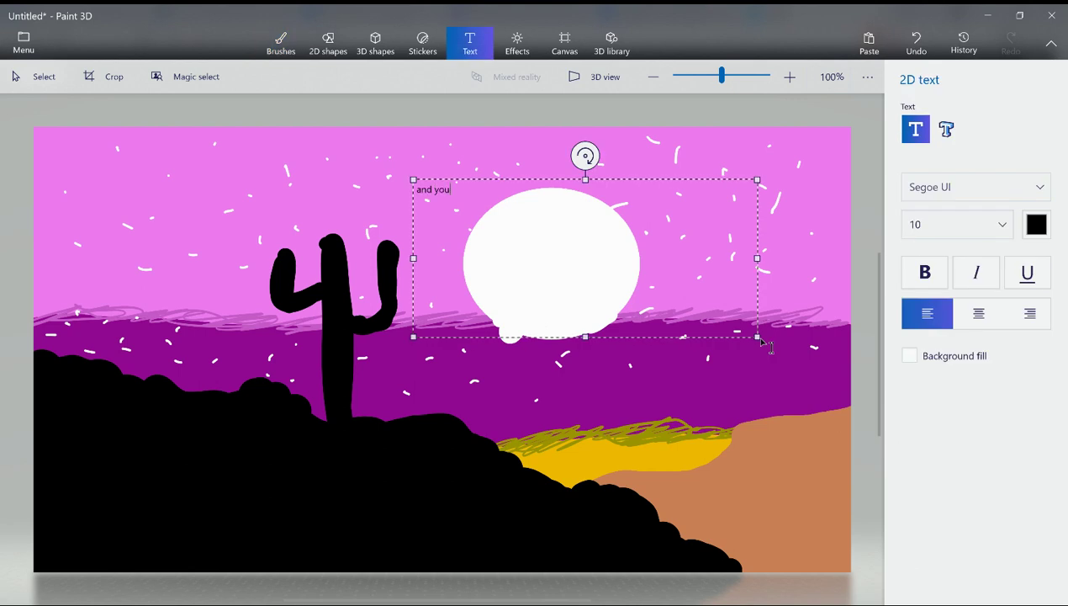
{"action": "type", "text": "r done"}
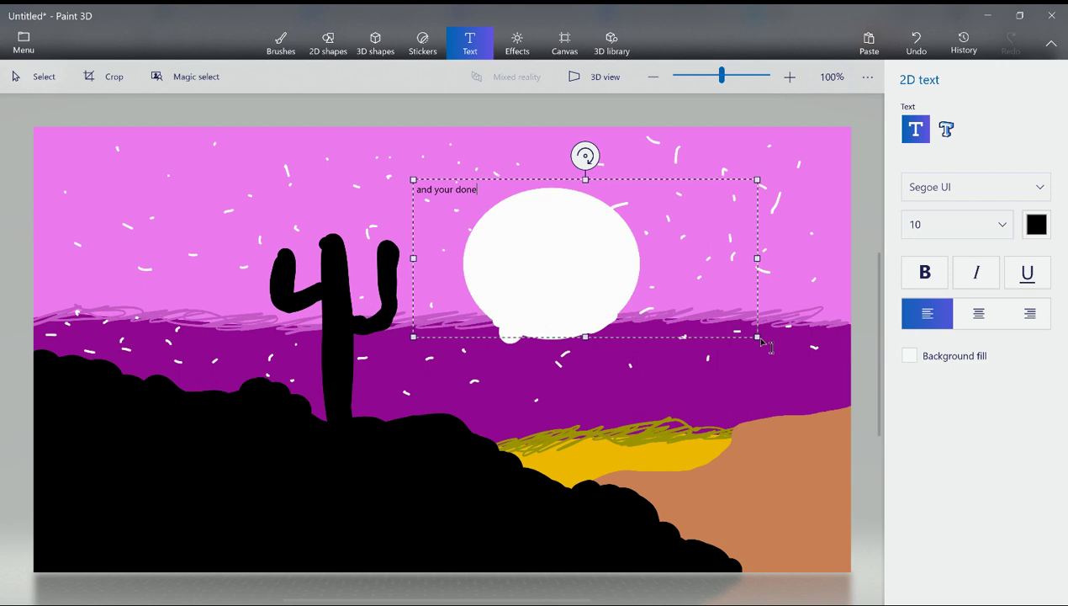
{"action": "type", "text": "!"}
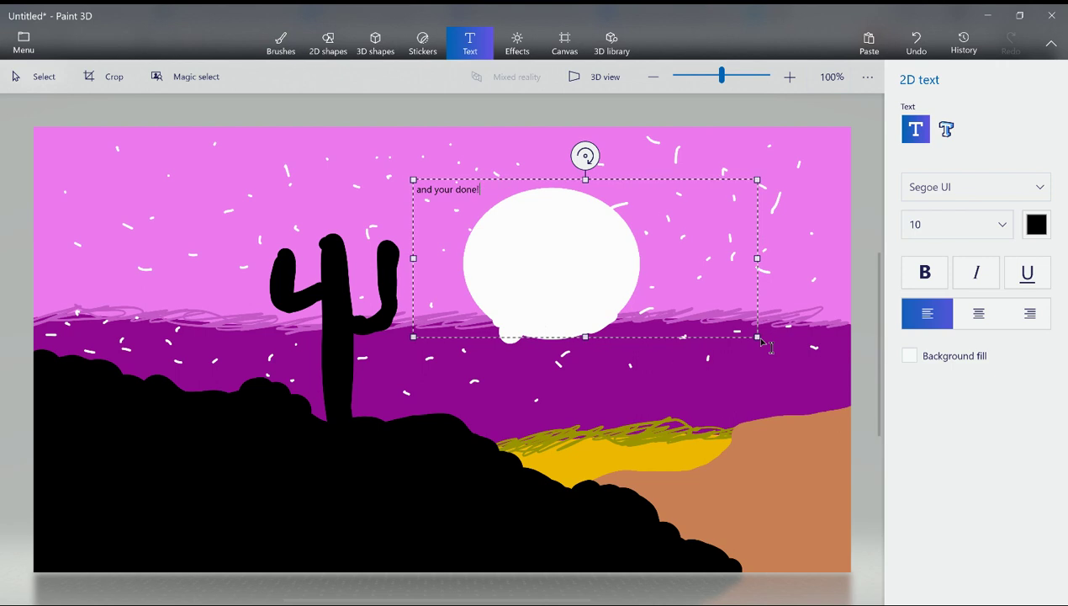
{"action": "key", "text": "BackSpace"}
{"action": "key", "text": "BackSpace"}
{"action": "key", "text": "BackSpace"}
{"action": "key", "text": "BackSpace"}
{"action": "key", "text": "BackSpace"}
{"action": "key", "text": "BackSpace"}
{"action": "key", "text": "BackSpace"}
{"action": "key", "text": "BackSpace"}
{"action": "key", "text": "BackSpace"}
{"action": "key", "text": "BackSpace"}
{"action": "key", "text": "BackSpace"}
{"action": "key", "text": "BackSpace"}
{"action": "key", "text": "BackSpace"}
{"action": "key", "text": "BackSpace"}
Write "well done (by the way paint with acrilyc paints if u didn't know)" in the note, then remove it and return to the Marker
{"action": "type", "text": "well done (by"}
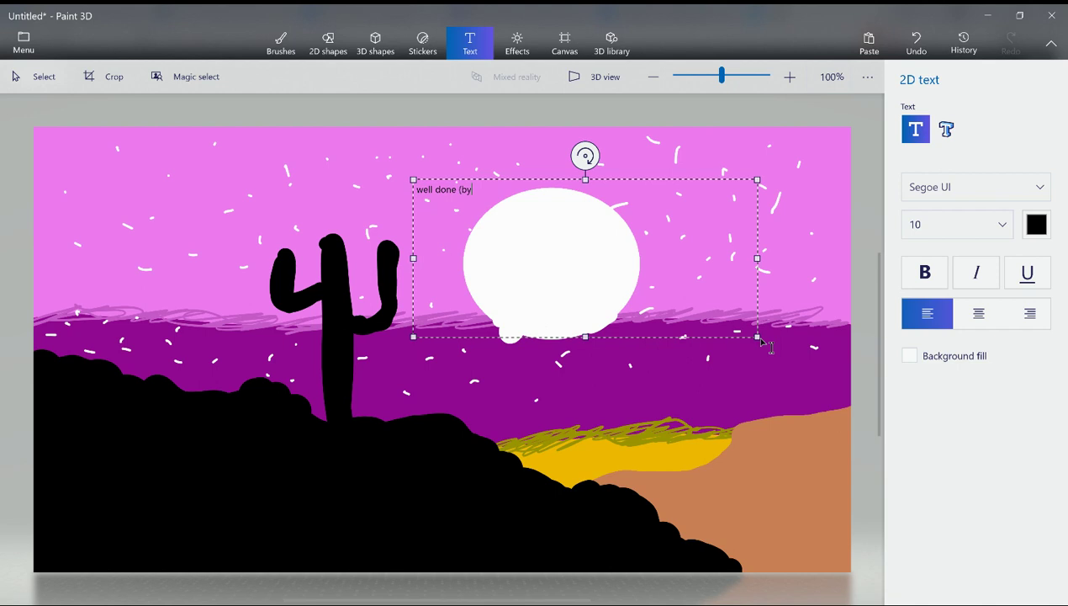
{"action": "type", "text": " the way "}
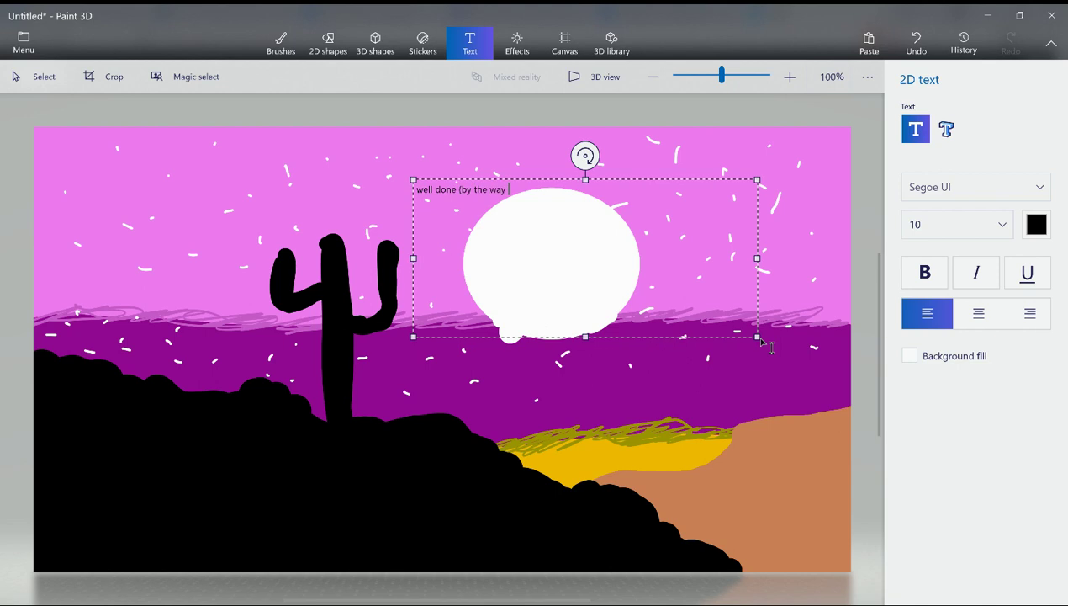
{"action": "type", "text": "paint "}
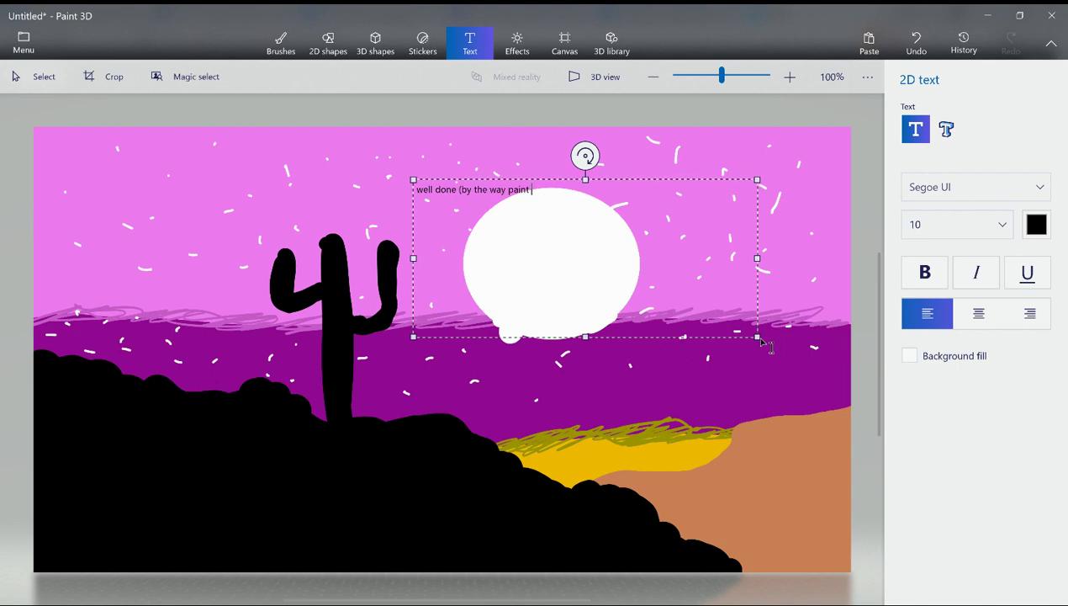
{"action": "type", "text": "with ac"}
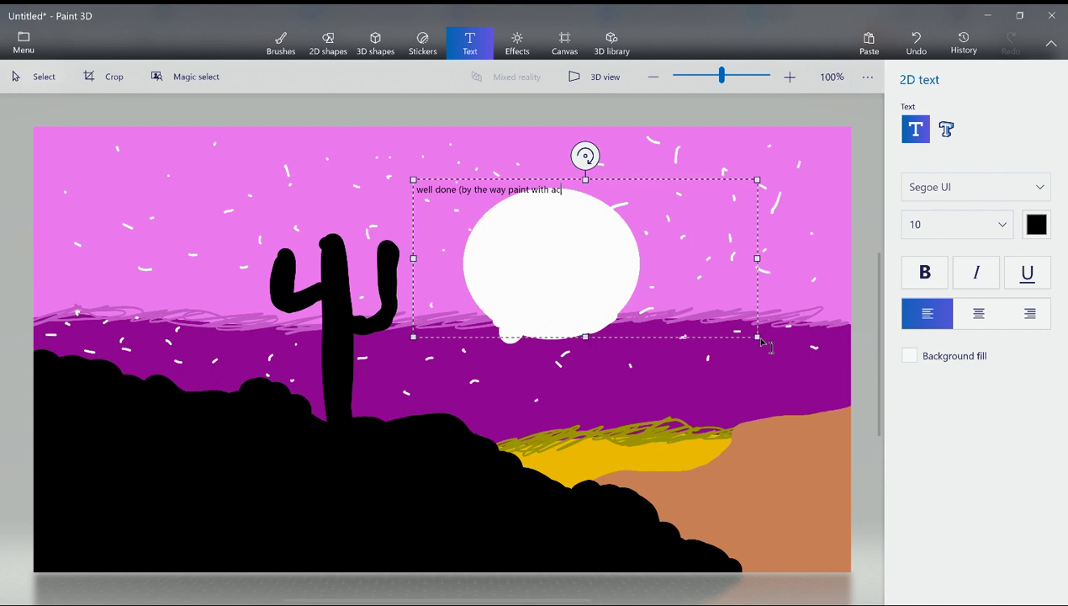
{"action": "type", "text": "rily"}
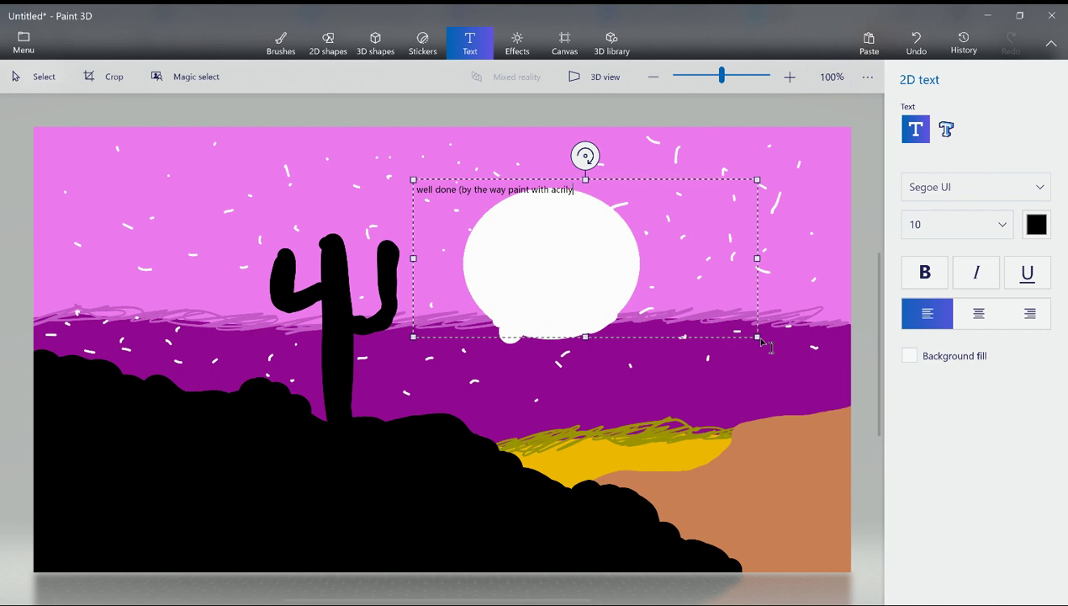
{"action": "type", "text": "c paints if u din"}
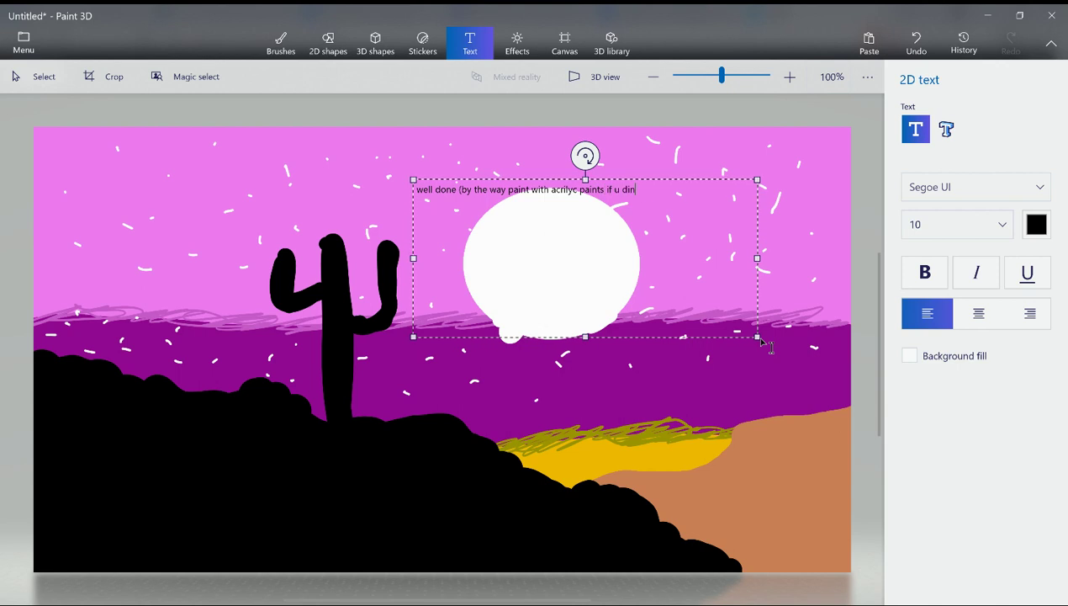
{"action": "key", "text": "BackSpace"}
{"action": "type", "text": "dn'y"}
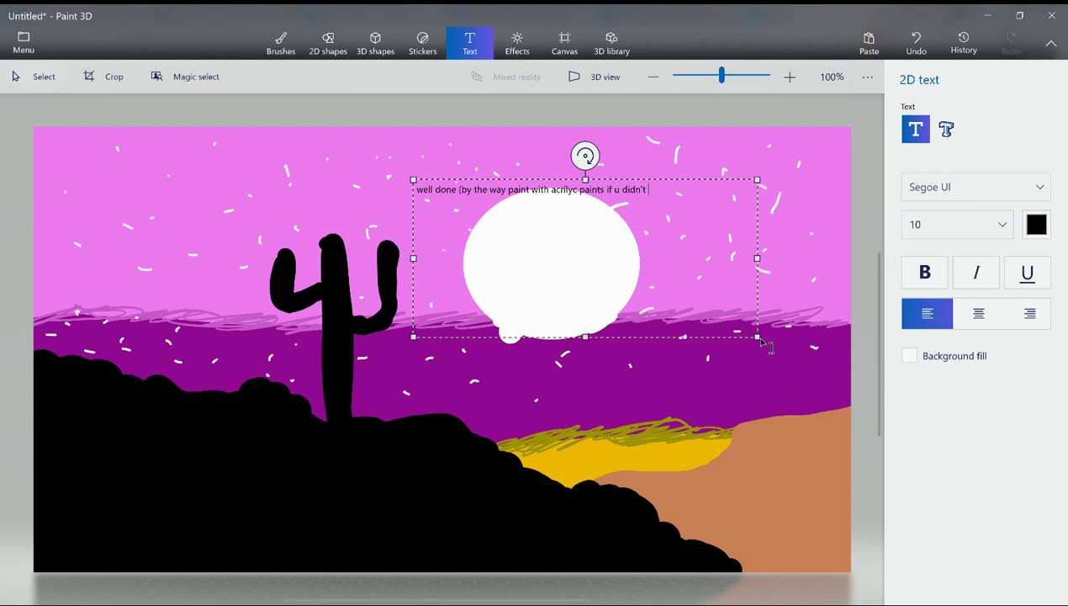
{"action": "type", "text": "know)"}
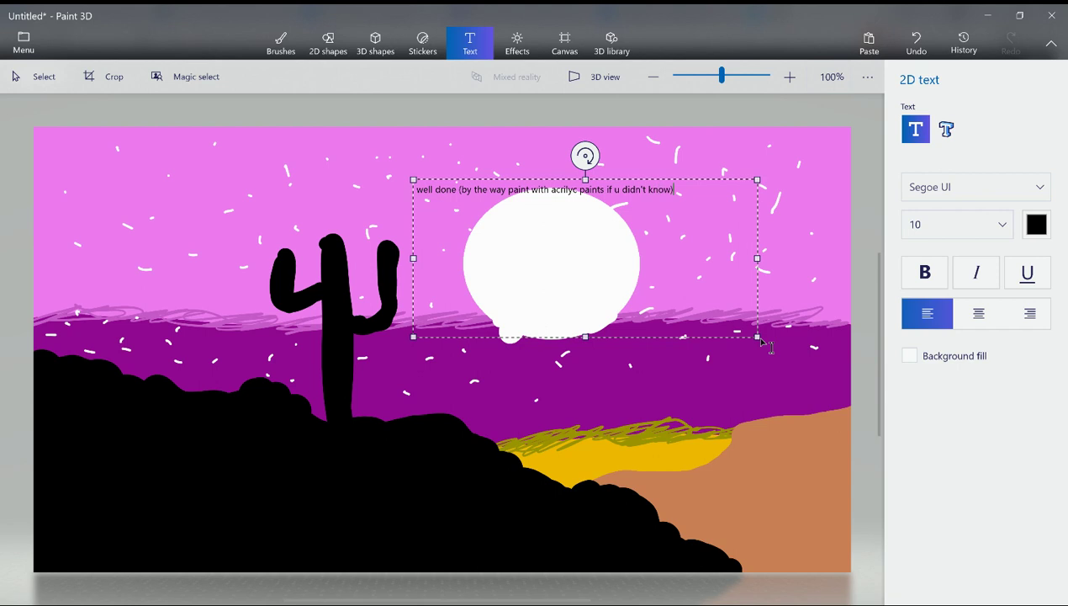
{"action": "left_click", "coordinate": [281, 42]}
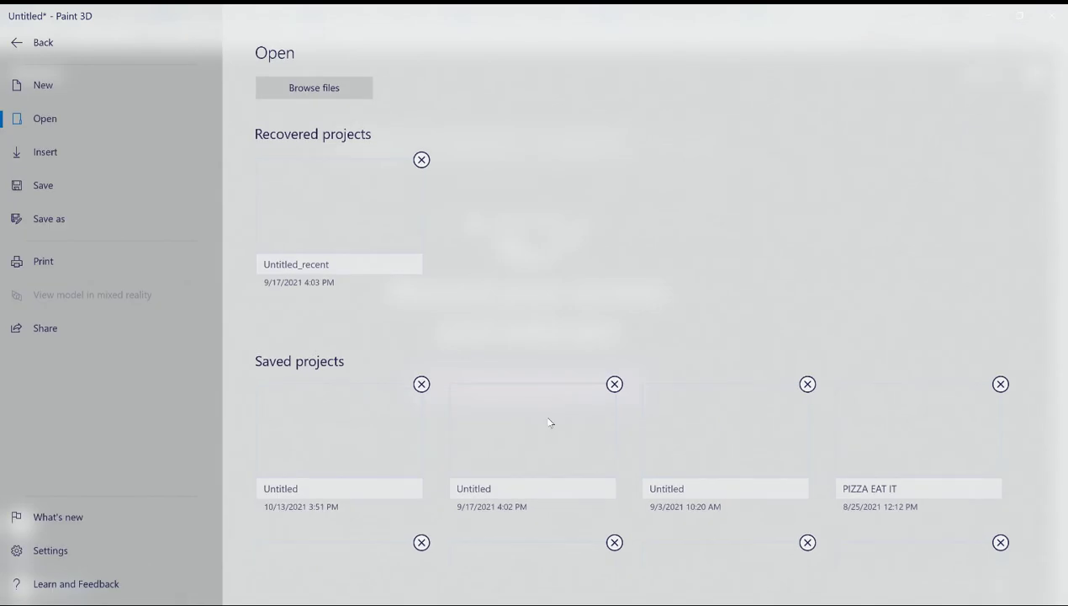
Open the saved project showing "i hope you enjoyed!!", saving the current landscape as a project named Untitled
{"action": "scroll", "coordinate": [570, 465], "scroll_direction": "down", "scroll_amount": 3}
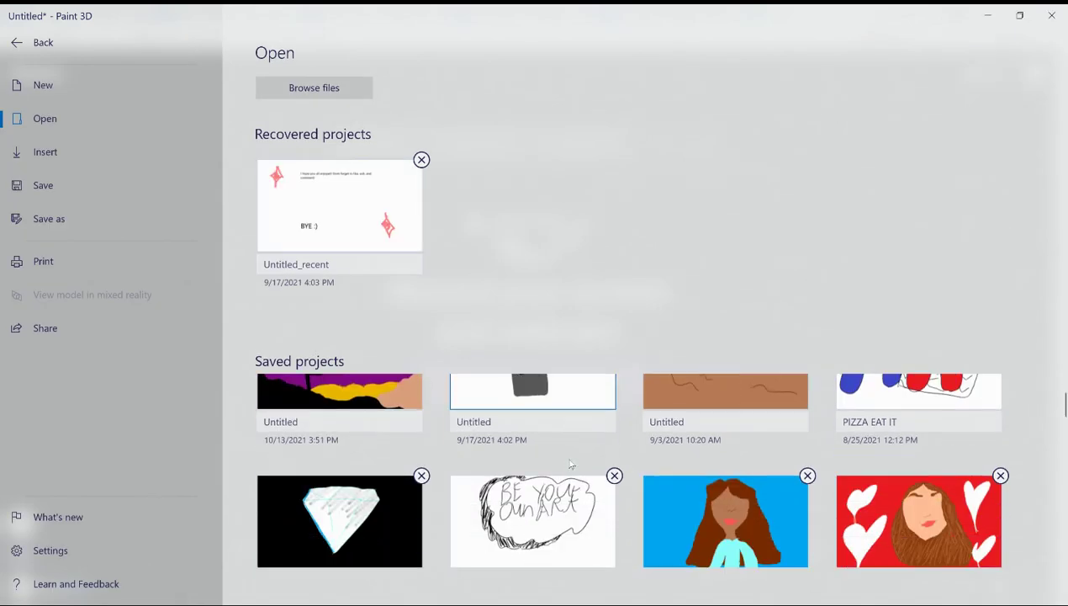
{"action": "scroll", "coordinate": [570, 465], "scroll_direction": "down", "scroll_amount": 2}
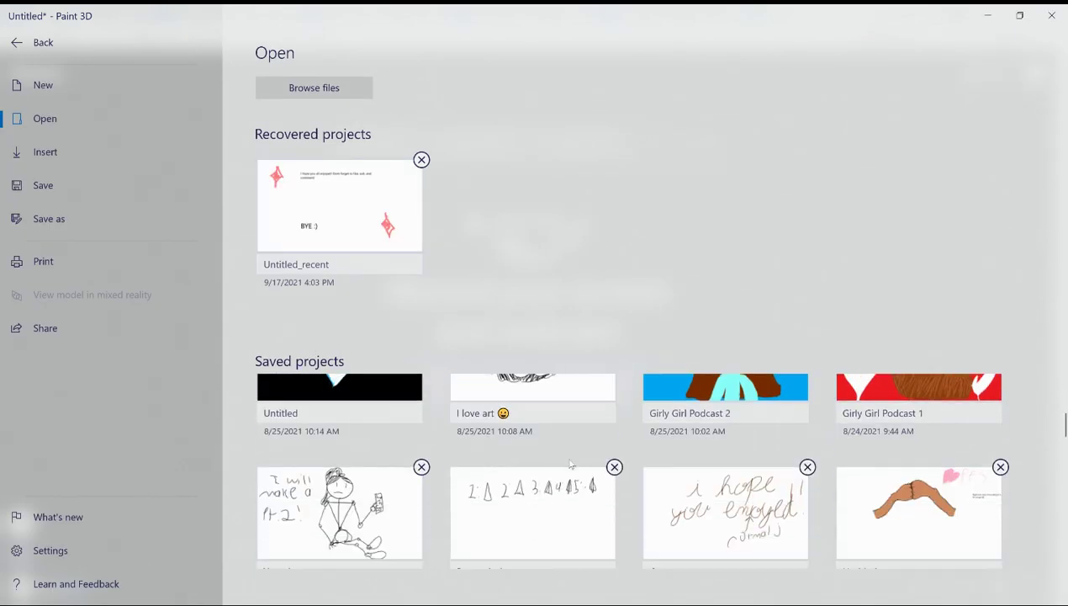
{"action": "left_click", "coordinate": [673, 429]}
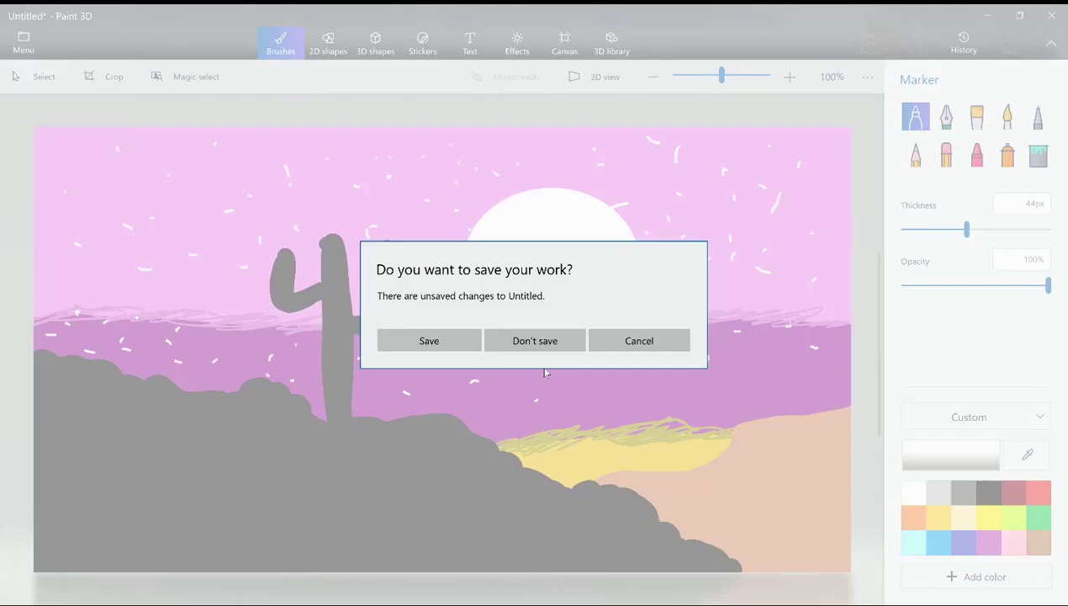
{"action": "left_click", "coordinate": [429, 340]}
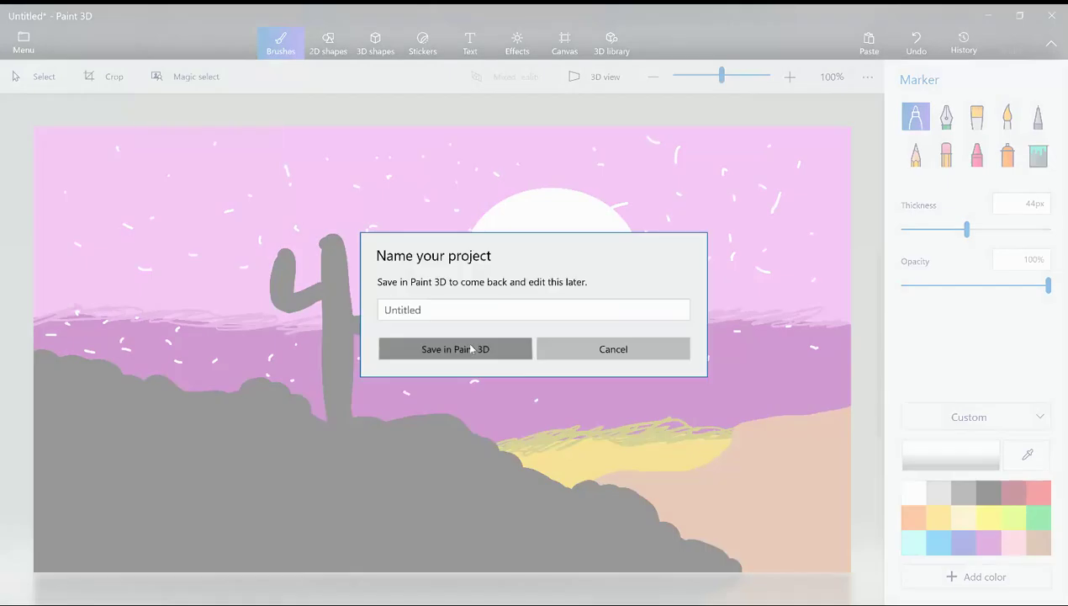
{"action": "left_click", "coordinate": [471, 348]}
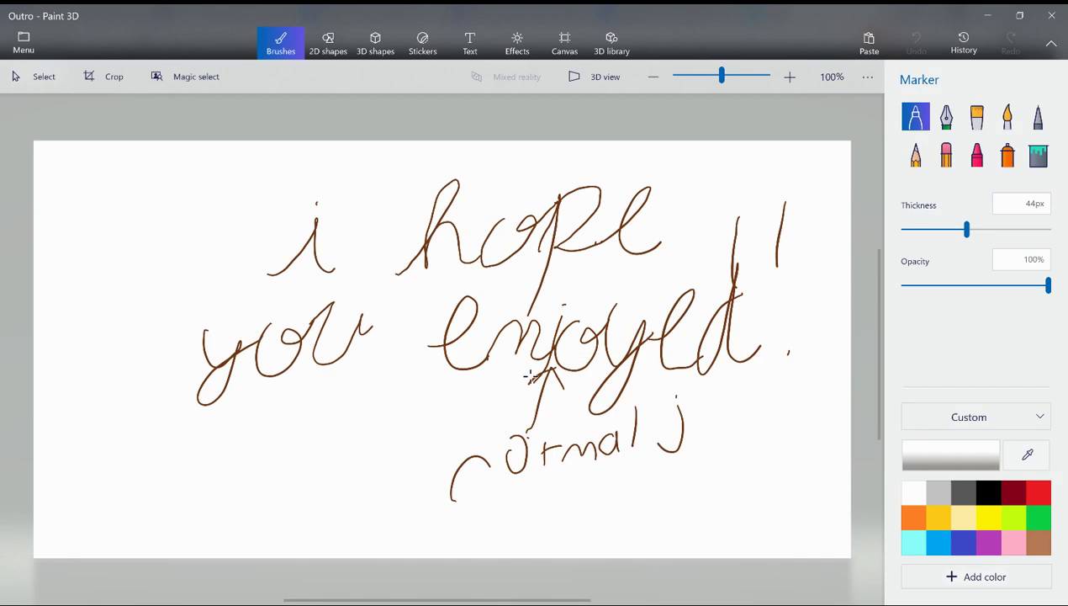
Open the saved Untitled project whose thumbnail shows the handwritten "BYE!!!"
{"action": "left_click", "coordinate": [22, 40]}
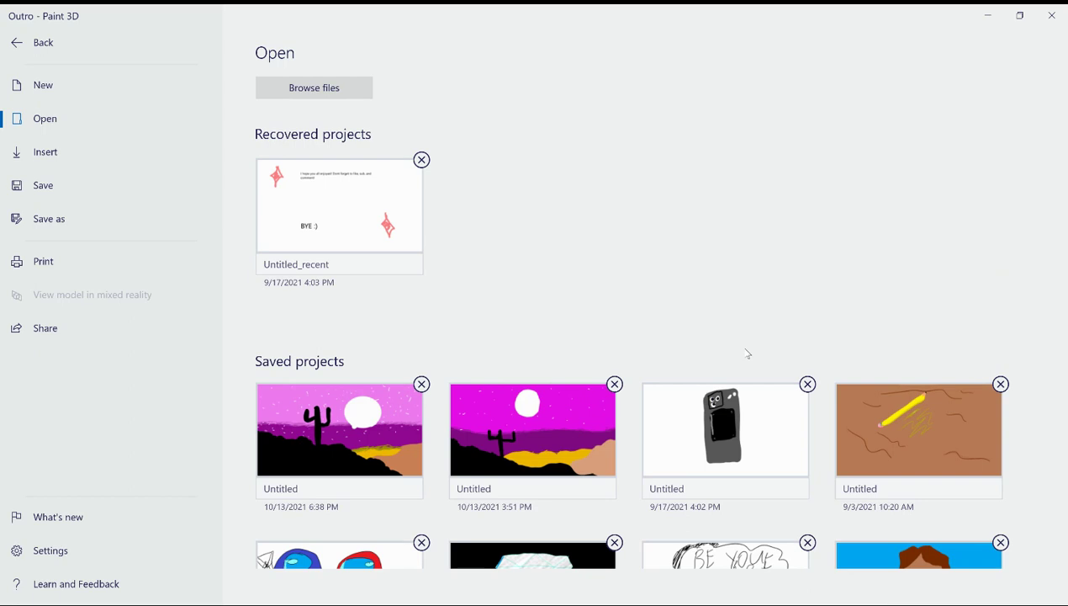
{"action": "scroll", "coordinate": [802, 453], "scroll_direction": "down", "scroll_amount": 3}
{"action": "scroll", "coordinate": [802, 455], "scroll_direction": "down", "scroll_amount": 8}
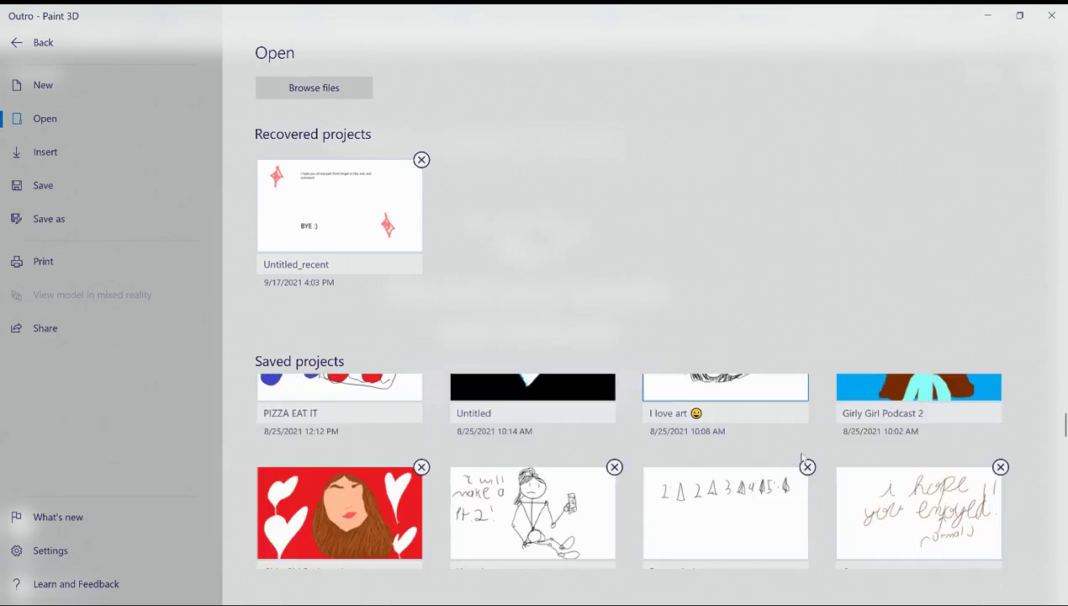
{"action": "scroll", "coordinate": [801, 455], "scroll_direction": "down", "scroll_amount": 4}
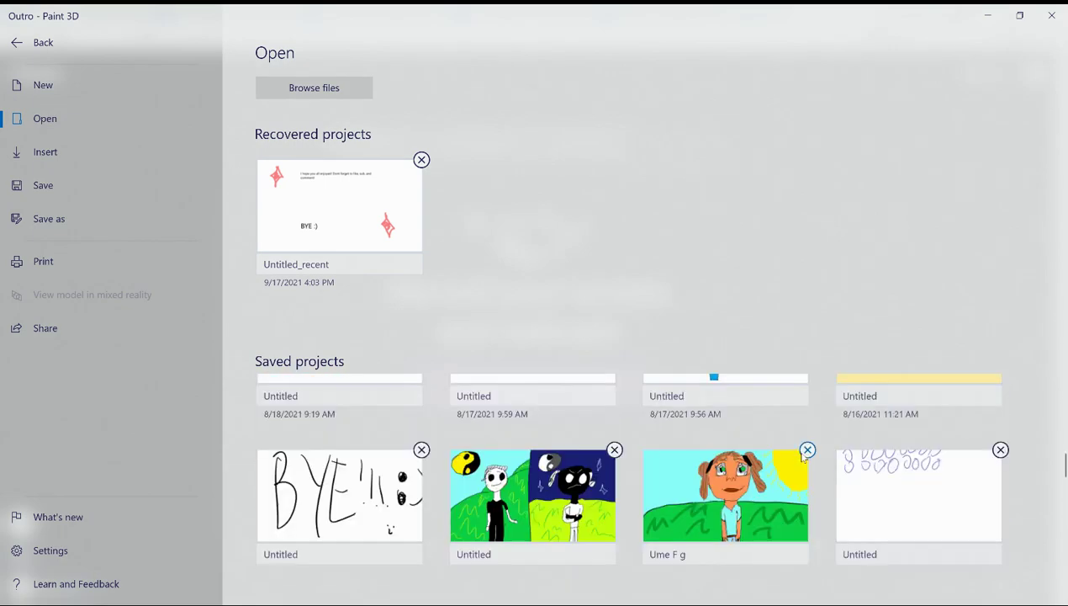
{"action": "left_click", "coordinate": [343, 462]}
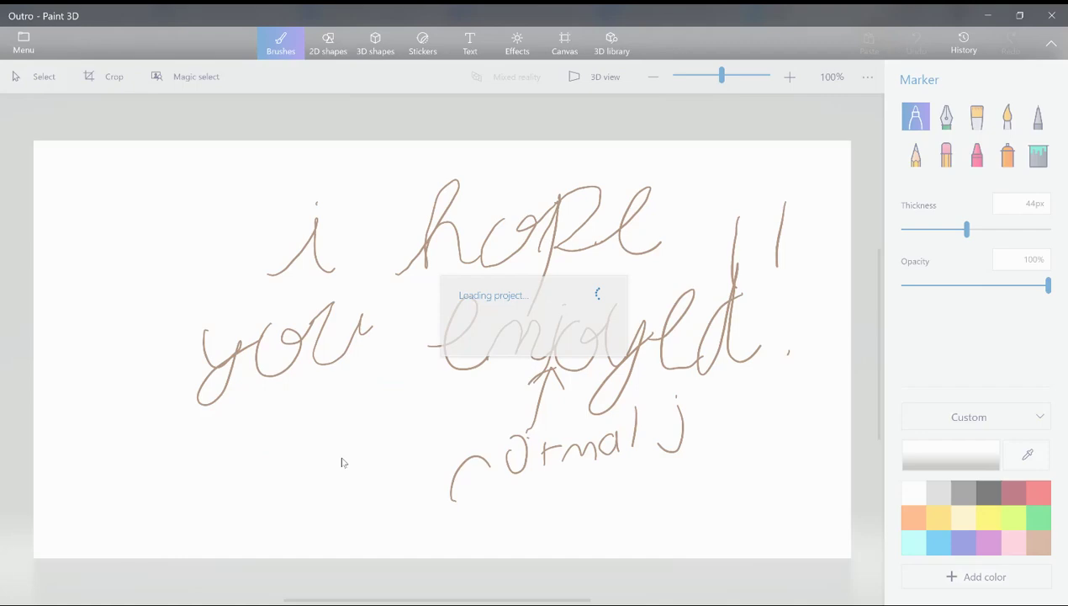